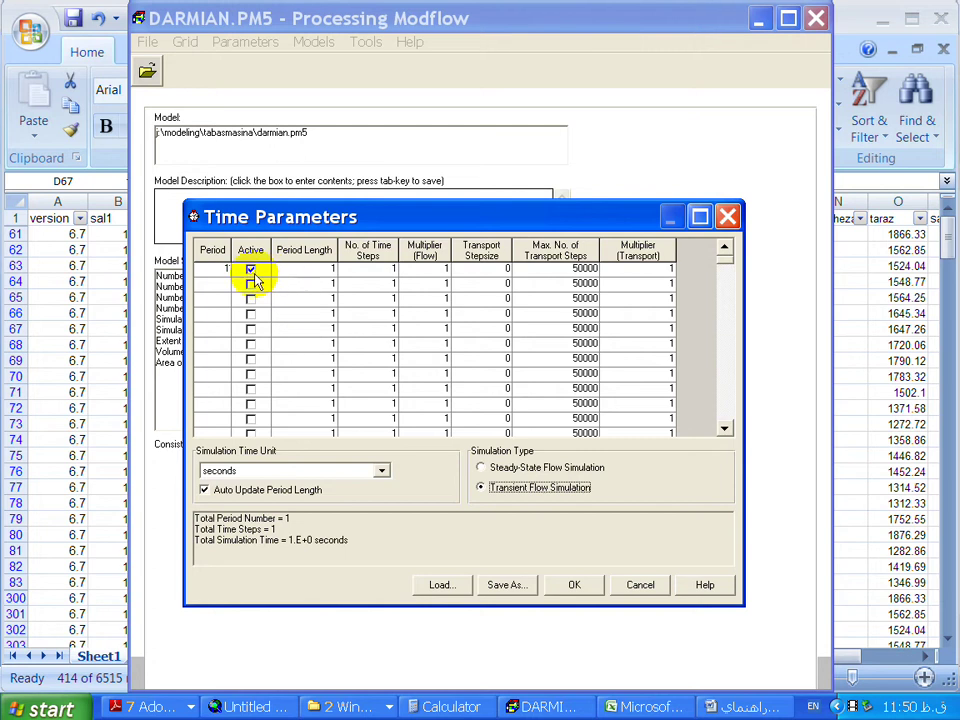
# - Set the simulation type to Steady-State Flow Simulation and accept the time parameters
pyautogui.click(487, 468)
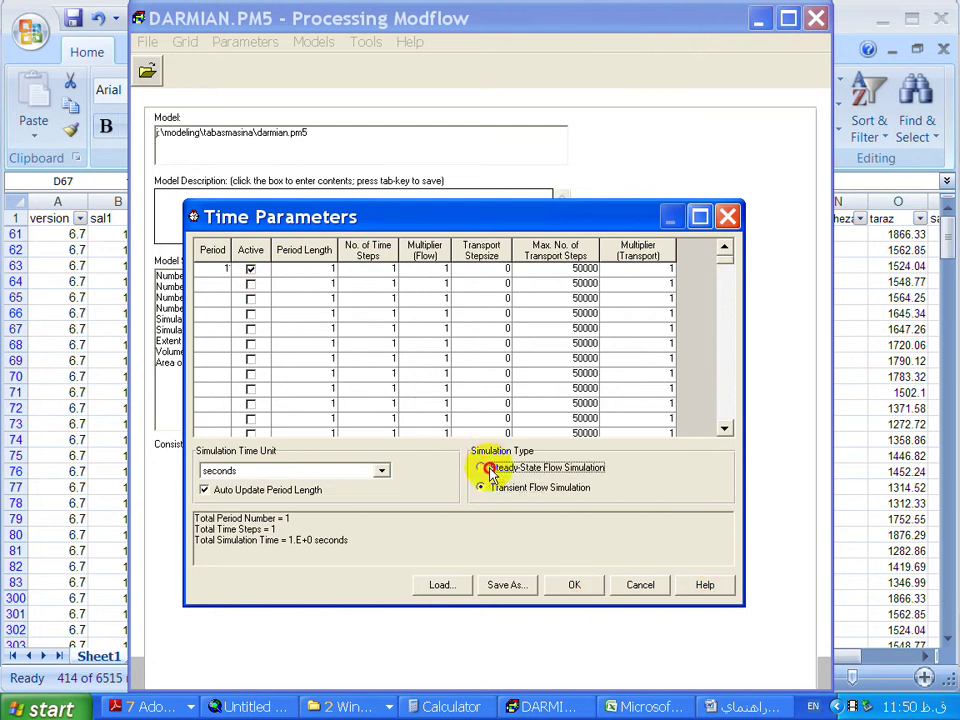
pyautogui.click(576, 586)
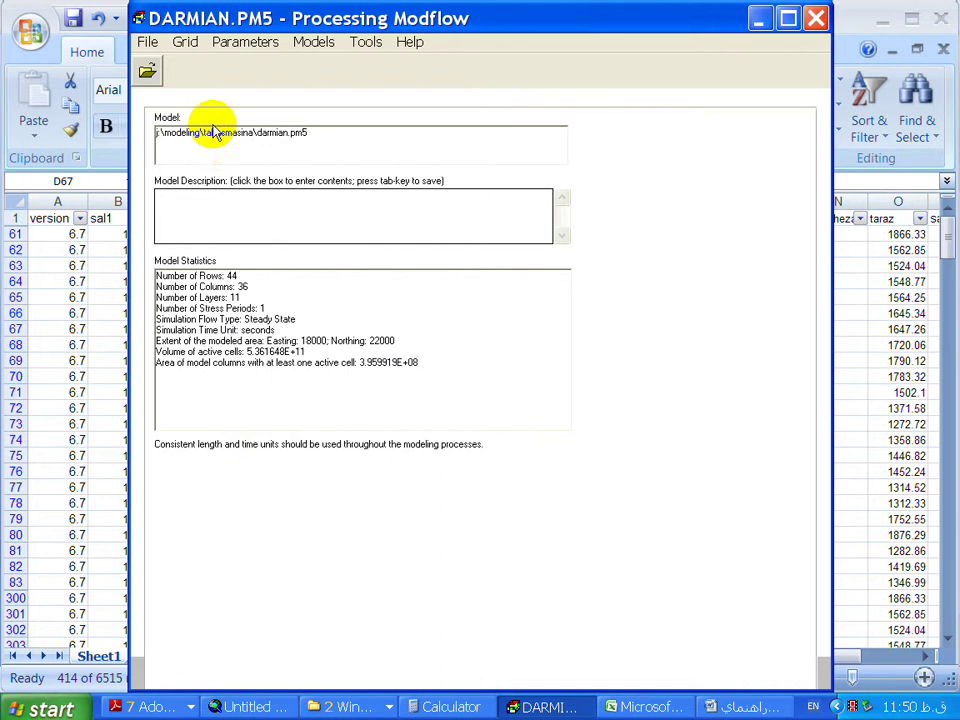
# - Open the Initial & Prescribed Hydraulic Heads data and examine its value matrix without changing it
pyautogui.click(228, 45)
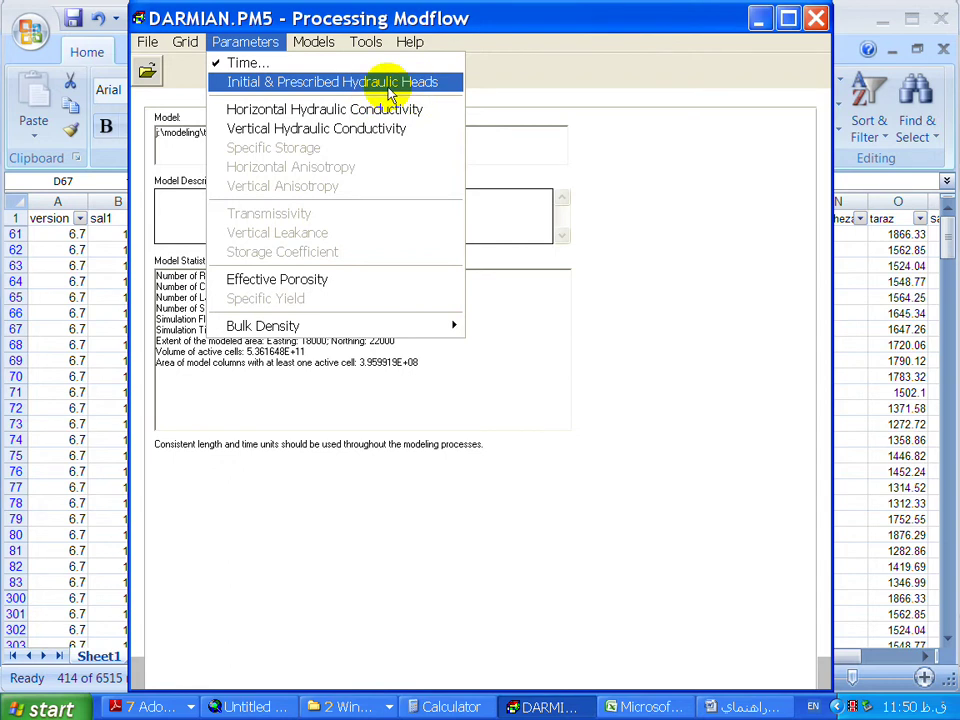
pyautogui.click(310, 90)
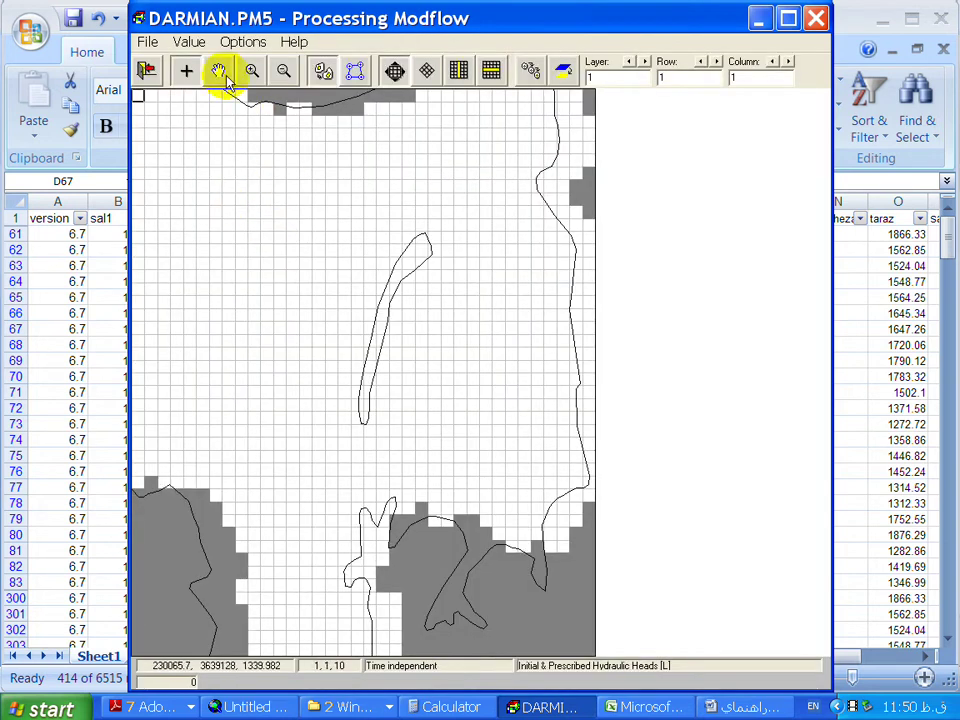
pyautogui.click(191, 43)
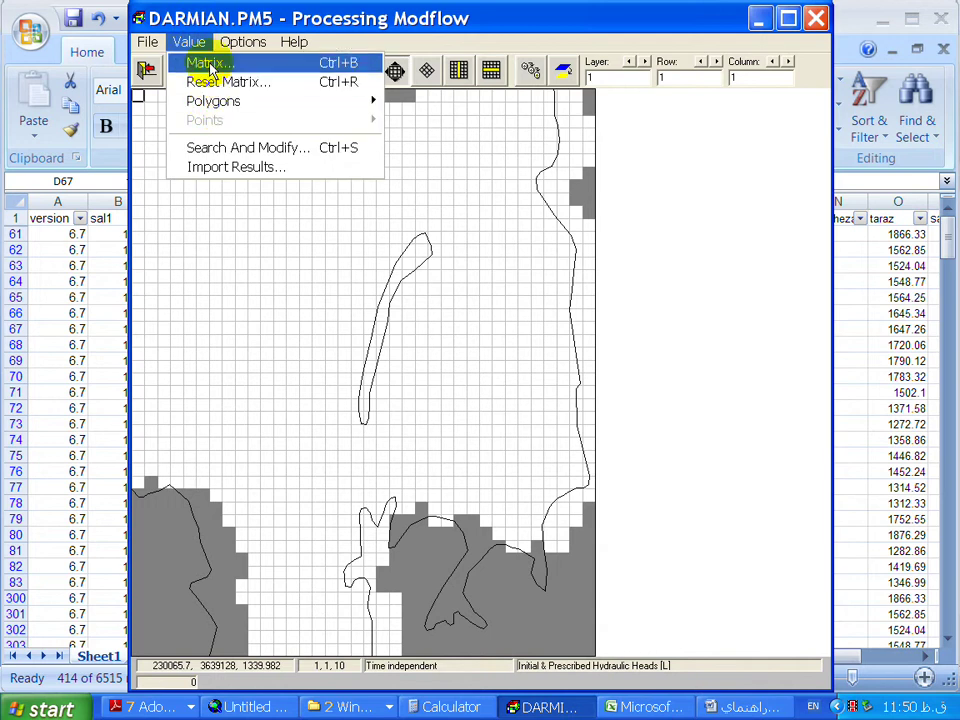
pyautogui.click(208, 62)
pyautogui.moveTo(720, 270); pyautogui.dragTo(488, 141)
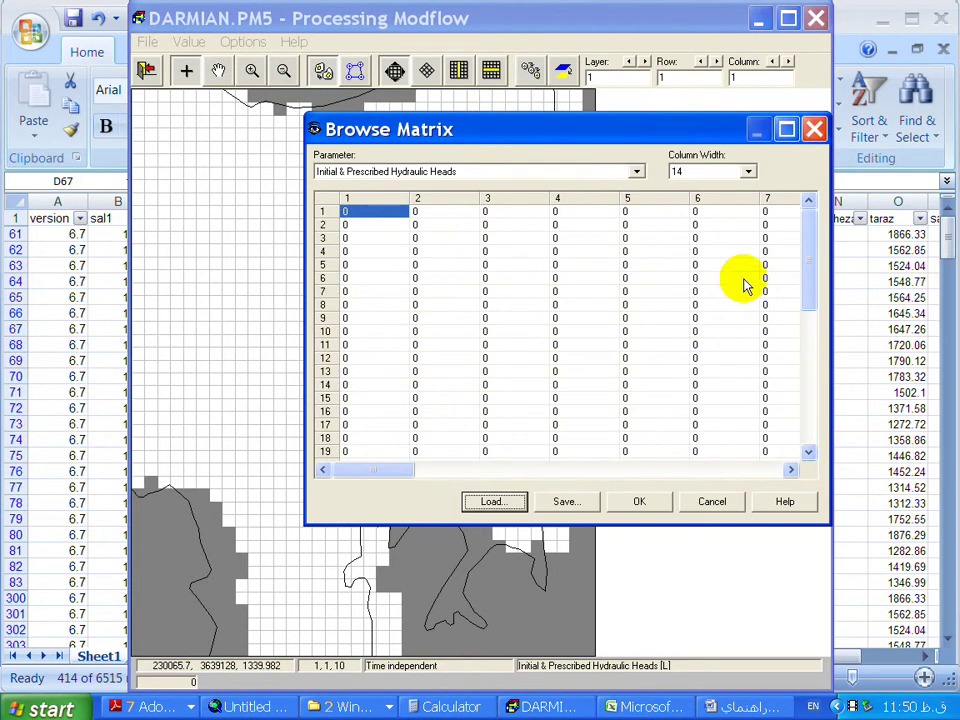
pyautogui.click(818, 345)
pyautogui.moveTo(818, 345); pyautogui.dragTo(818, 373)
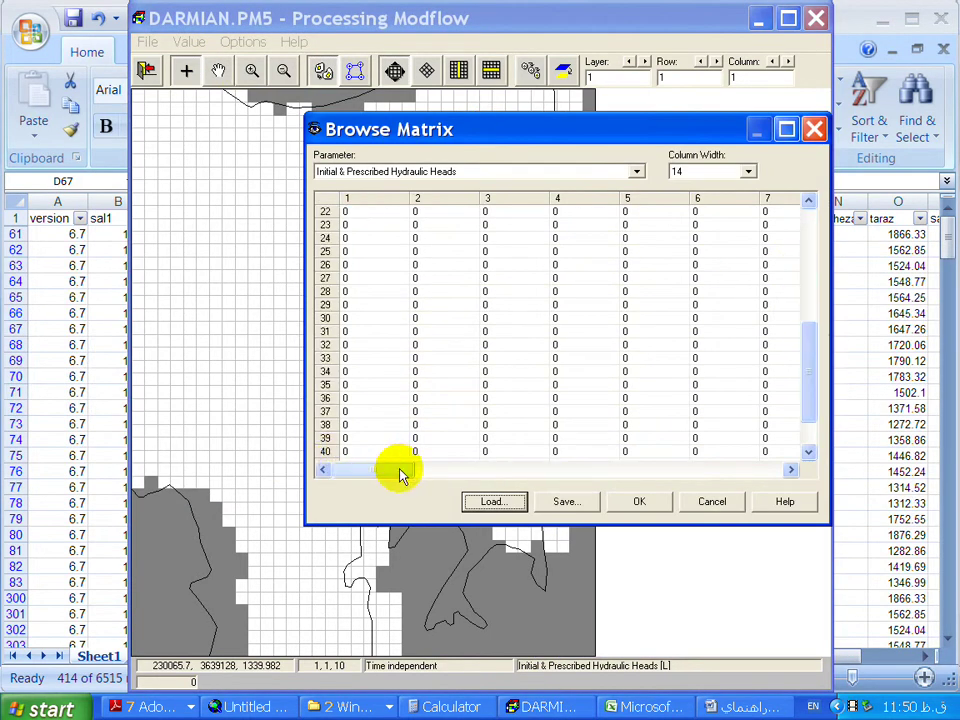
pyautogui.click(640, 470)
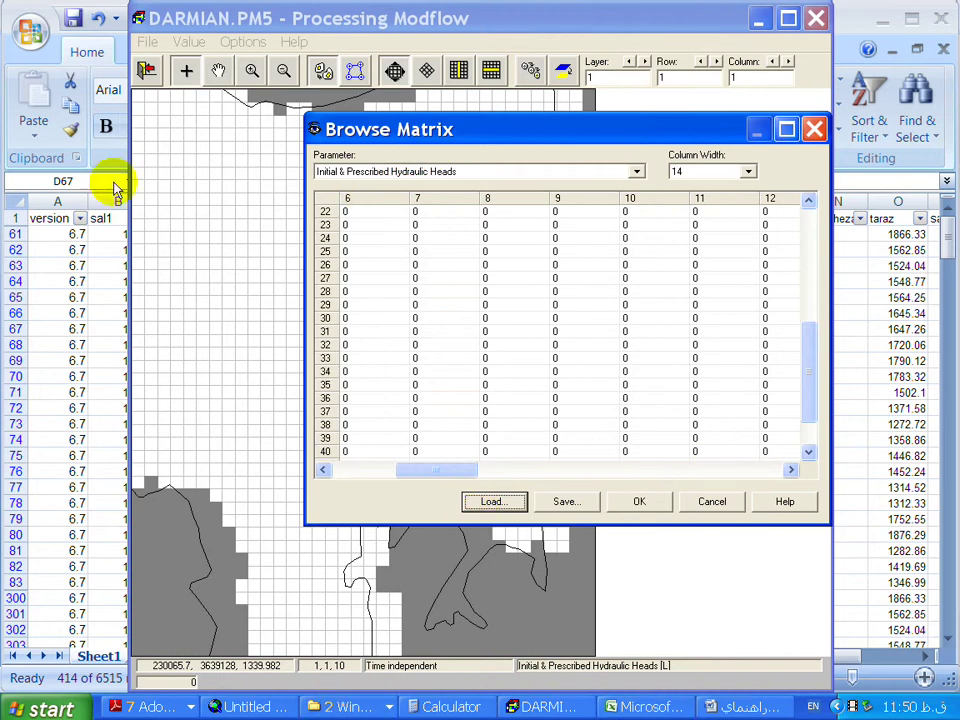
pyautogui.click(716, 502)
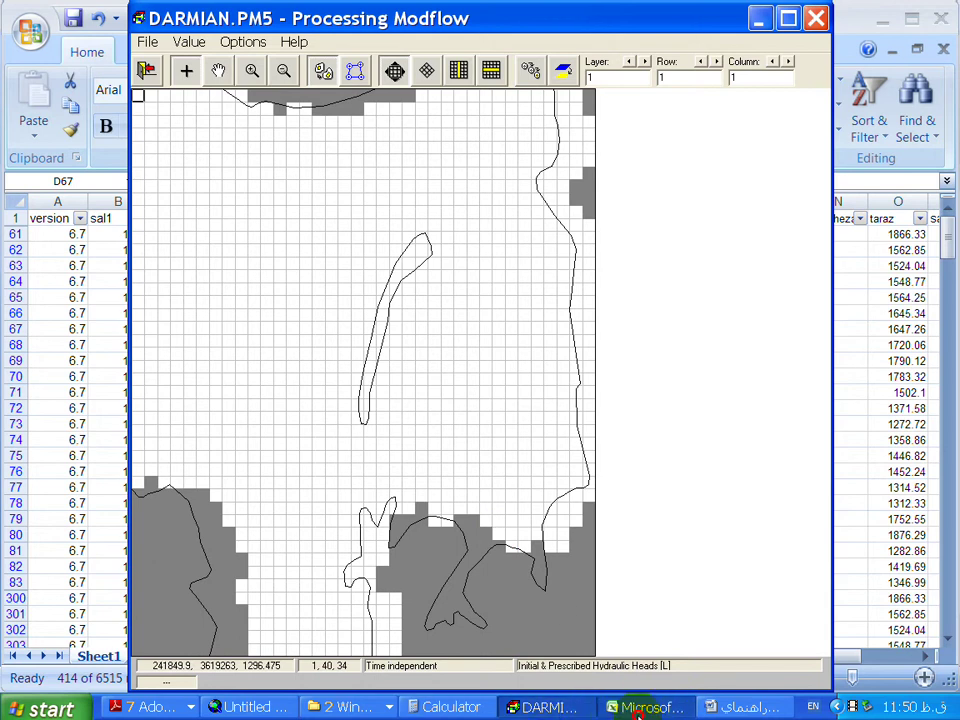
# - Switch to the piezometer workbook in Excel and filter the mah column to show only month 7
pyautogui.click(640, 708)
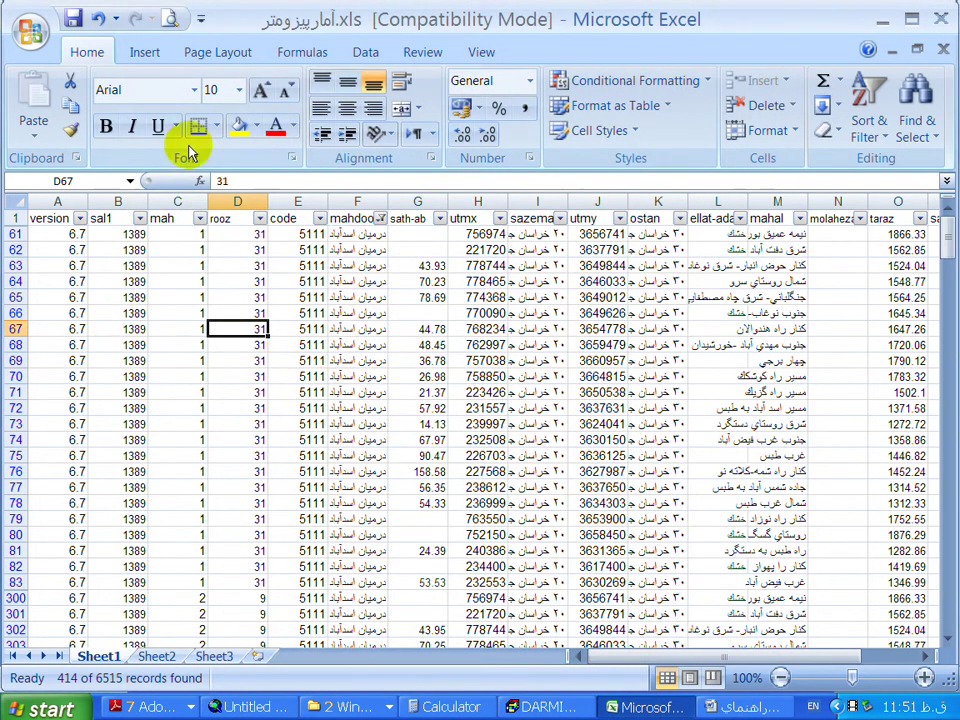
pyautogui.click(200, 222)
pyautogui.click(255, 402)
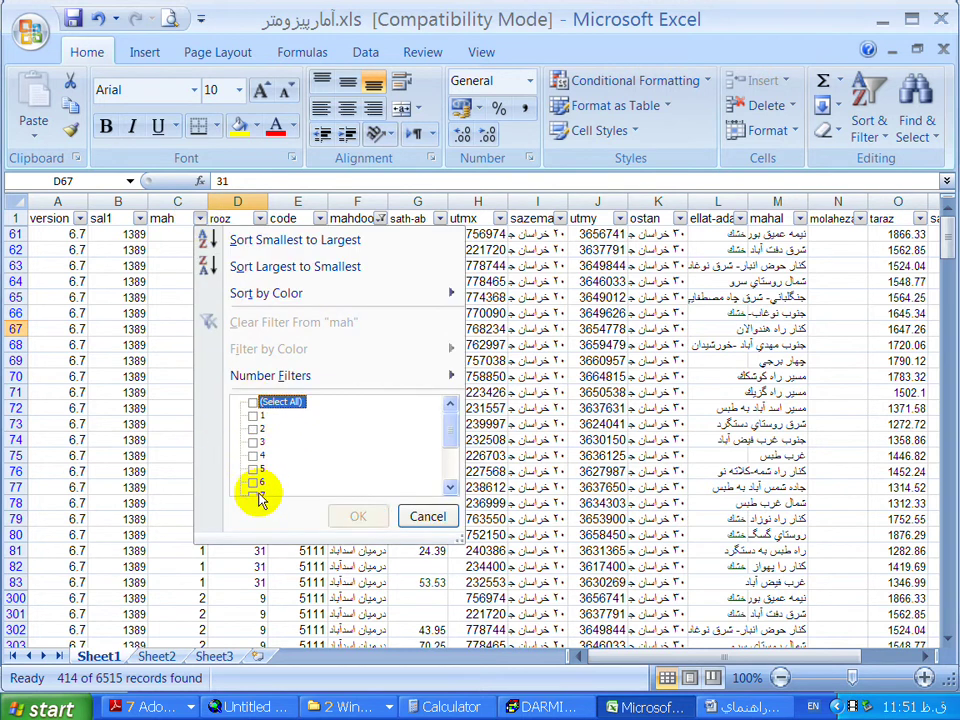
pyautogui.click(256, 497)
pyautogui.click(356, 516)
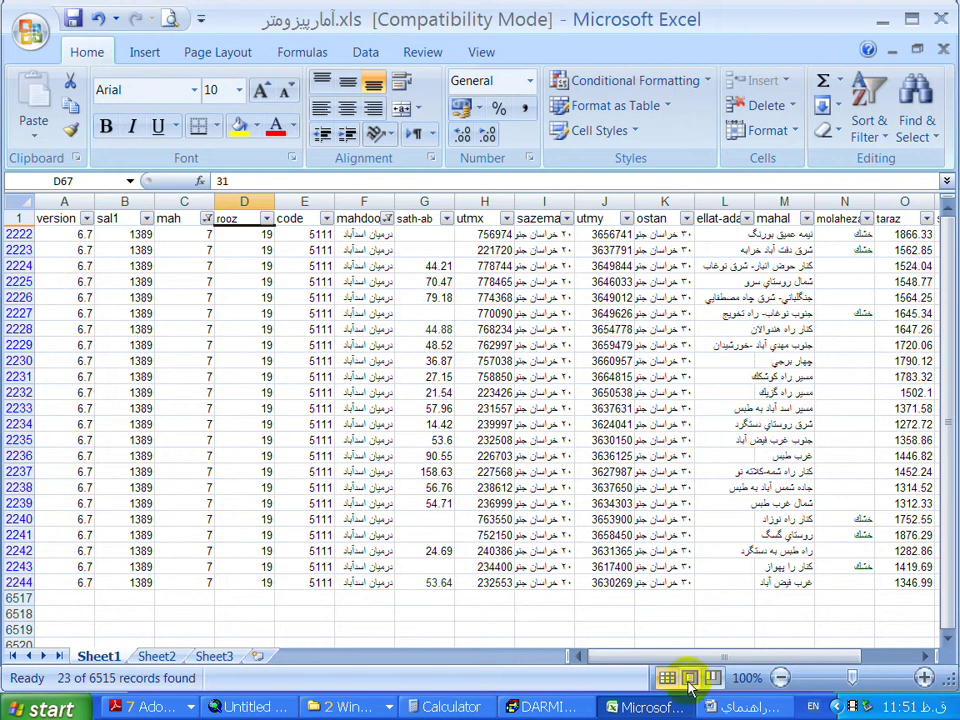
pyautogui.moveTo(668, 658); pyautogui.dragTo(540, 658)
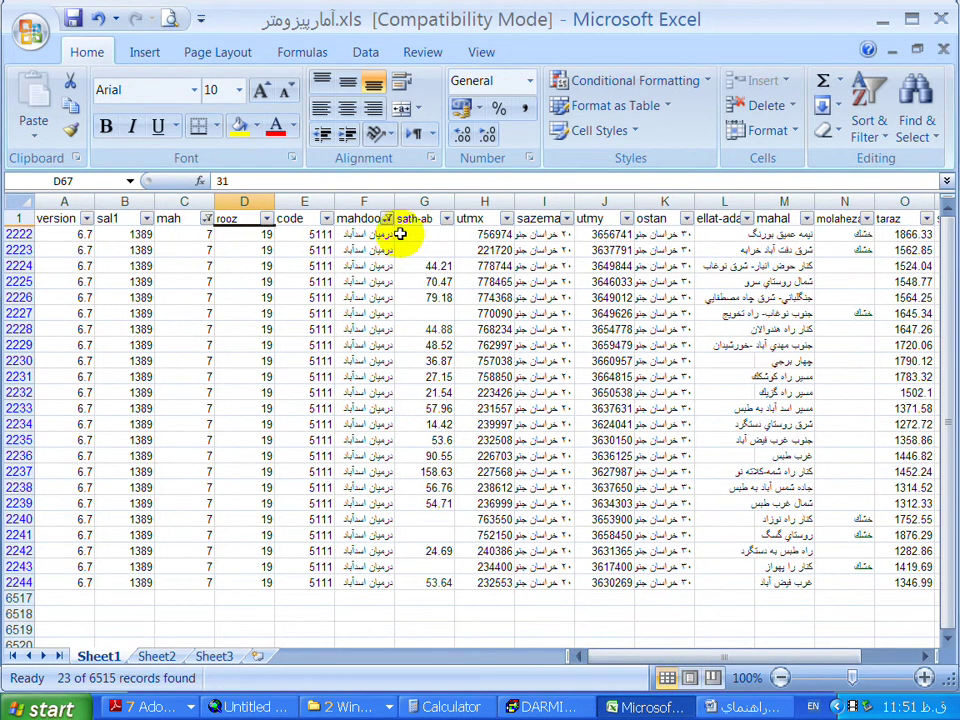
pyautogui.click(507, 219)
pyautogui.press('Escape')
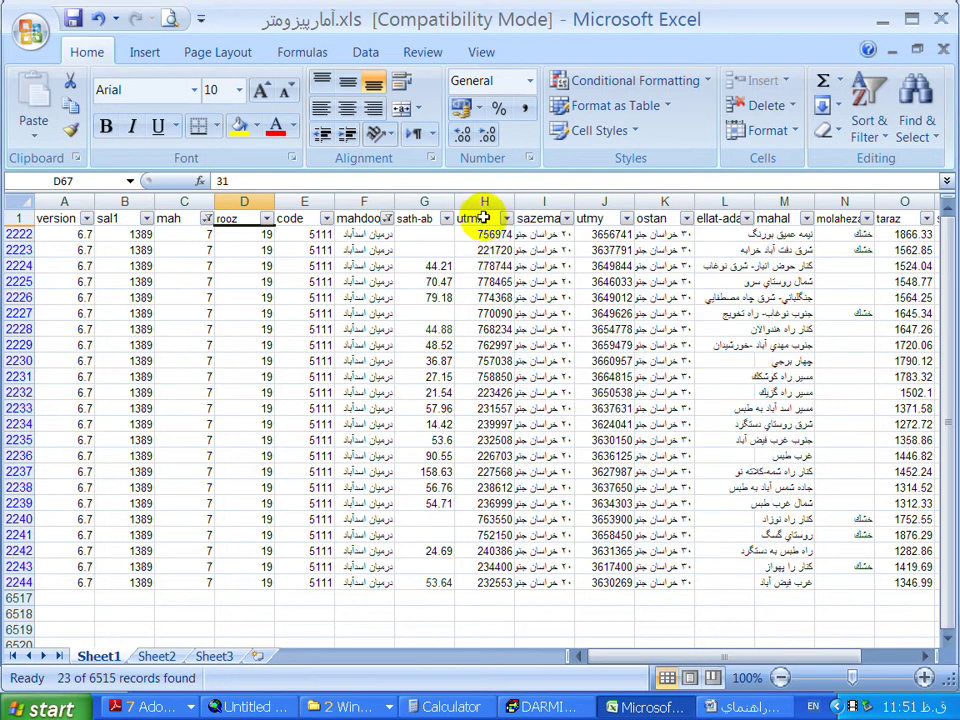
# - Copy the filtered rows with their header into a new blank workbook and autofit the ellat-adam-andazeh-giri column
pyautogui.moveTo(15, 218); pyautogui.dragTo(62, 577)
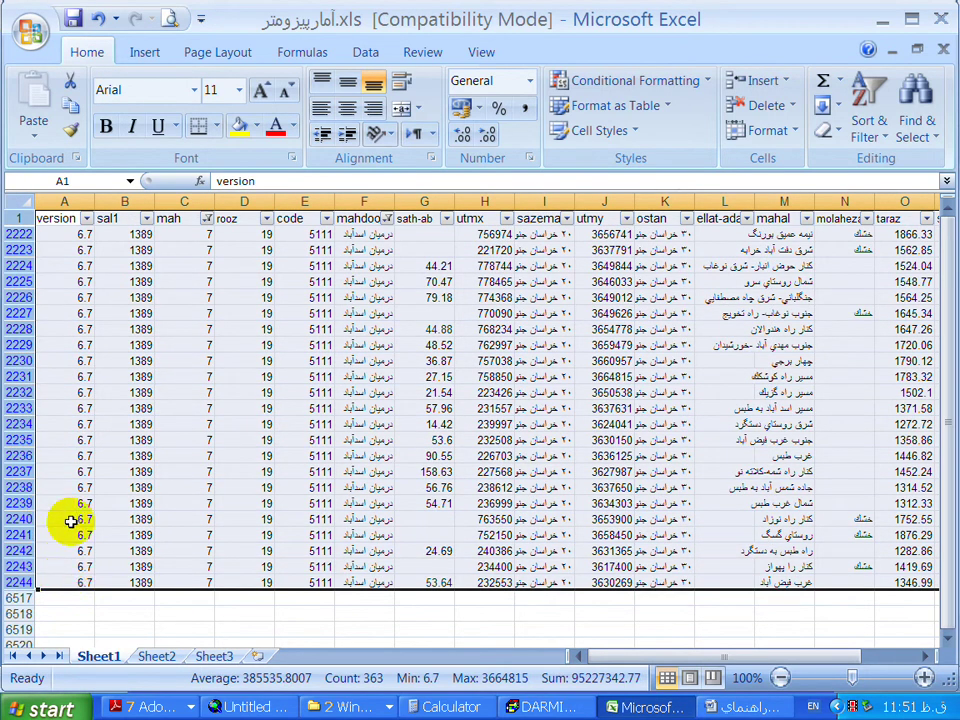
pyautogui.hotkey('ctrl', 'c')
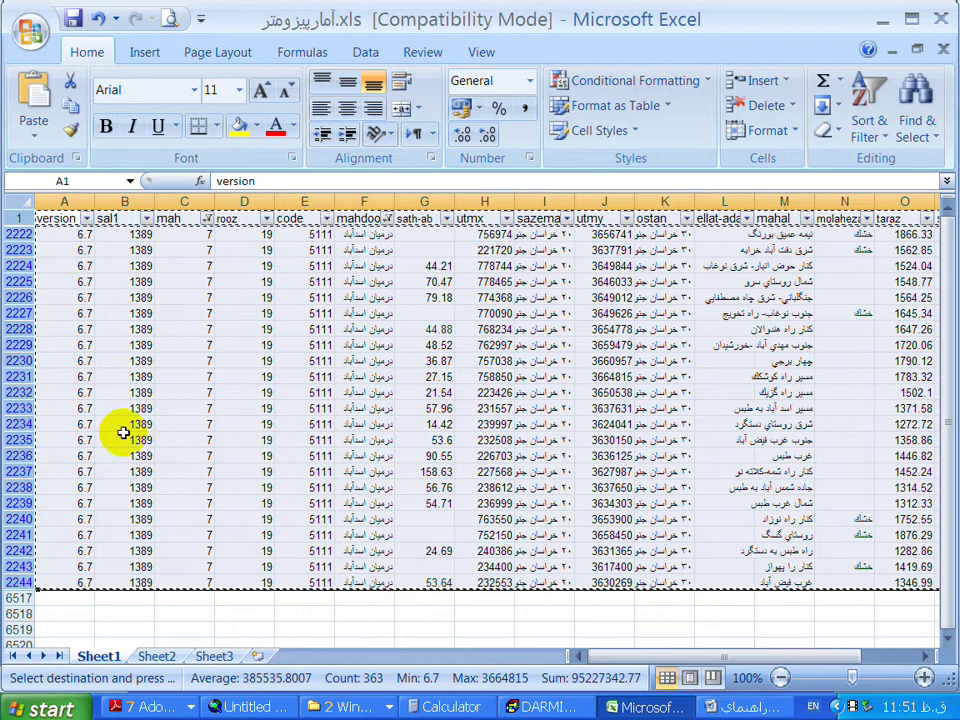
pyautogui.click(32, 32)
pyautogui.click(64, 84)
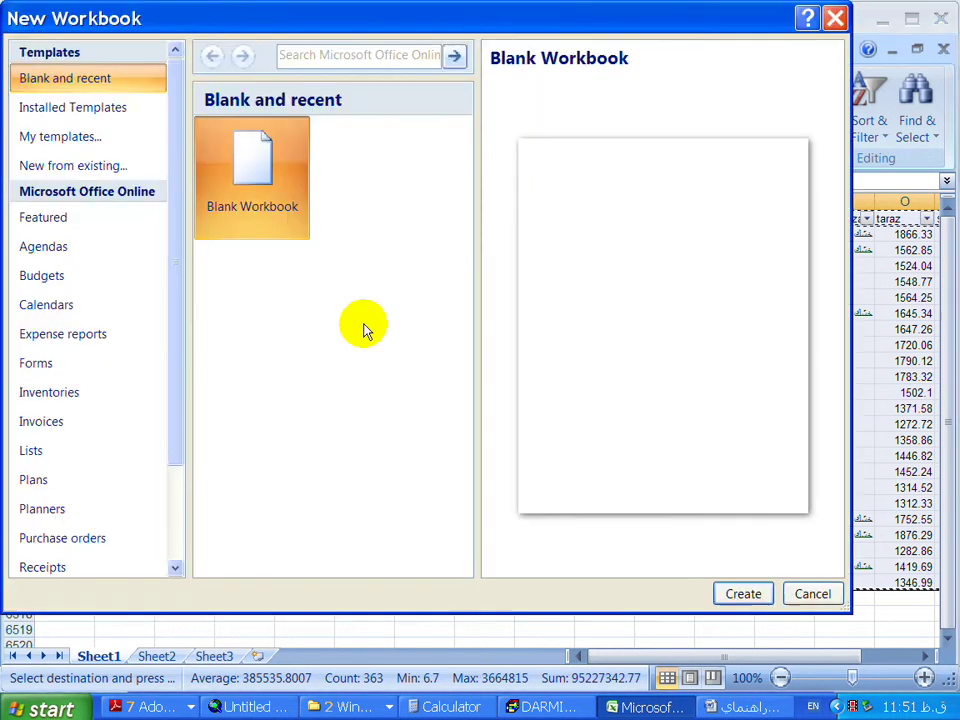
pyautogui.doubleClick(249, 206)
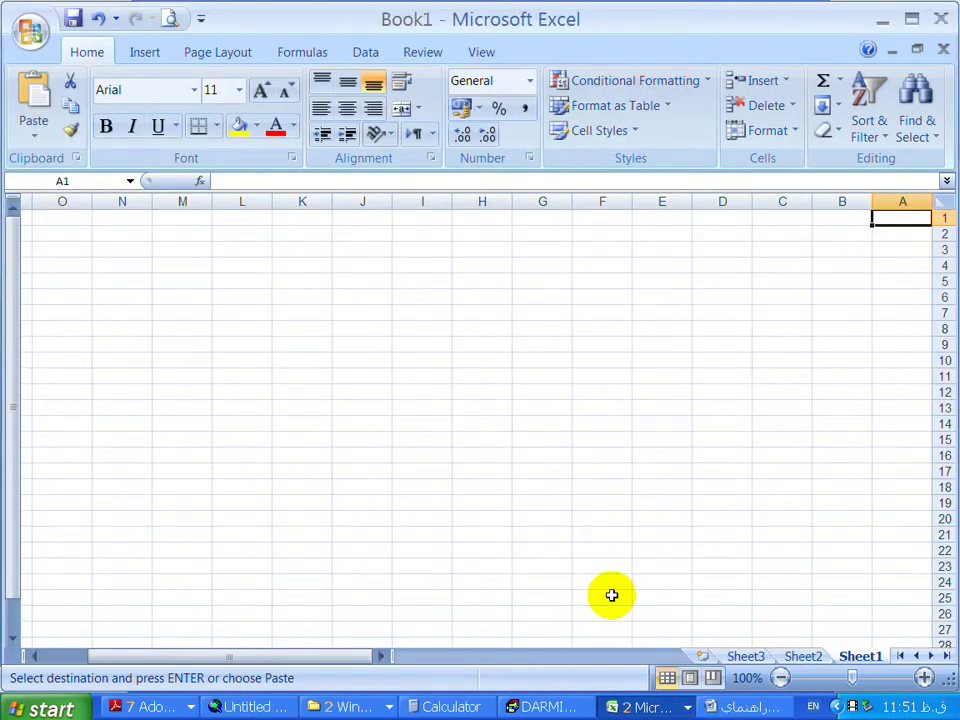
pyautogui.hotkey('ctrl', 'v')
pyautogui.click(382, 500)
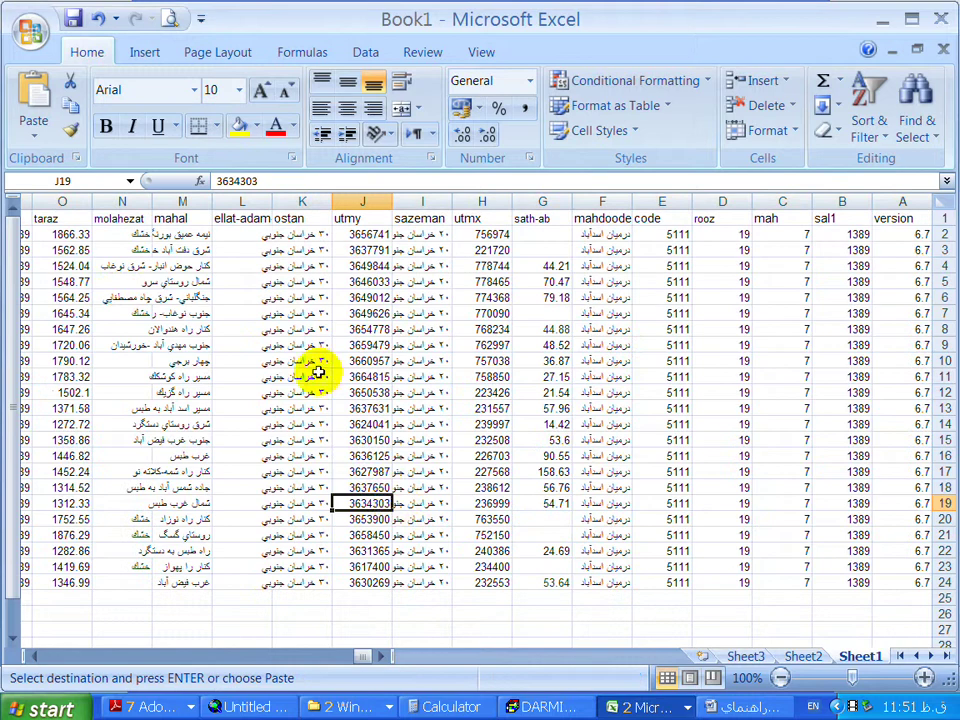
pyautogui.doubleClick(212, 202)
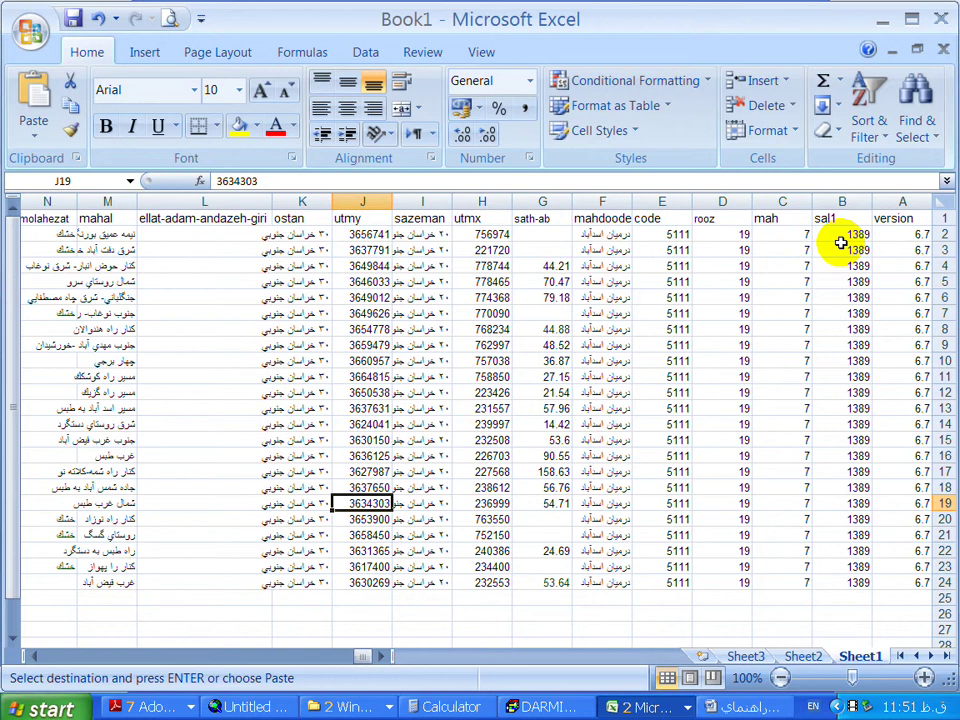
# - Check the mah, rooz and sal1 values down all the copied data rows
pyautogui.click(778, 202)
pyautogui.moveTo(791, 236); pyautogui.dragTo(787, 581)
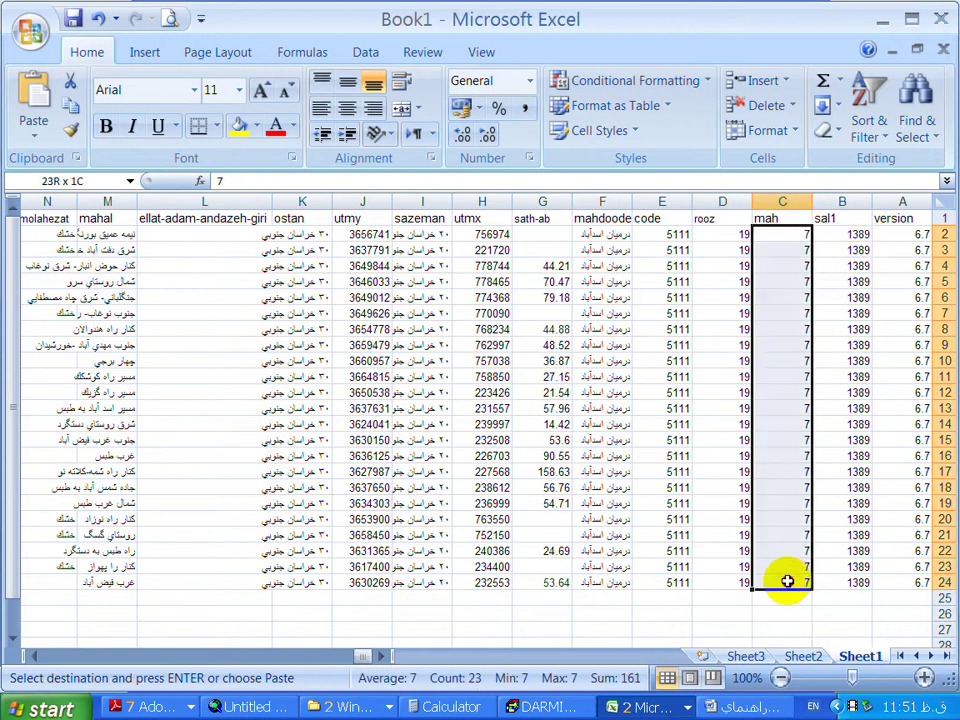
pyautogui.moveTo(722, 242); pyautogui.dragTo(716, 582)
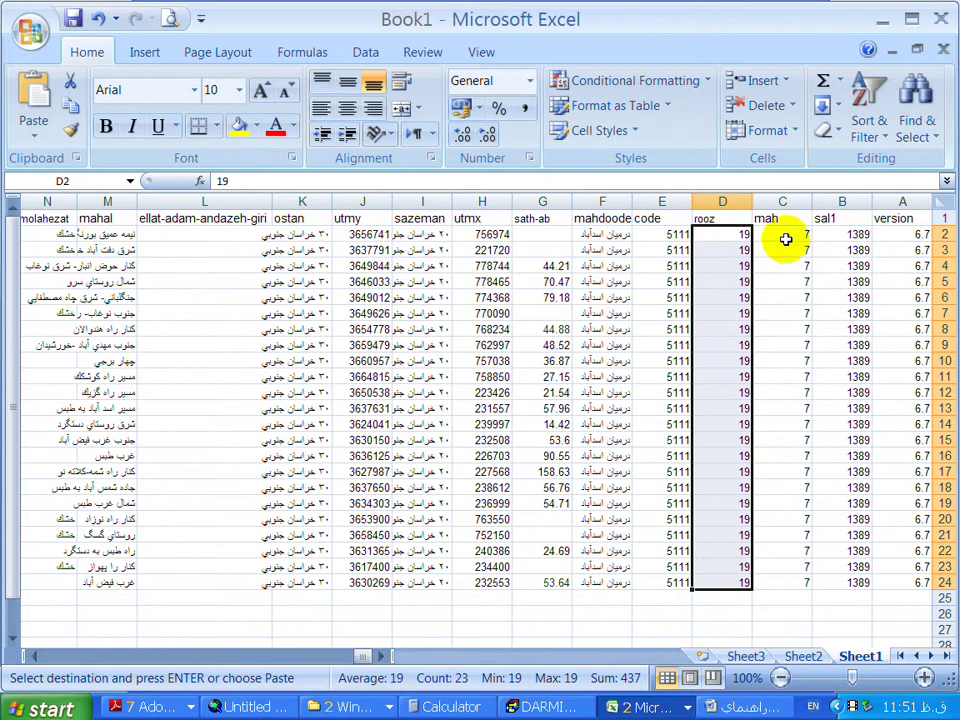
pyautogui.moveTo(786, 239); pyautogui.dragTo(754, 579)
pyautogui.moveTo(855, 238); pyautogui.dragTo(846, 580)
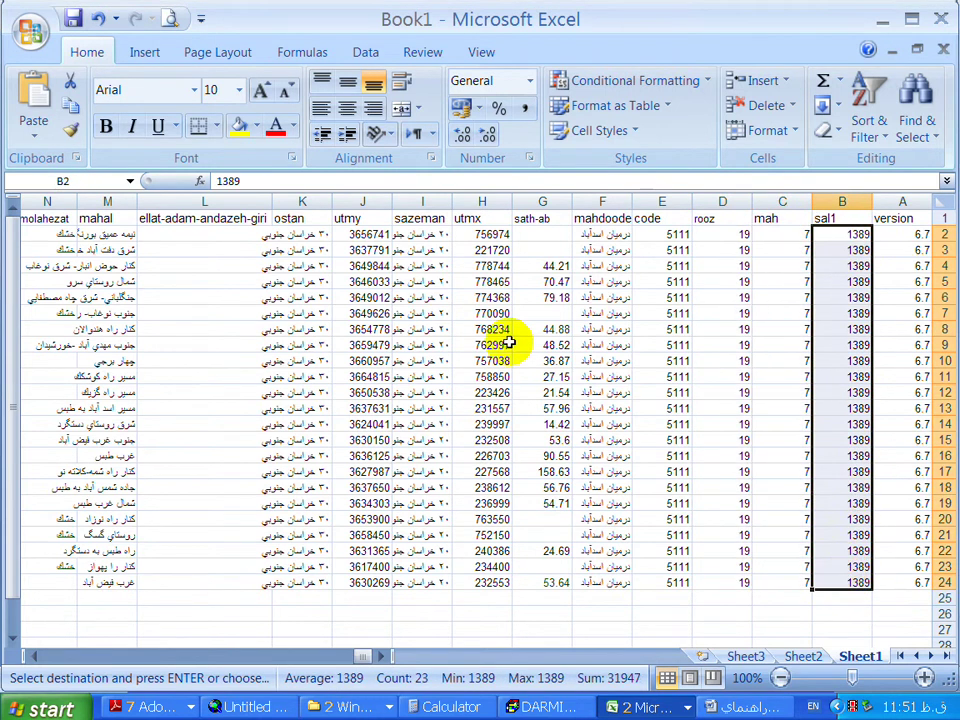
# - Delete the mahdoodeh, sazeman and ostan columns from the copied table
pyautogui.moveTo(600, 202)
pyautogui.mouseDown()
pyautogui.moveTo(561, 197)
pyautogui.moveTo(596, 197)
pyautogui.mouseUp()
pyautogui.rightClick(598, 204)
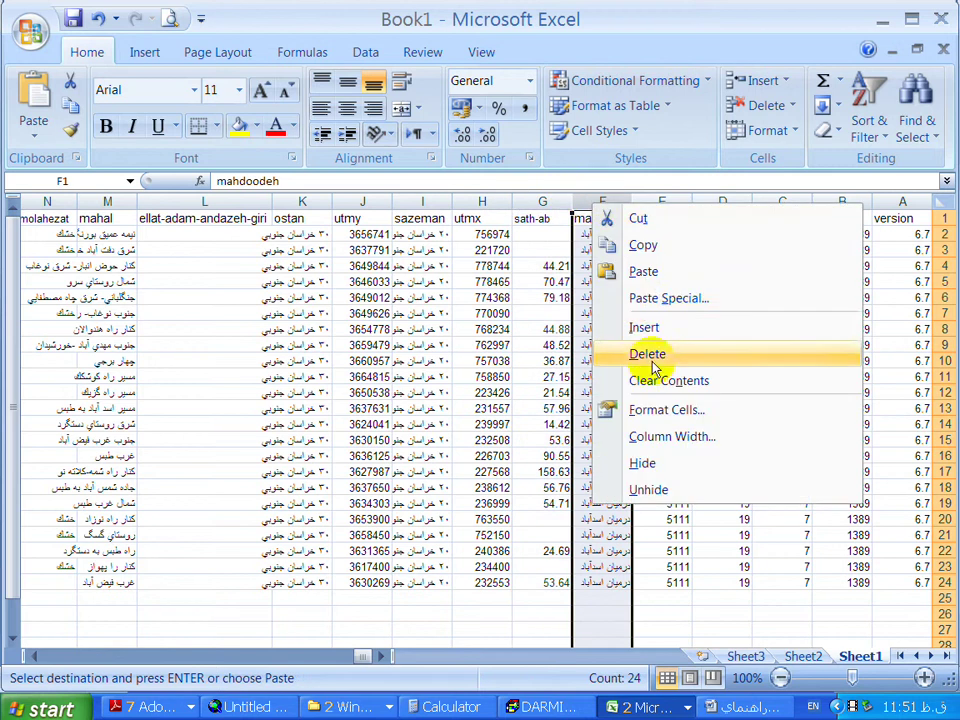
pyautogui.click(650, 358)
pyautogui.click(531, 266)
pyautogui.click(476, 203)
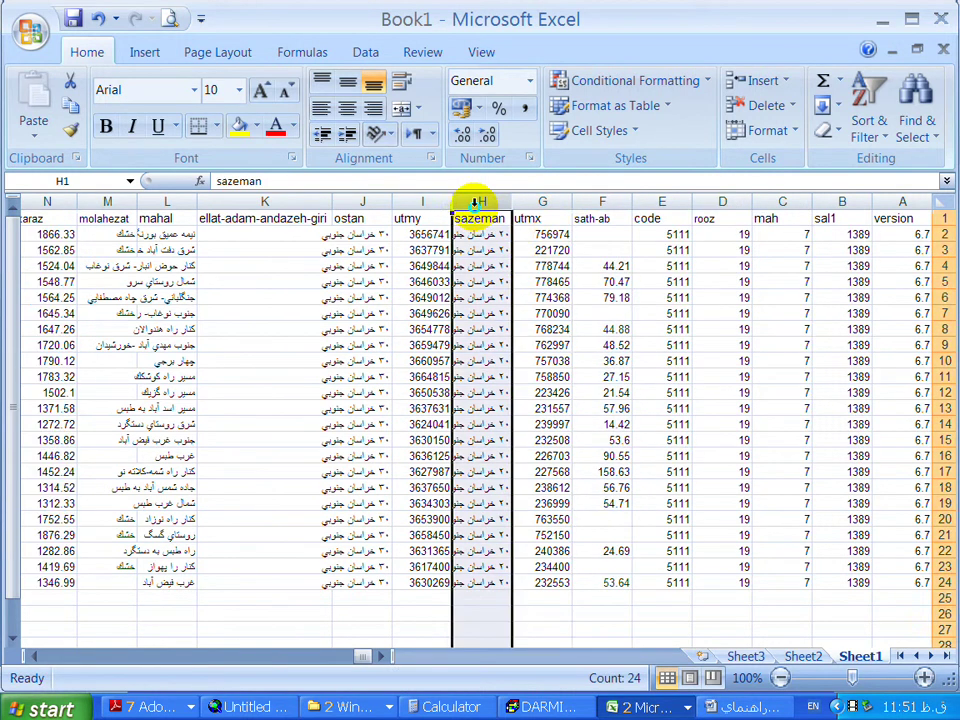
pyautogui.rightClick(476, 203)
pyautogui.click(527, 357)
pyautogui.click(410, 236)
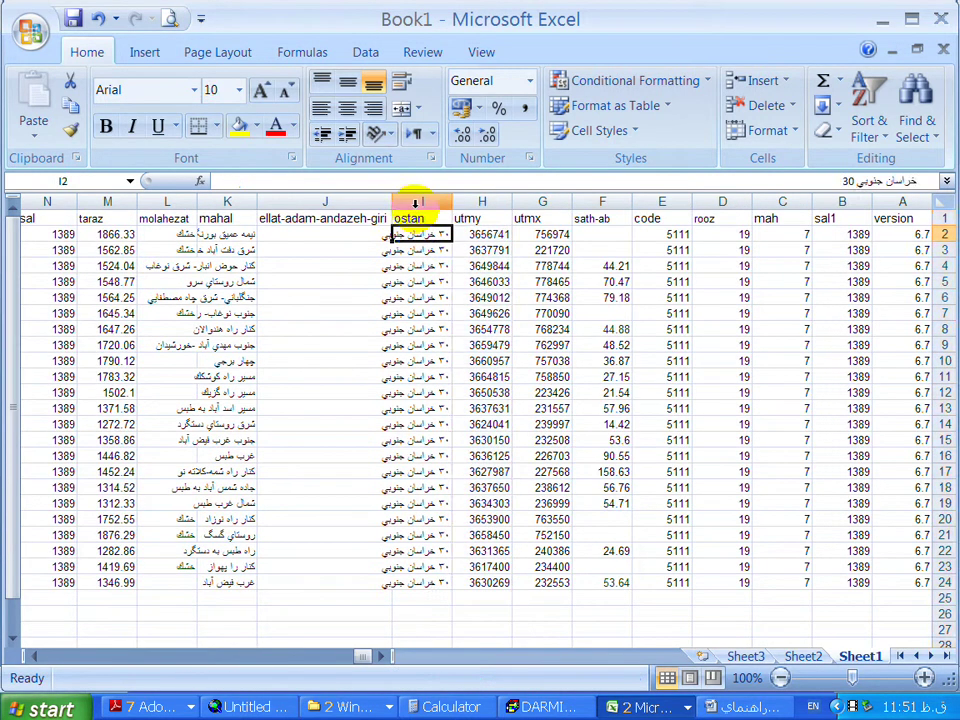
pyautogui.rightClick(415, 205)
pyautogui.click(484, 356)
pyautogui.click(210, 283)
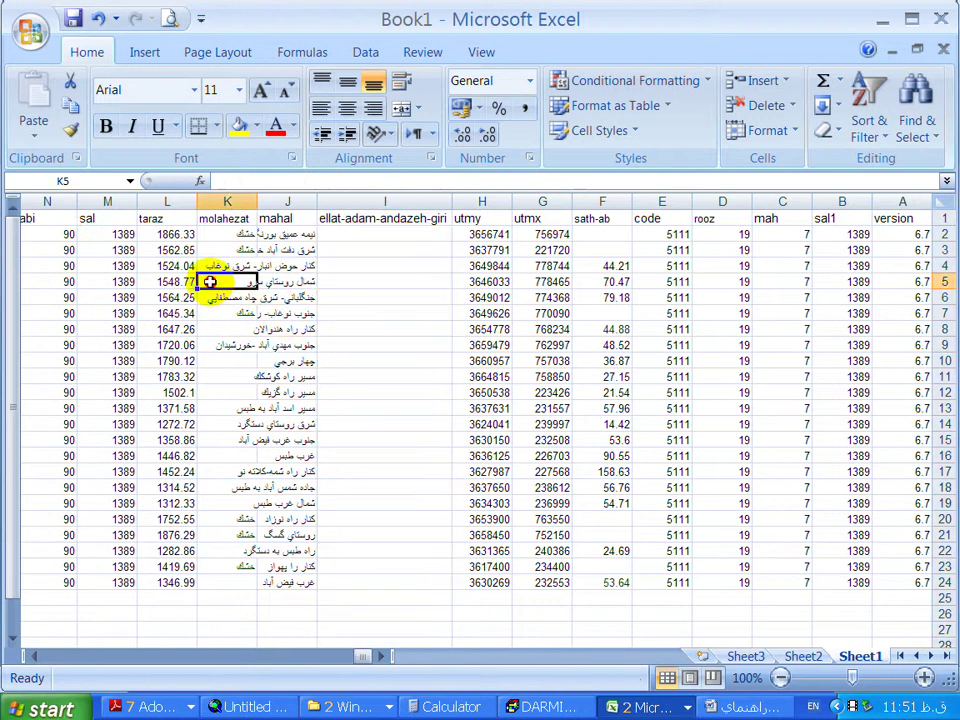
# - Delete the sal, abi and key columns after taraz and return to cell A1
pyautogui.moveTo(108, 201); pyautogui.dragTo(617, 210)
pyautogui.rightClick(607, 212)
pyautogui.click(665, 358)
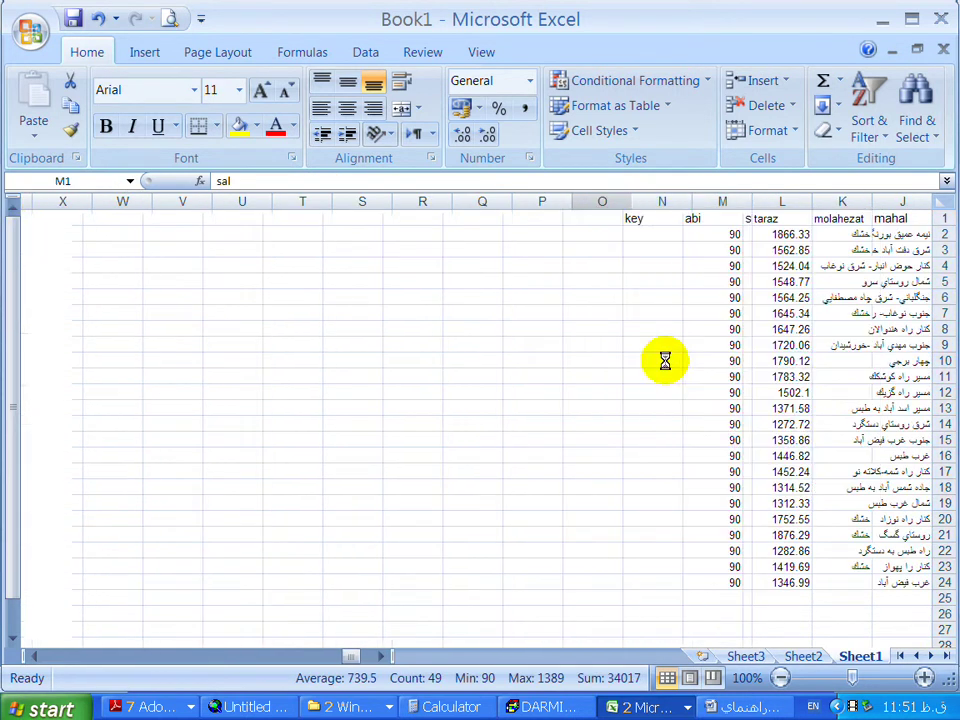
pyautogui.click(599, 356)
pyautogui.hotkey('ctrl', 'Home')
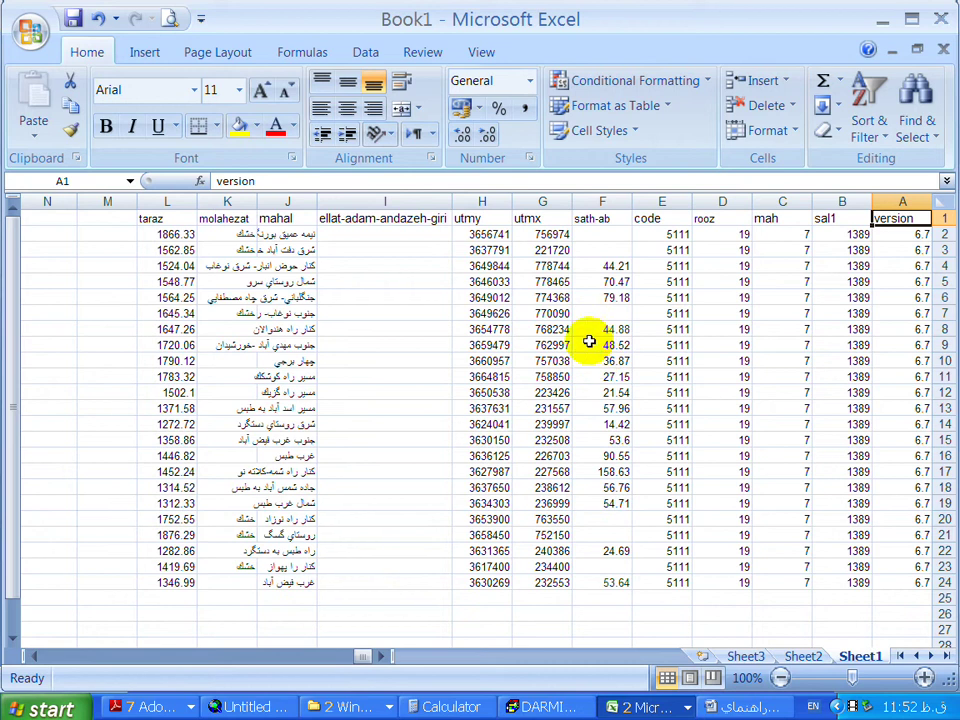
# - Add a Head column next to taraz and calculate its first data row in M2 with =L2-F2
pyautogui.click(167, 201)
pyautogui.click(167, 281)
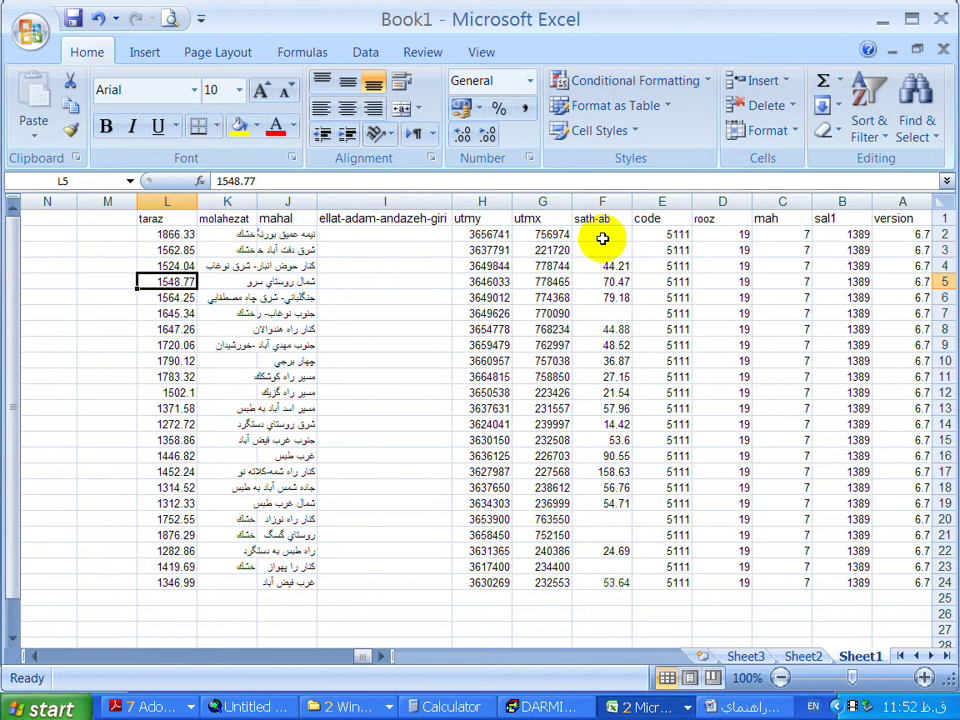
pyautogui.click(107, 220)
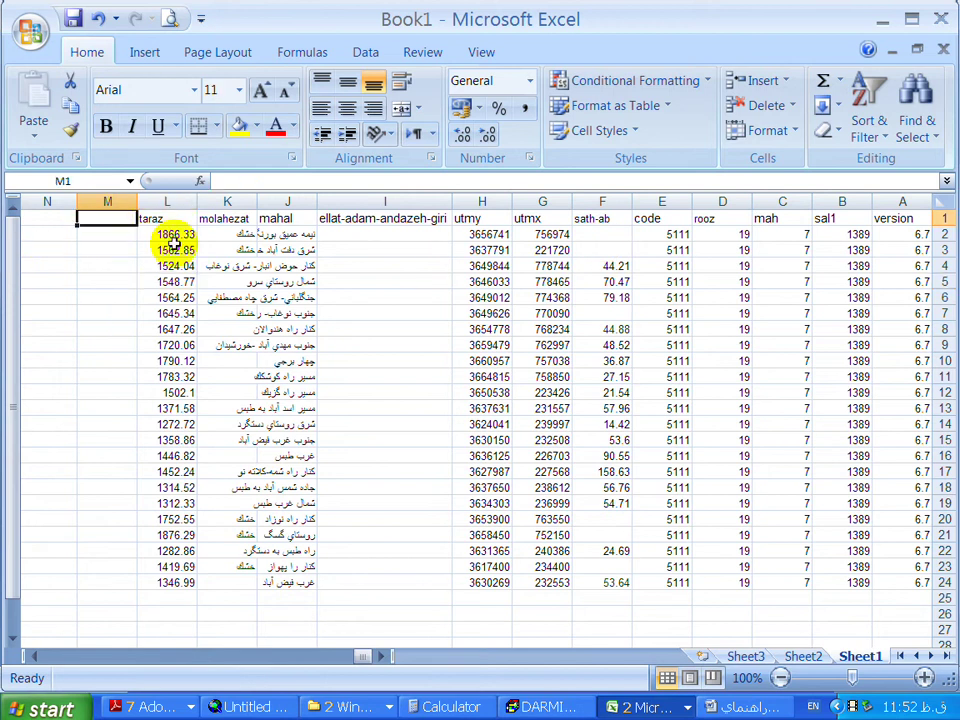
pyautogui.write('Head')
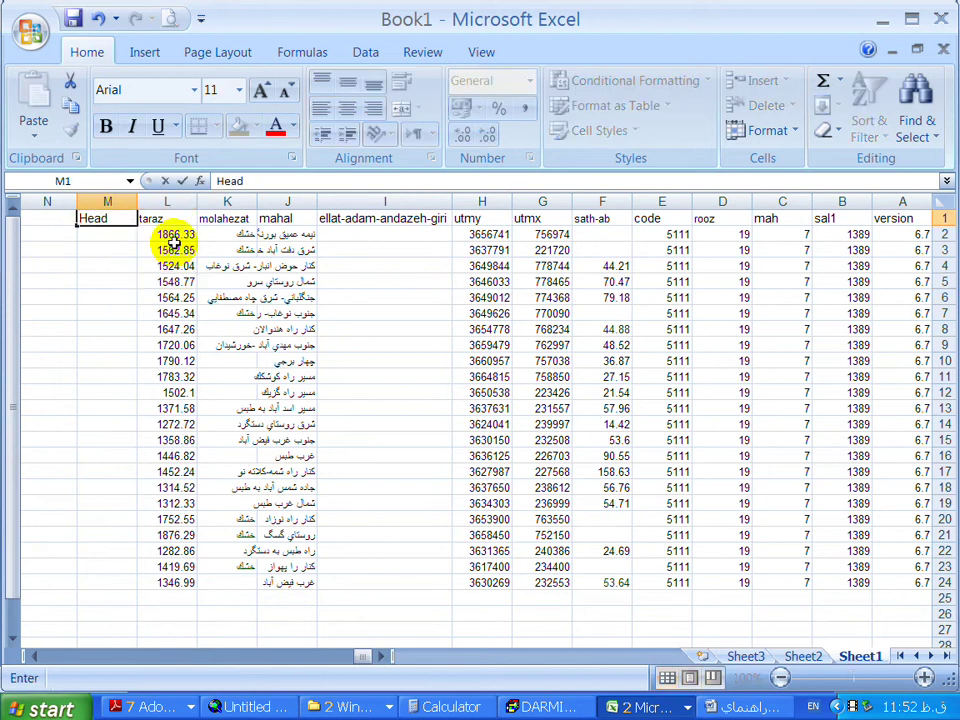
pyautogui.click(96, 236)
pyautogui.write('=')
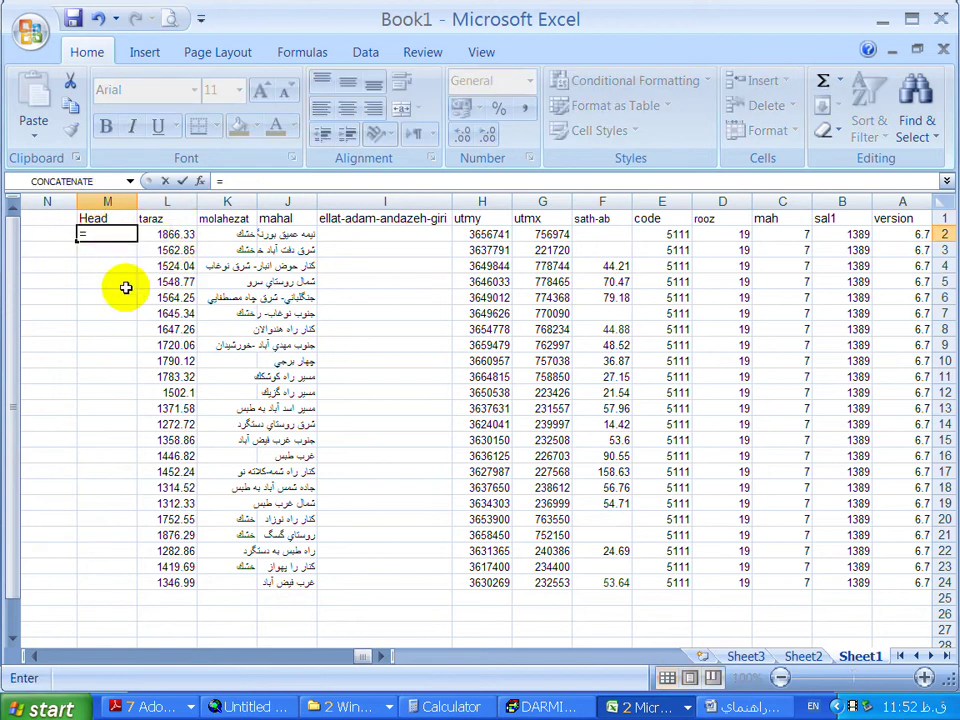
pyautogui.click(166, 240)
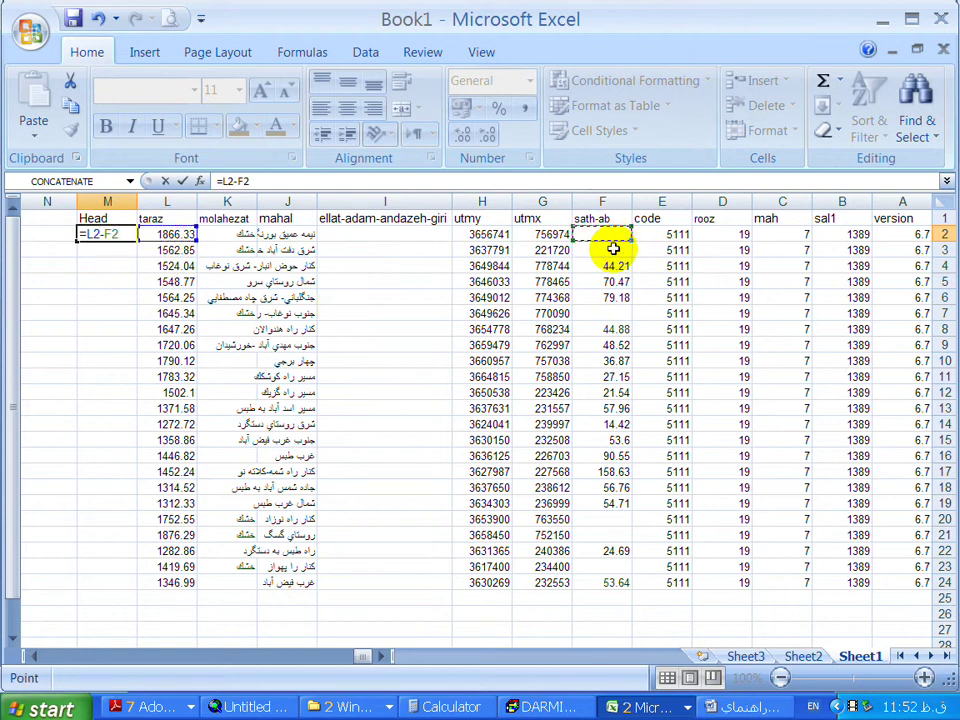
pyautogui.press('Return')
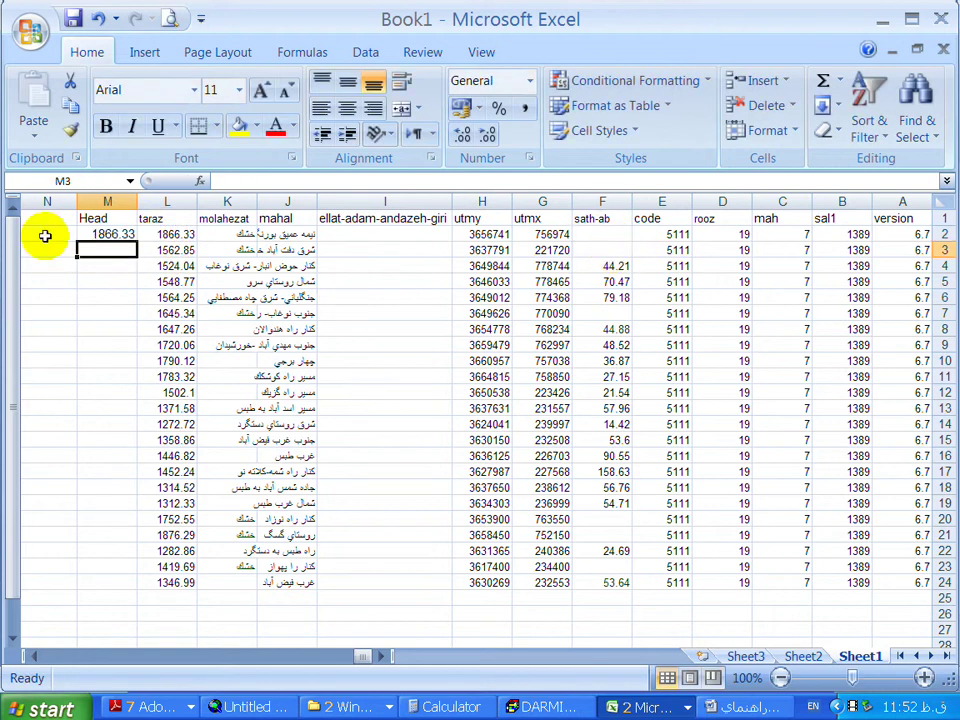
# - Fill the Head formula from M2 down through M24
pyautogui.click(100, 234)
pyautogui.moveTo(77, 245); pyautogui.dragTo(99, 589)
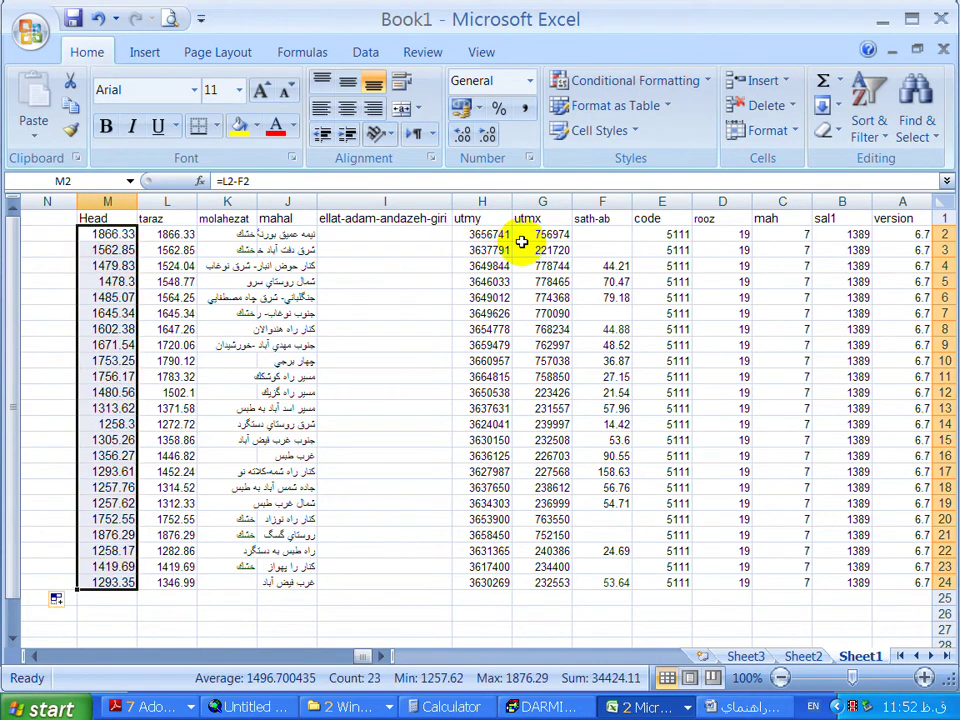
# - Clear the Head values in rows 2, 3 and 7, where sath-ab is empty
pyautogui.click(588, 235)
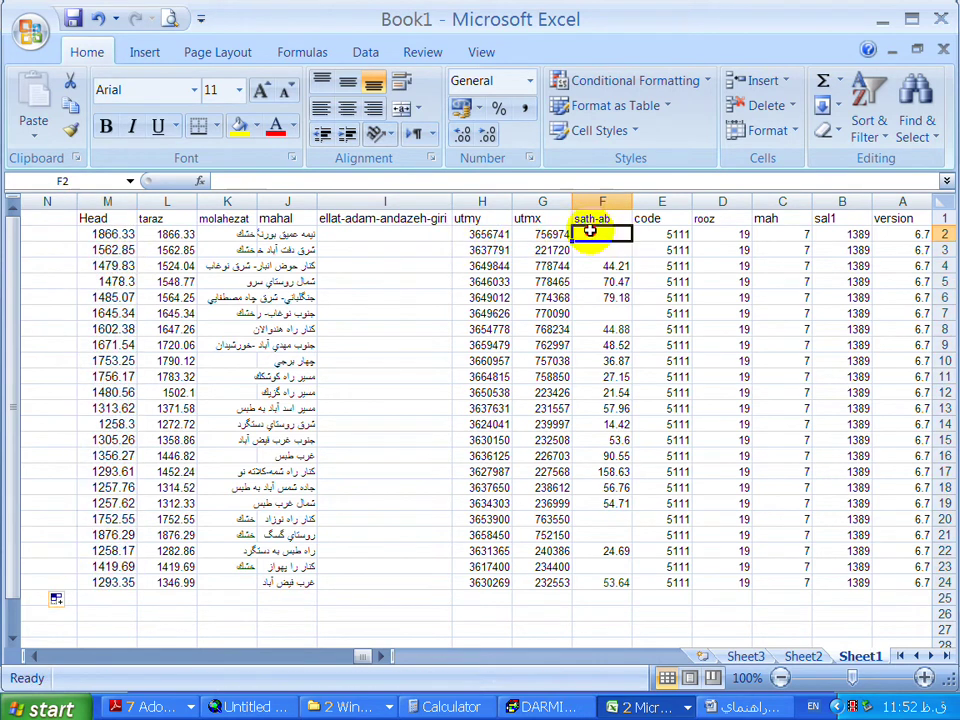
pyautogui.click(122, 237)
pyautogui.press('Delete')
pyautogui.click(590, 250)
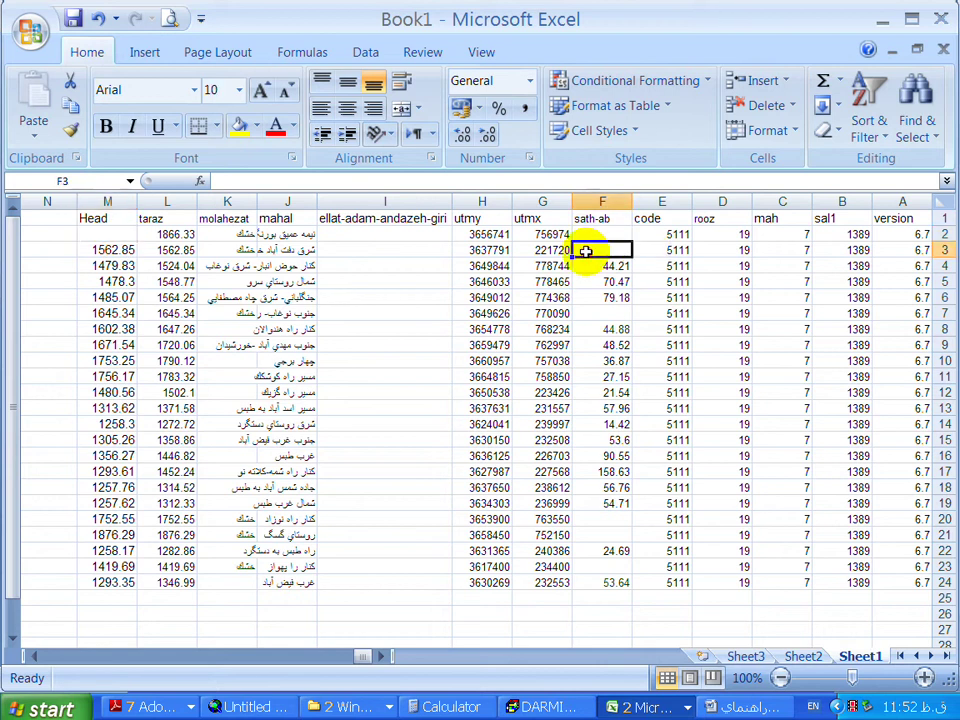
pyautogui.click(90, 250)
pyautogui.press('Delete')
pyautogui.click(602, 313)
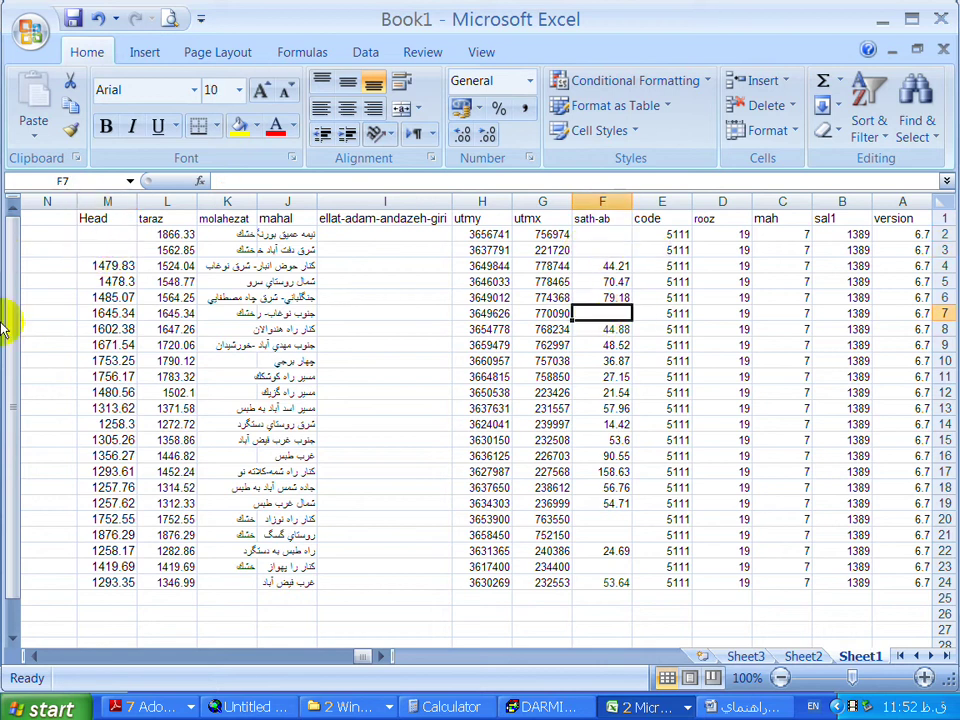
pyautogui.click(135, 313)
pyautogui.press('Delete')
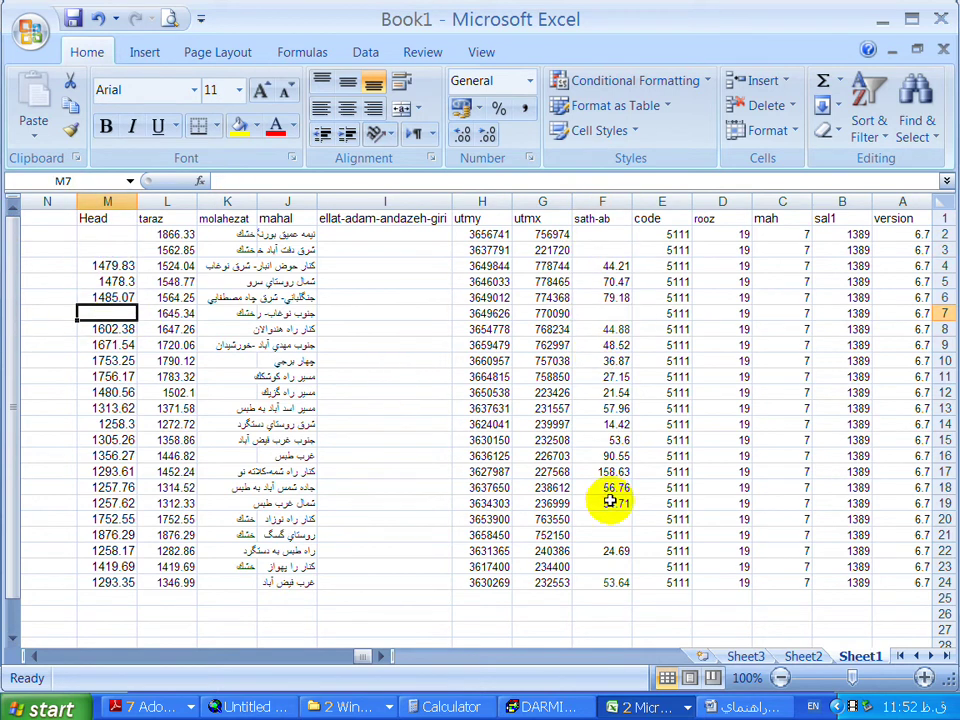
# - Clear the Head values in rows 20, 21 and 23, where sath-ab is empty
pyautogui.moveTo(612, 519); pyautogui.dragTo(611, 534)
pyautogui.moveTo(116, 520); pyautogui.dragTo(110, 533)
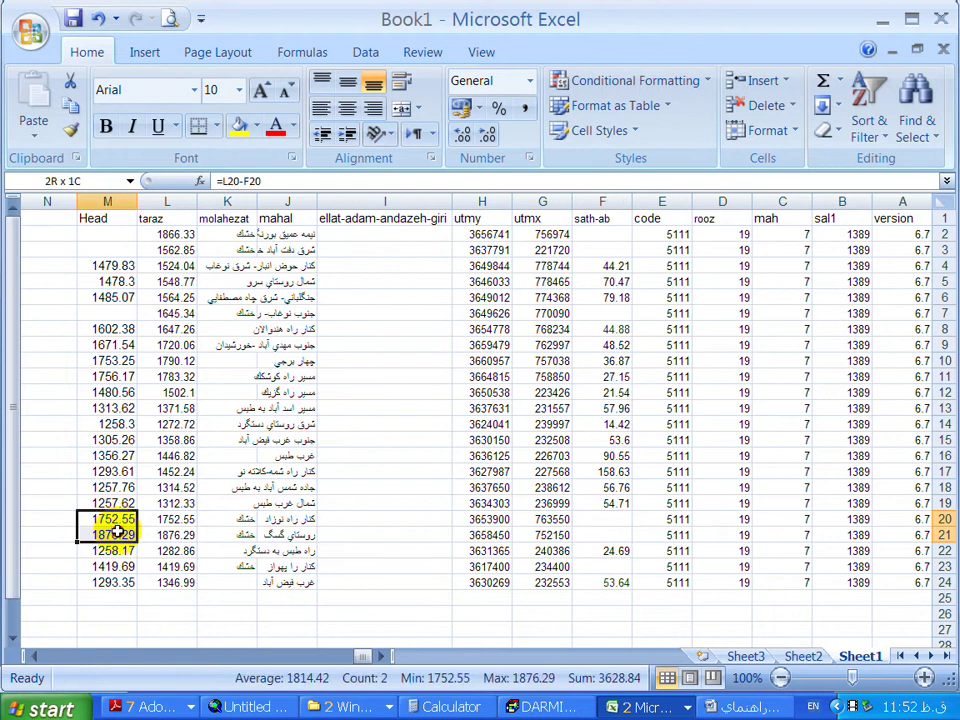
pyautogui.press('Delete')
pyautogui.click(130, 566)
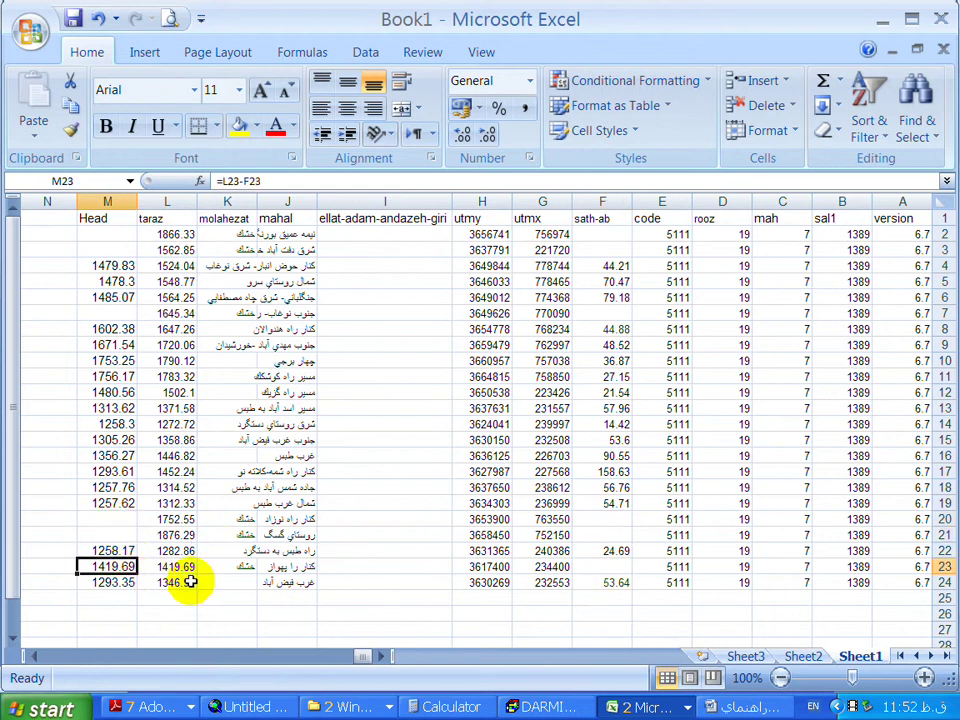
pyautogui.press('Delete')
pyautogui.click(250, 566)
pyautogui.click(262, 566)
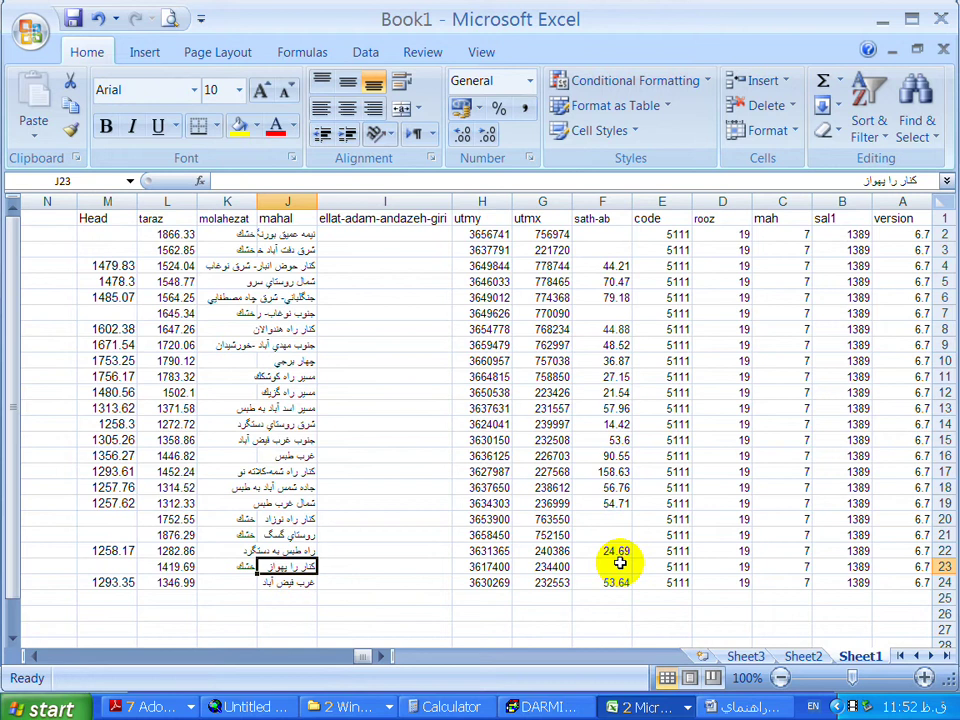
pyautogui.click(604, 521)
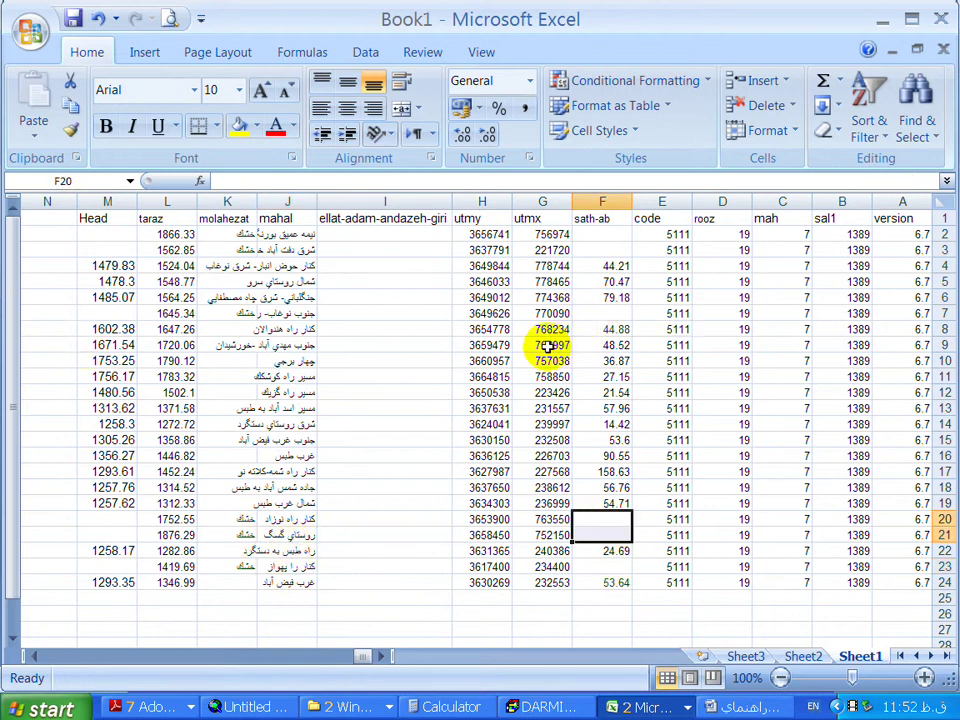
# - Sort the whole table by utmx in ascending order
pyautogui.click(548, 220)
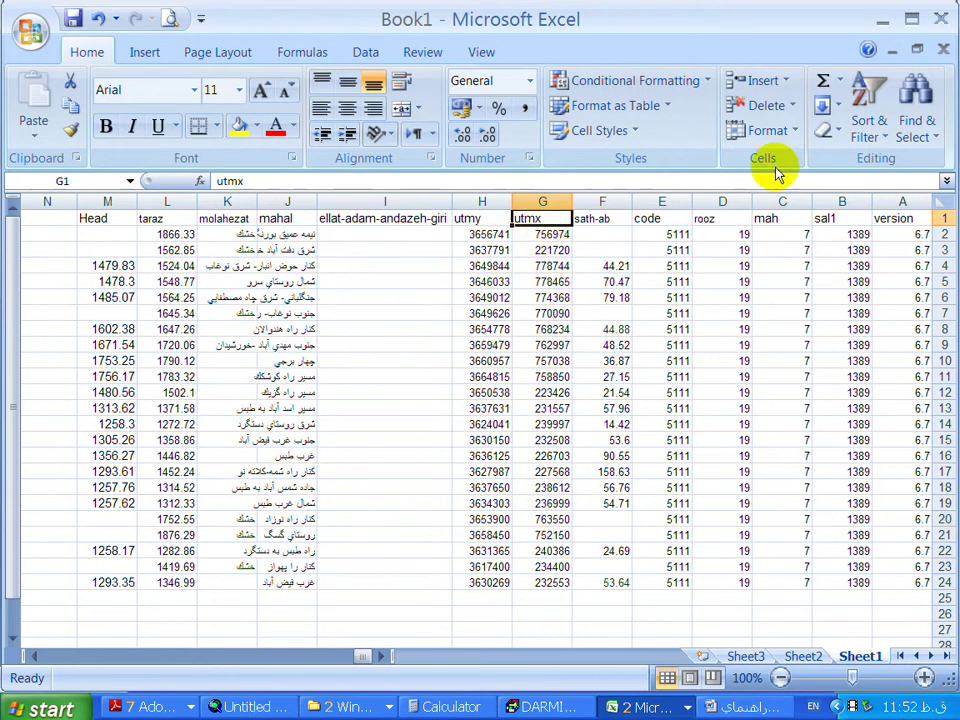
pyautogui.click(874, 100)
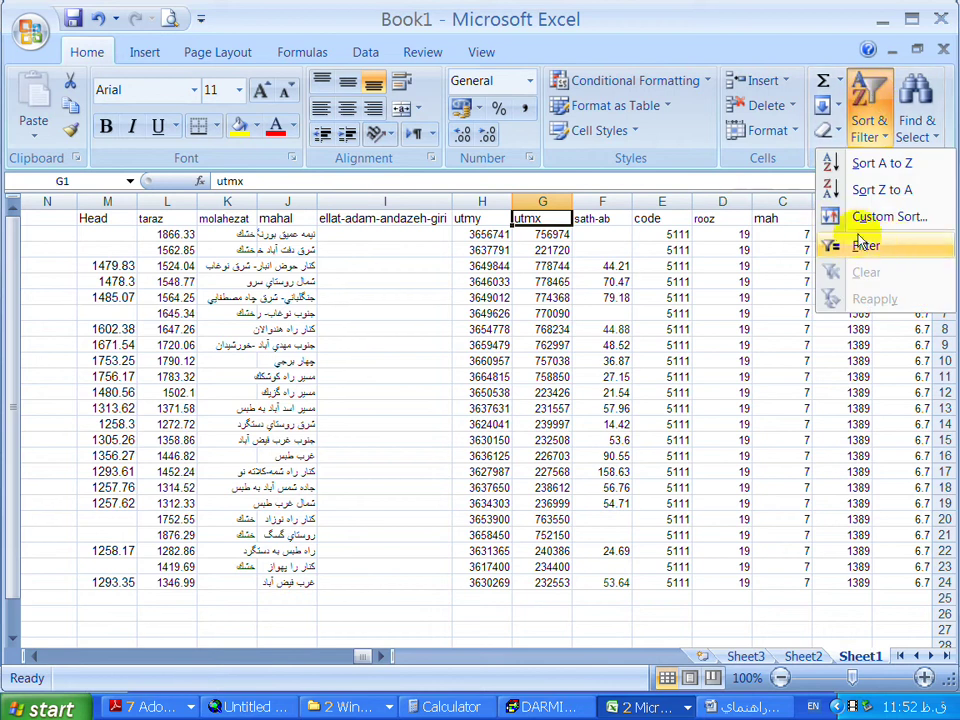
pyautogui.click(873, 170)
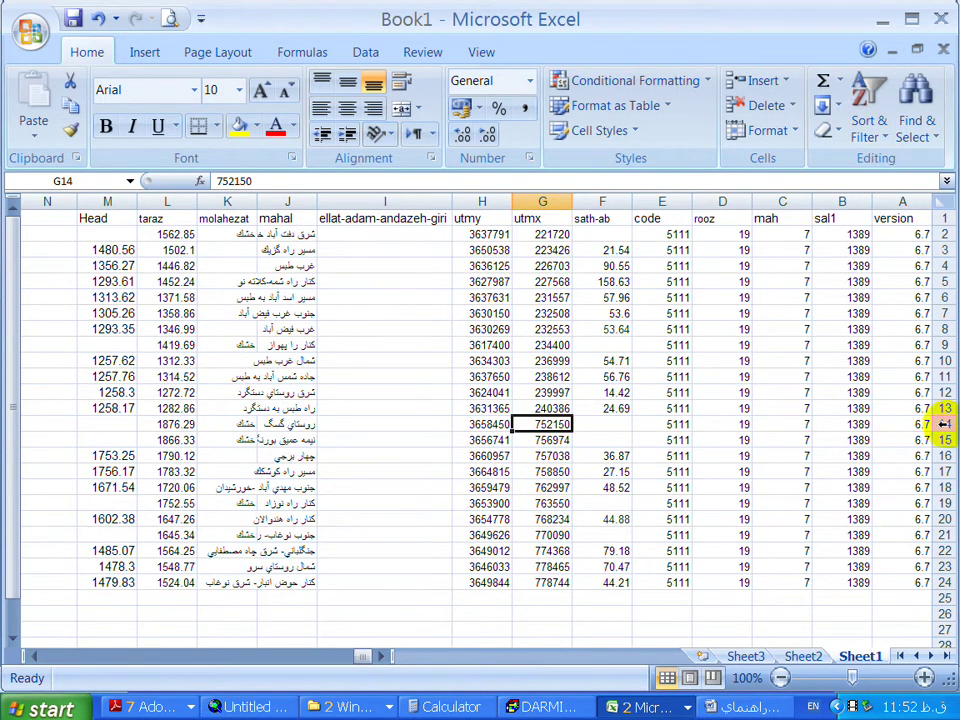
pyautogui.moveTo(944, 424); pyautogui.dragTo(900, 580)
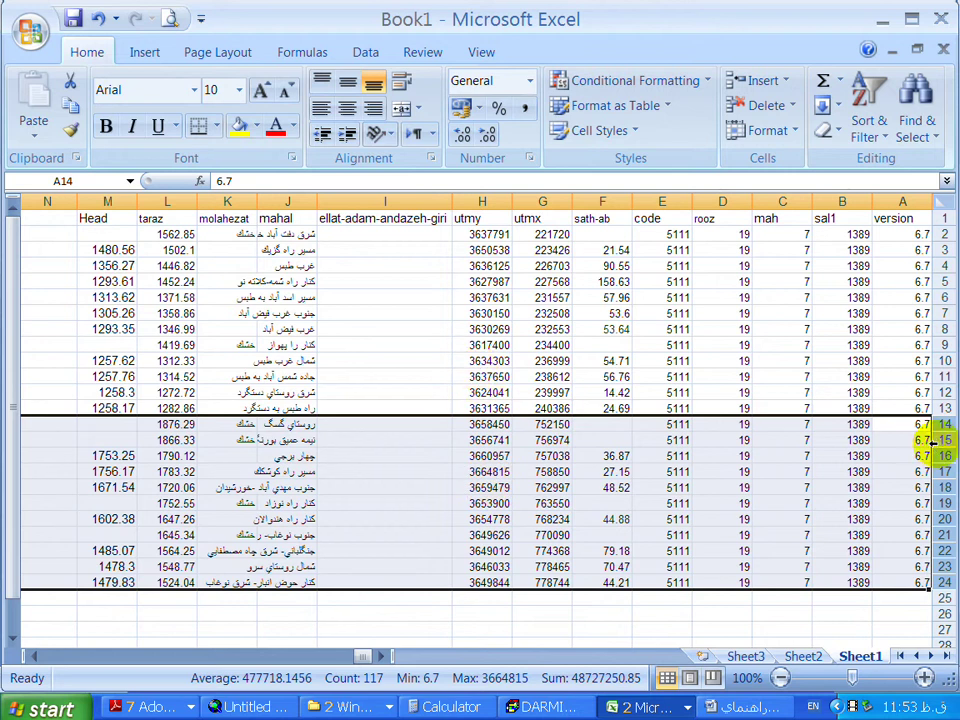
pyautogui.click(341, 476)
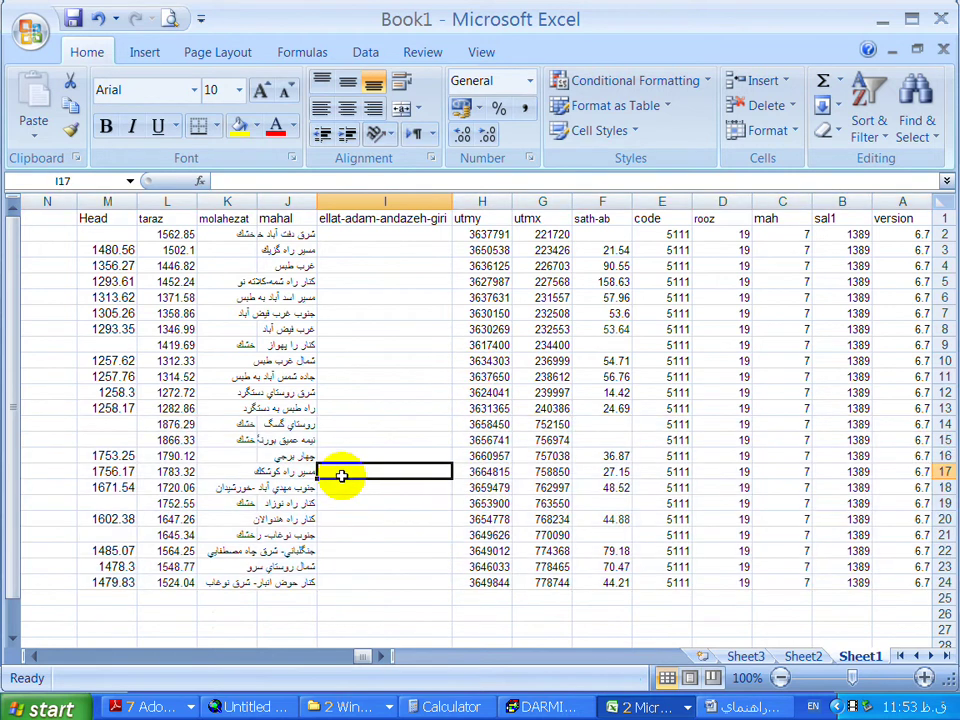
pyautogui.rightClick(860, 657)
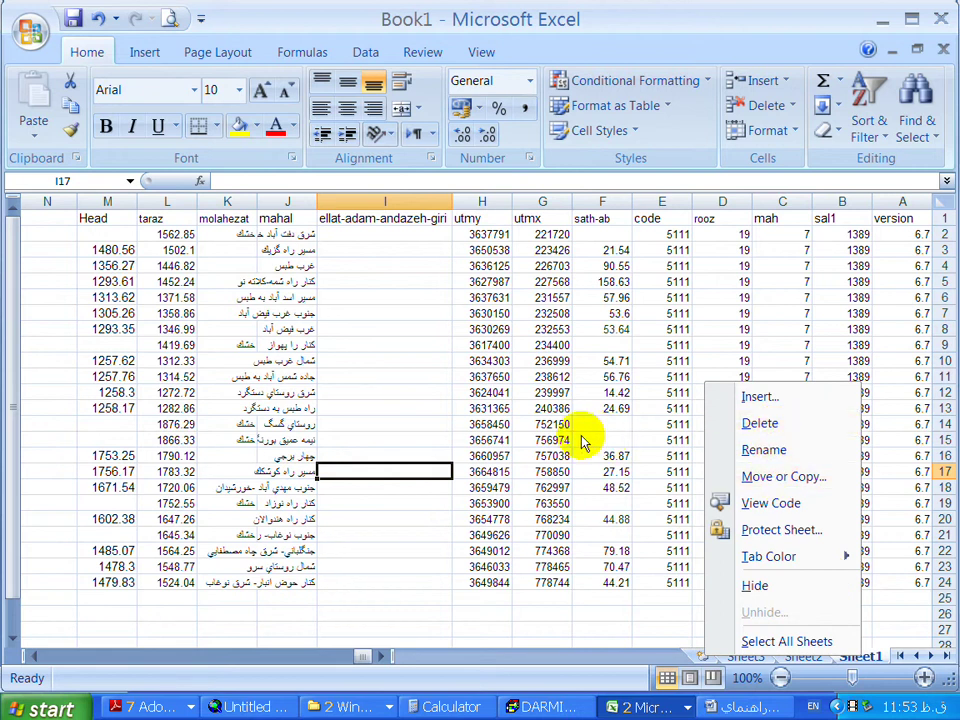
pyautogui.click(503, 476)
pyautogui.click(503, 476)
# - Delete rows 14 through 24, the records with utmx values of 752150 and above
pyautogui.click(944, 424)
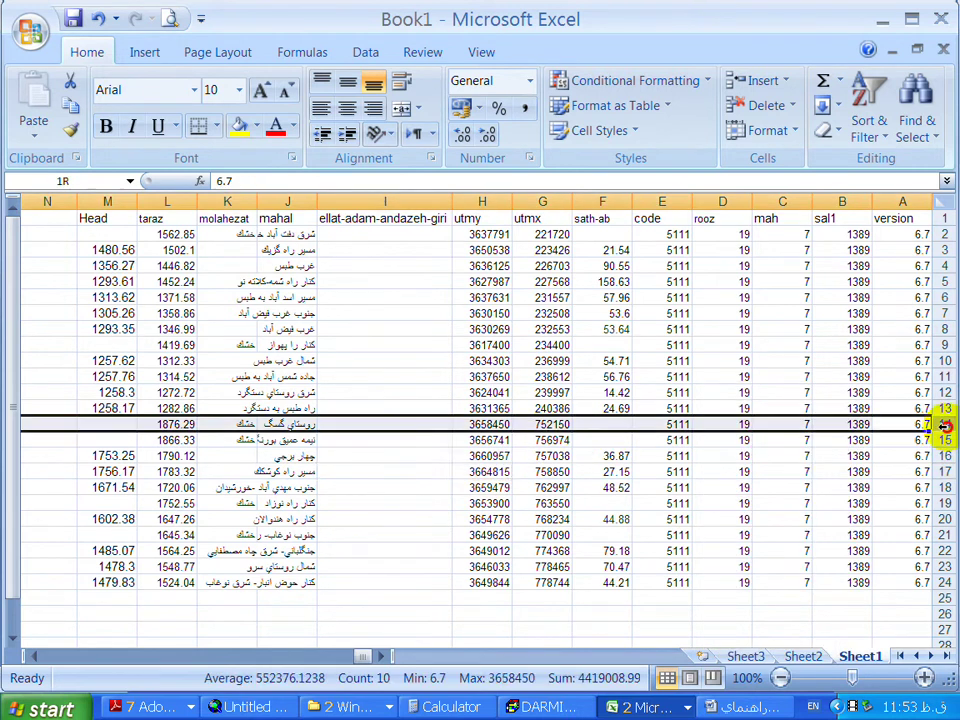
pyautogui.moveTo(944, 424); pyautogui.dragTo(943, 582)
pyautogui.rightClick(440, 493)
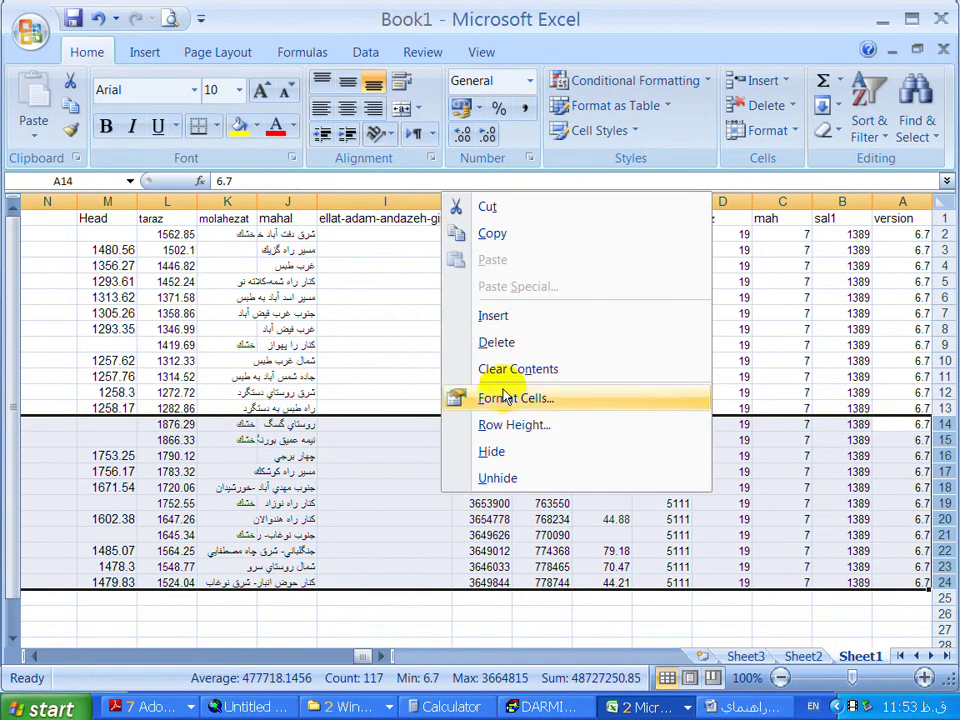
pyautogui.click(496, 342)
# - View the model grid in Processing Modflow and the original piezometer workbook, and return to Book1
pyautogui.hotkey('alt', 'Tab')
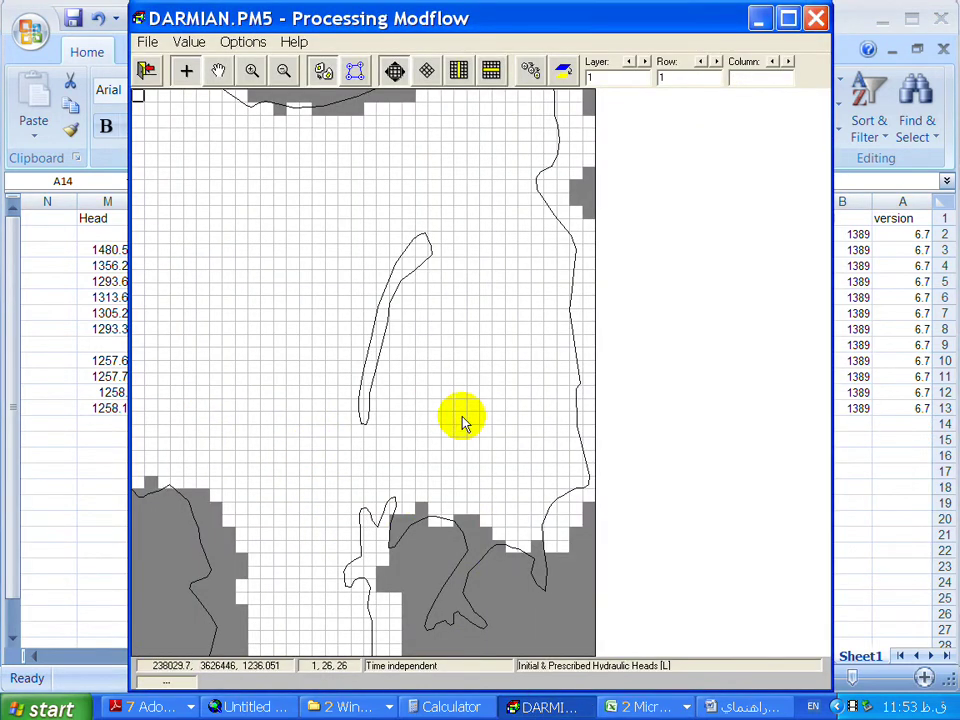
pyautogui.click(662, 705)
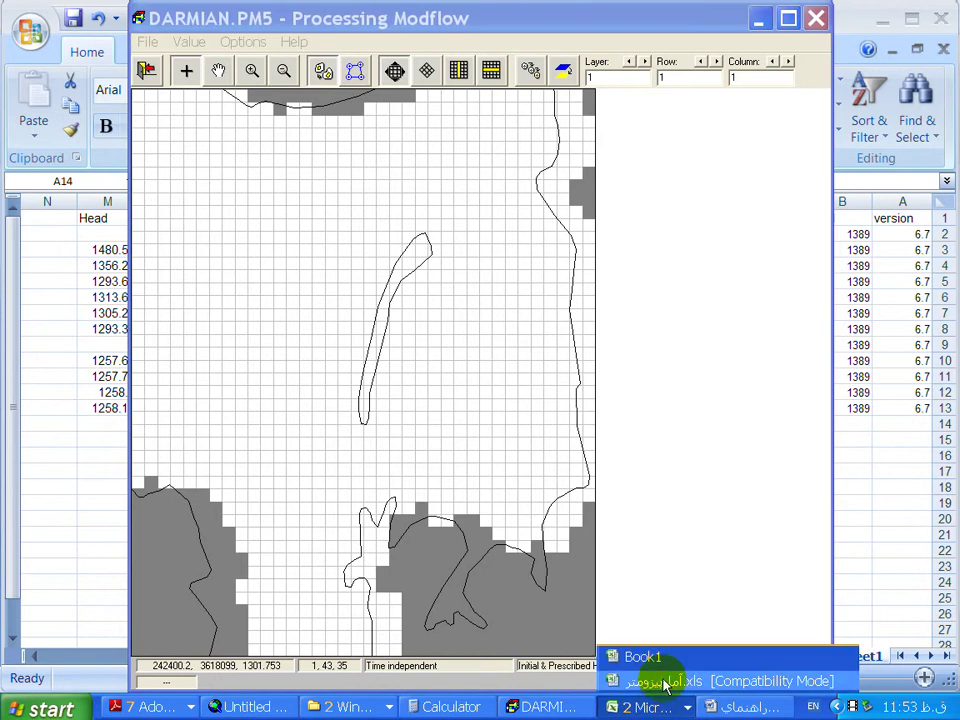
pyautogui.click(655, 681)
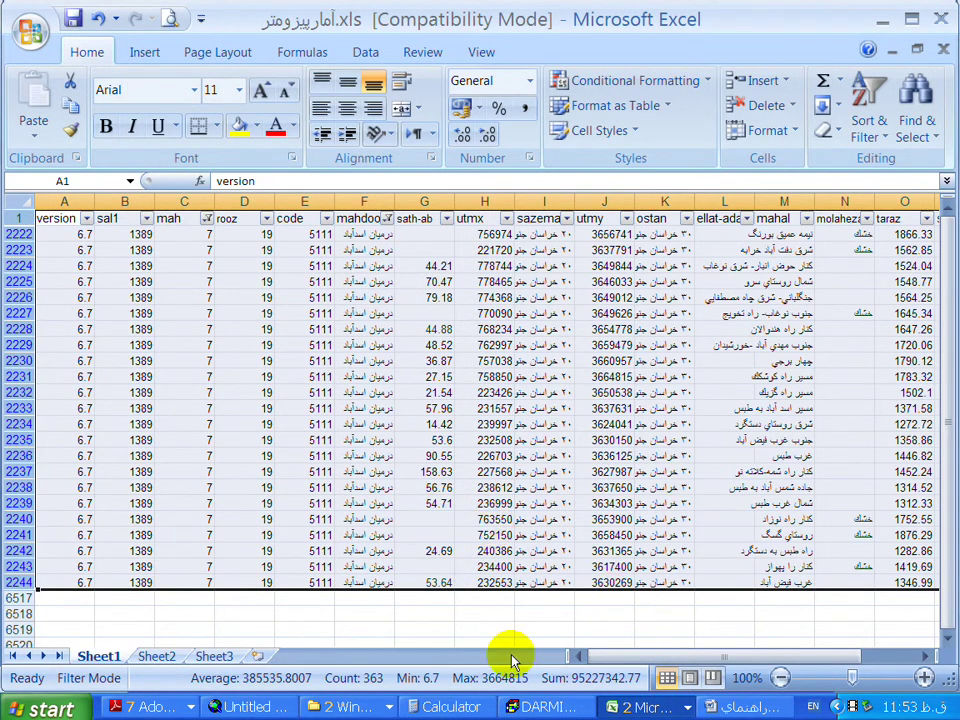
pyautogui.click(641, 708)
pyautogui.click(641, 657)
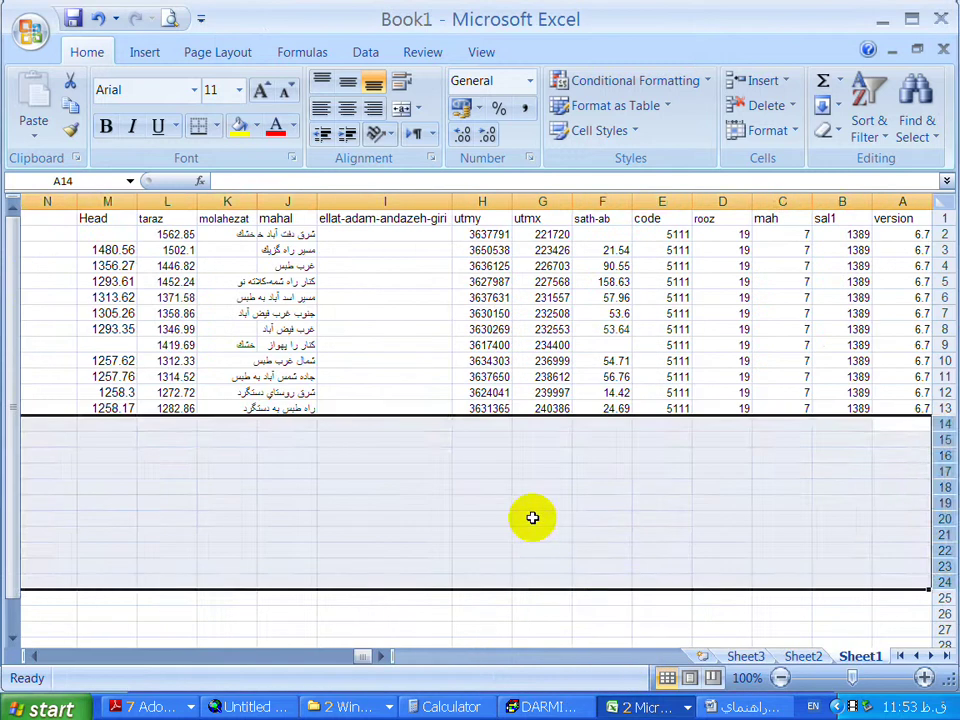
# - Delete the ellat-adam-andazeh-giri and molahezat columns and narrow the mahal column
pyautogui.click(531, 517)
pyautogui.rightClick(384, 197)
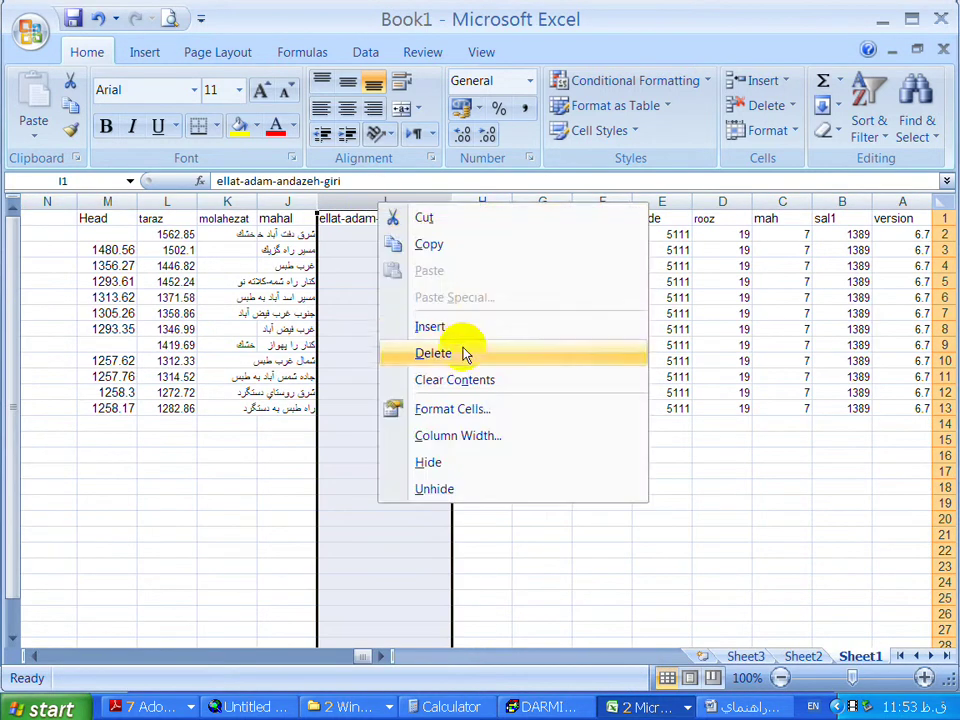
pyautogui.click(465, 354)
pyautogui.moveTo(392, 199); pyautogui.dragTo(362, 199)
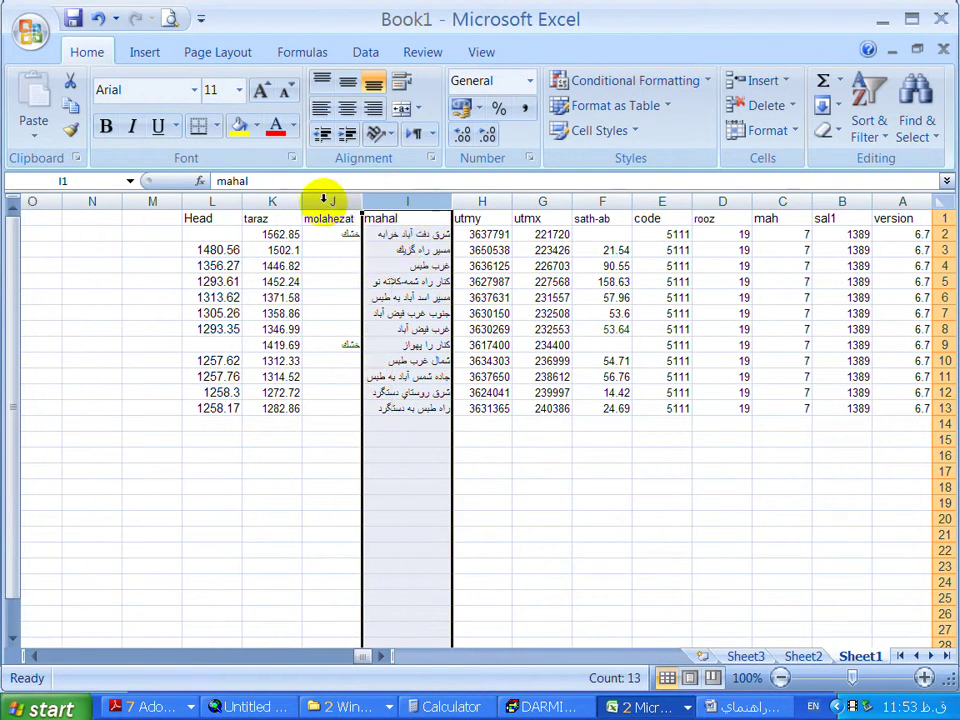
pyautogui.rightClick(335, 197)
pyautogui.click(396, 354)
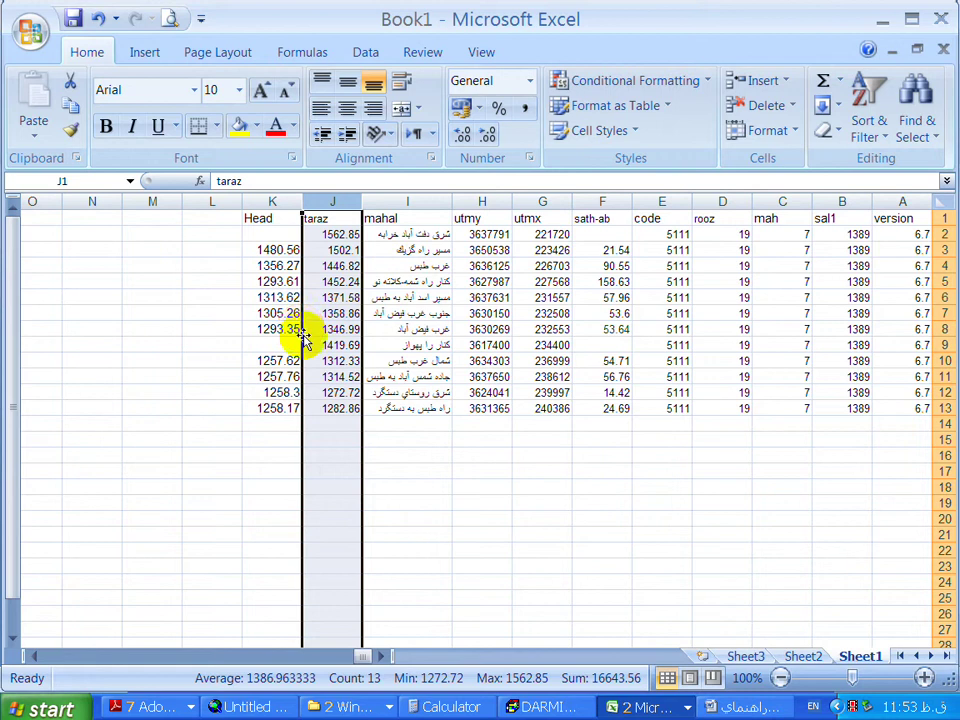
# - Delete the two rows that have no Head value, those with utmx 221720 and 234400
pyautogui.click(300, 345)
pyautogui.click(943, 344)
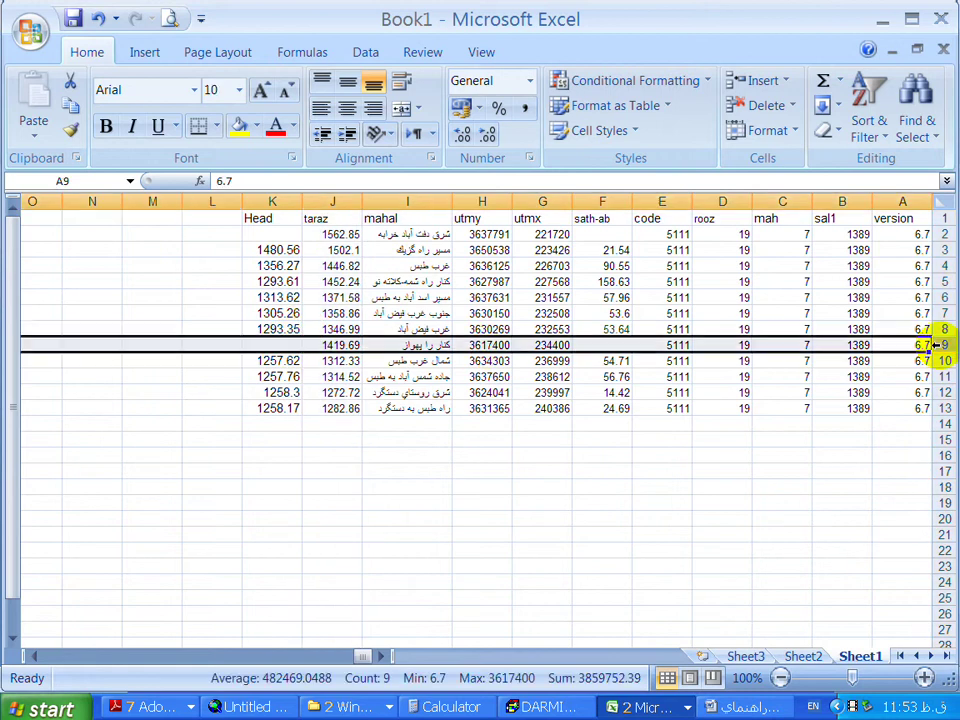
pyautogui.click(288, 344)
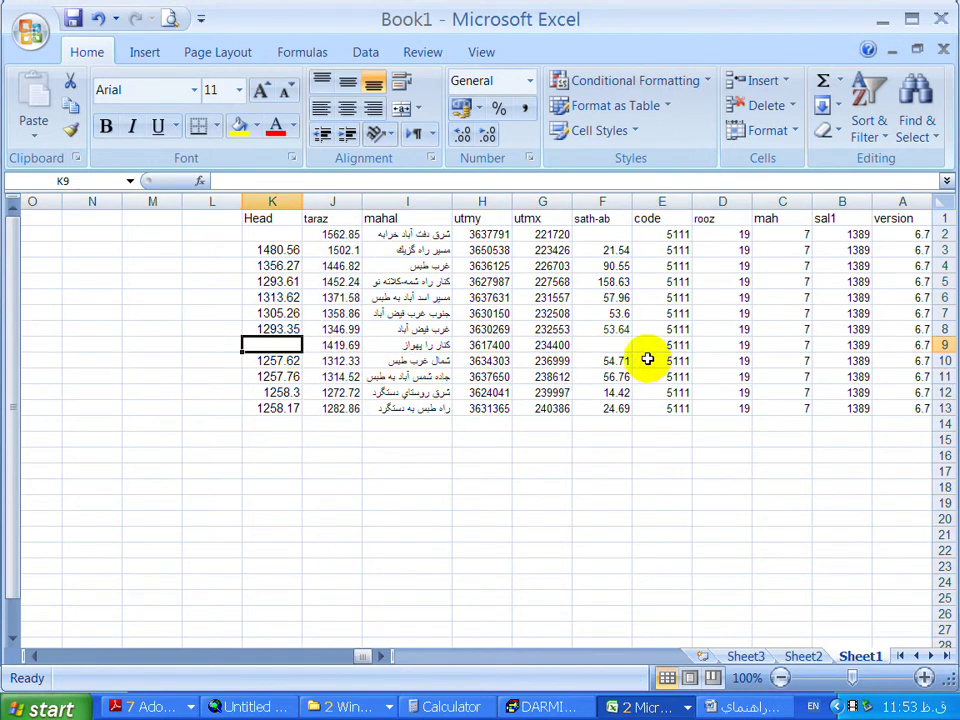
pyautogui.click(613, 346)
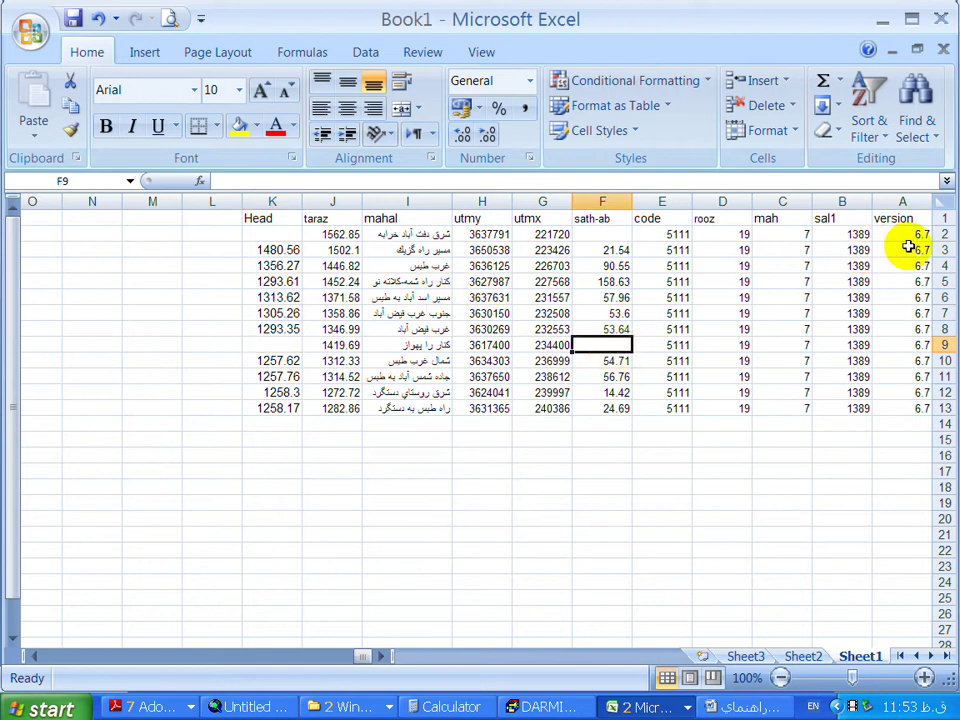
pyautogui.rightClick(943, 233)
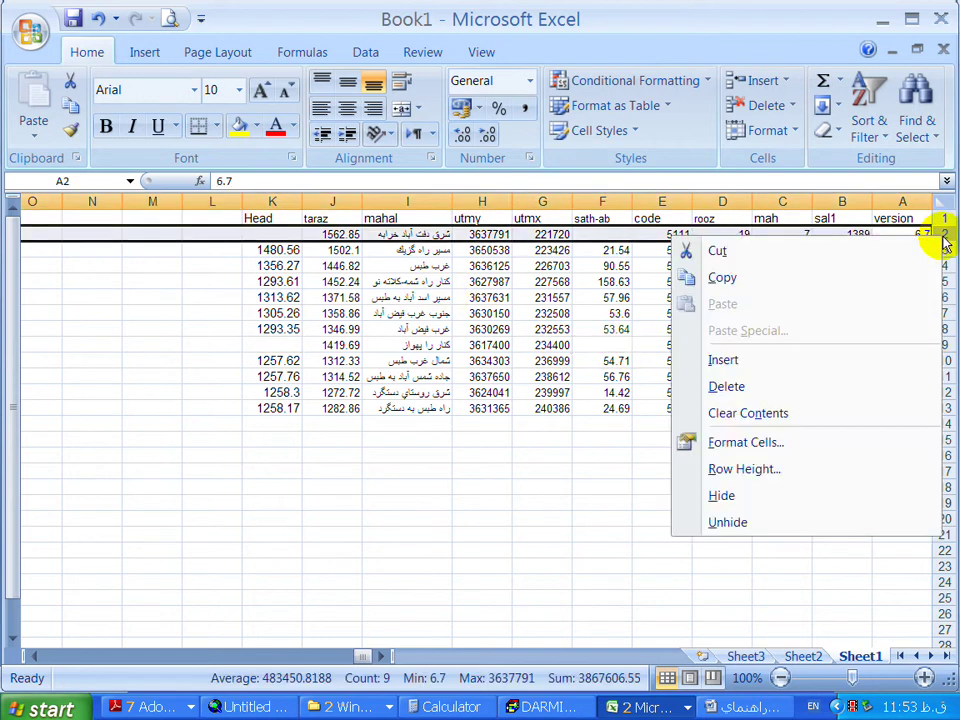
pyautogui.click(754, 388)
pyautogui.rightClick(943, 329)
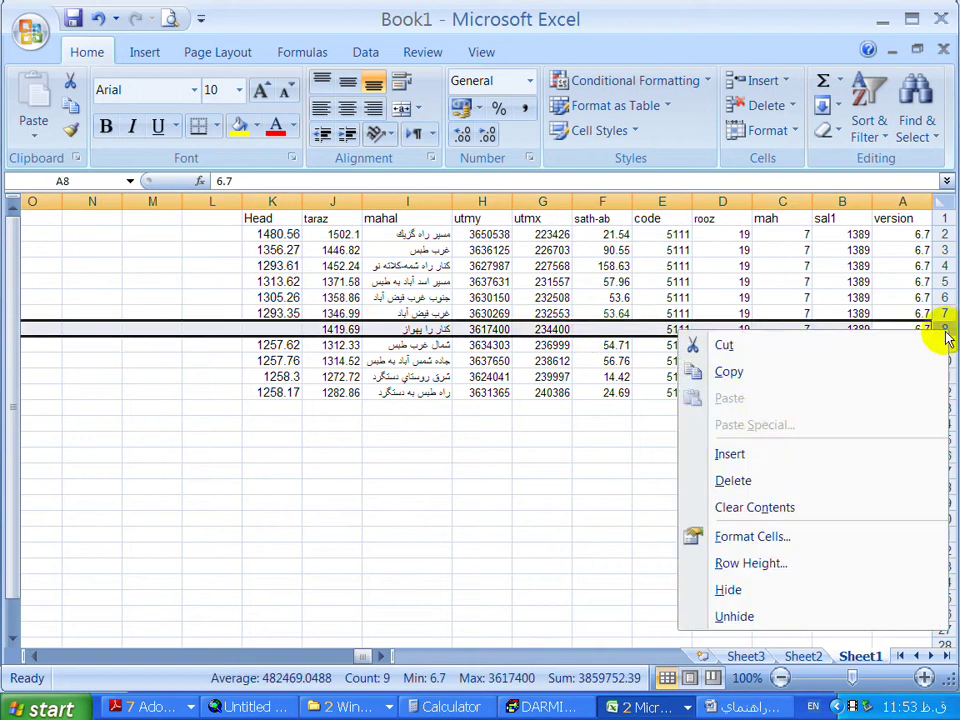
pyautogui.click(742, 481)
pyautogui.click(587, 360)
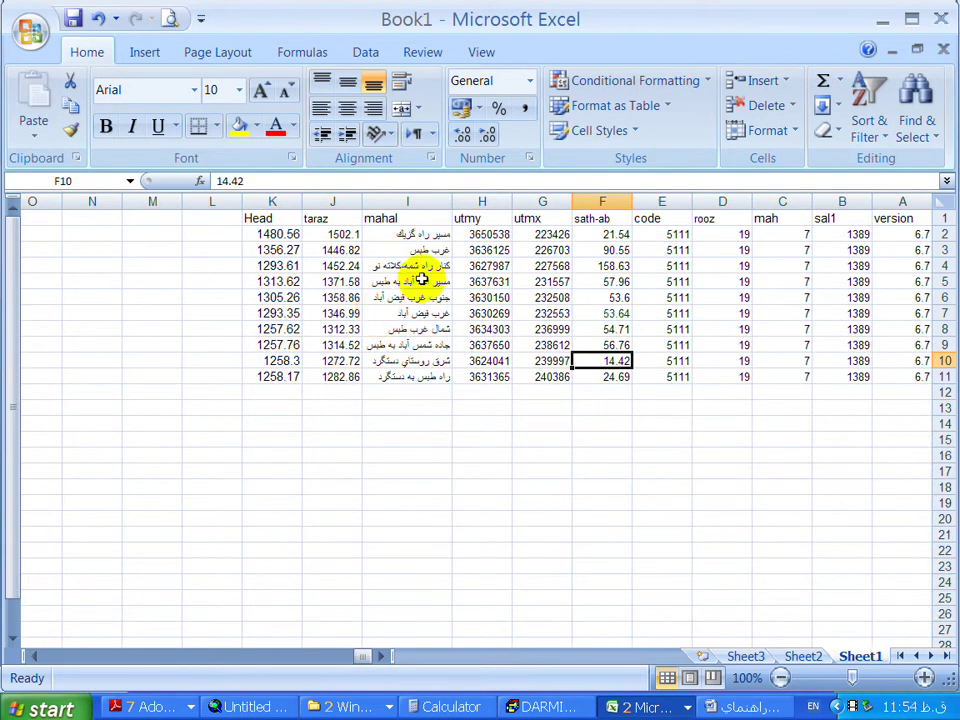
# - Delete the code column between rooz and sath-ab
pyautogui.click(664, 201)
pyautogui.rightClick(665, 206)
pyautogui.click(716, 356)
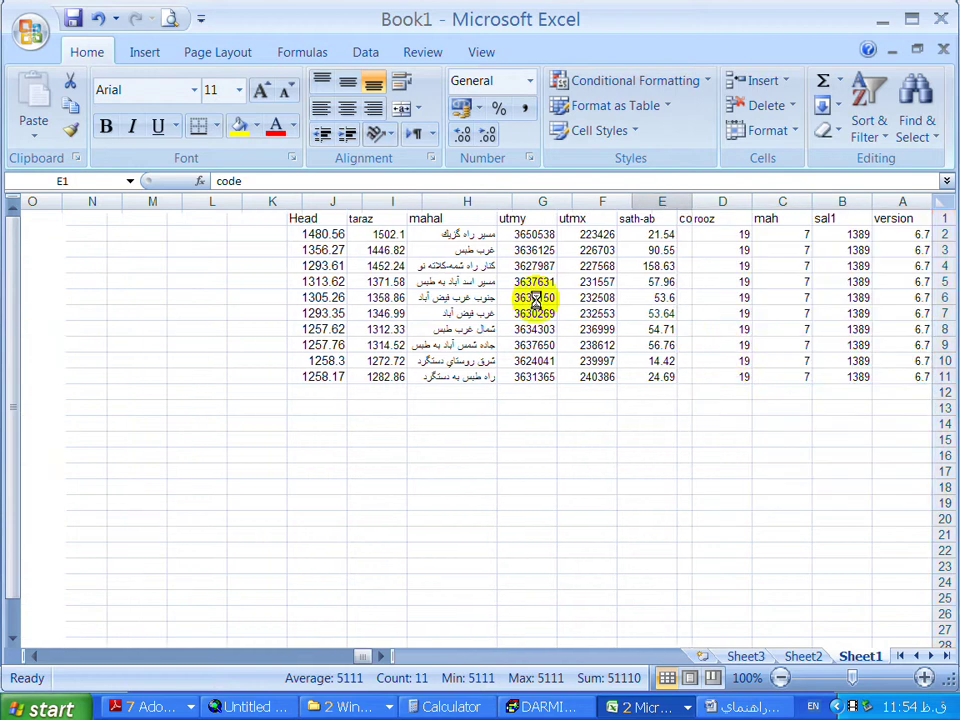
pyautogui.click(529, 296)
pyautogui.click(480, 266)
pyautogui.rightClick(467, 201)
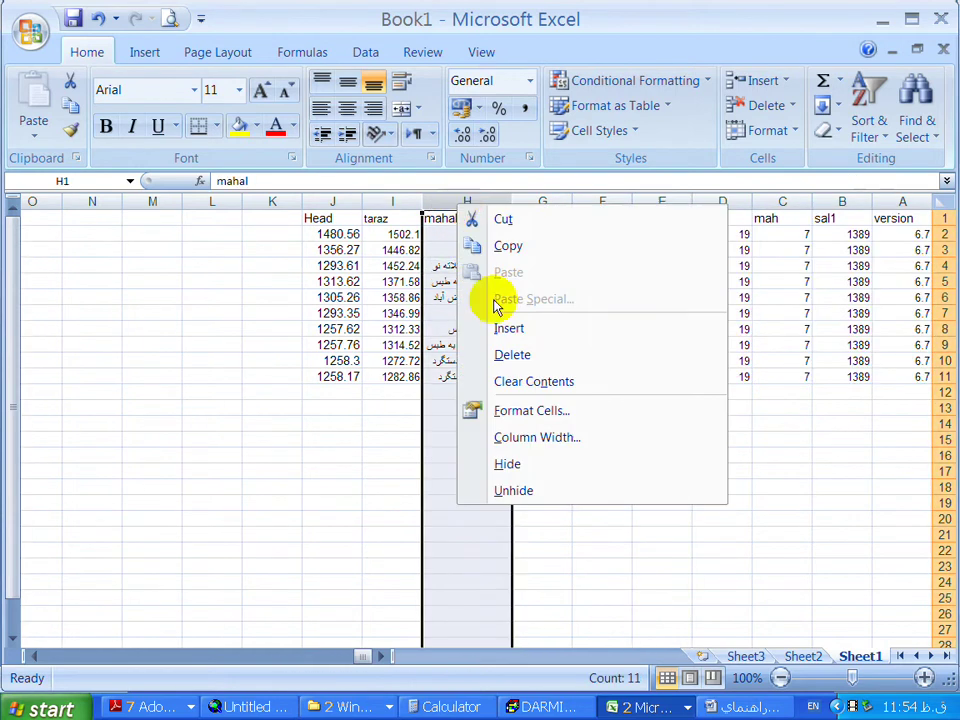
pyautogui.press('Escape')
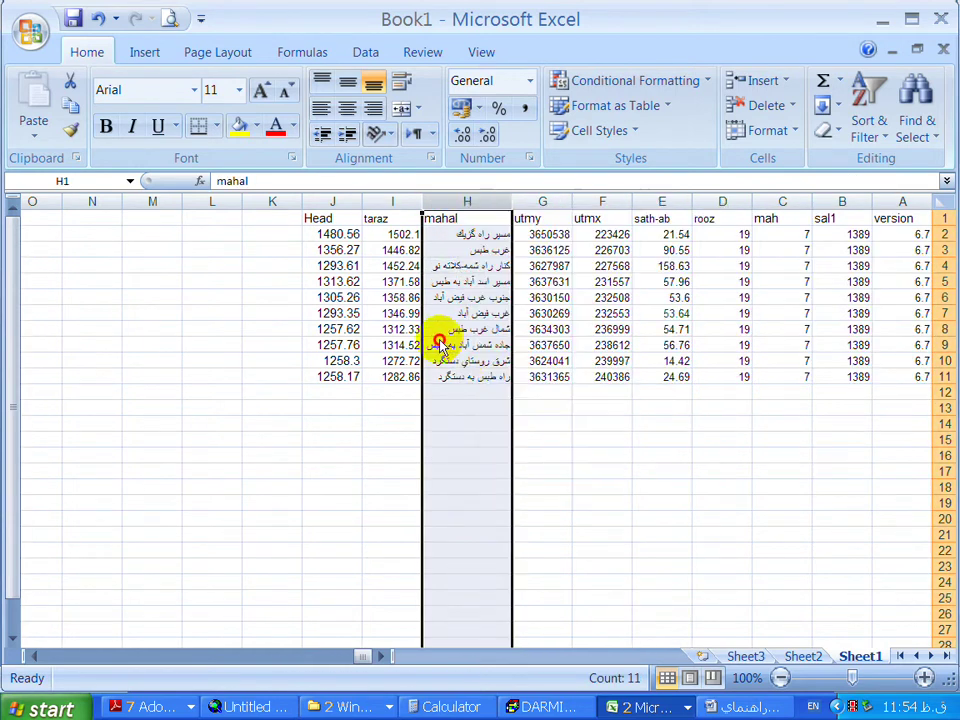
pyautogui.click(489, 409)
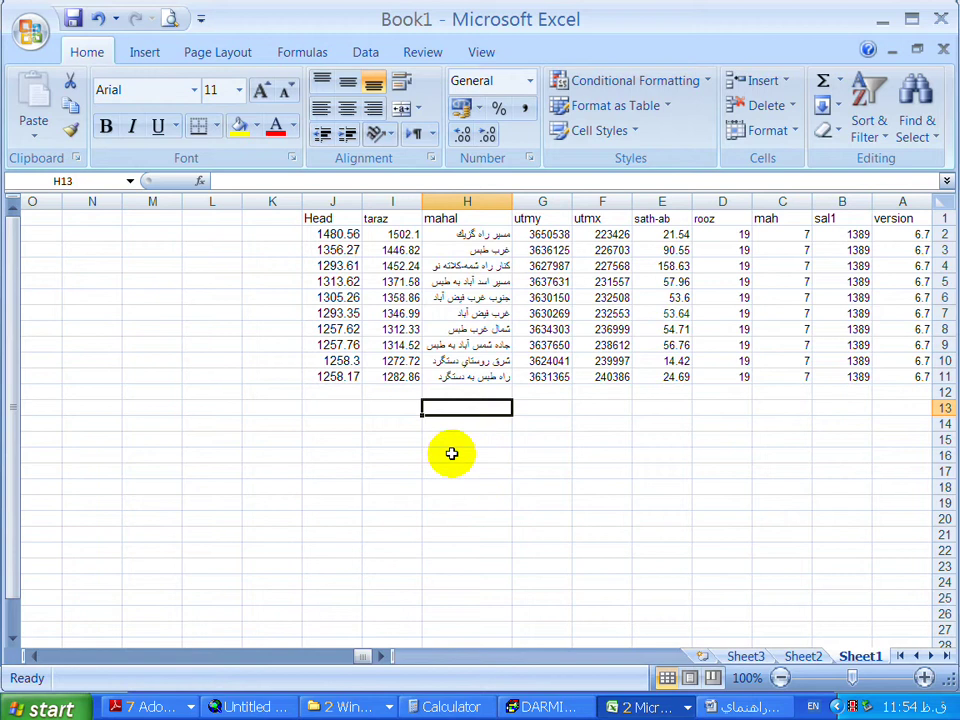
# - Save the workbook as piz1389.xls in Excel 97-2003 format in the Modeling\Tabasmasina folder on drive J
pyautogui.hotkey('ctrl', 's')
pyautogui.click(461, 264)
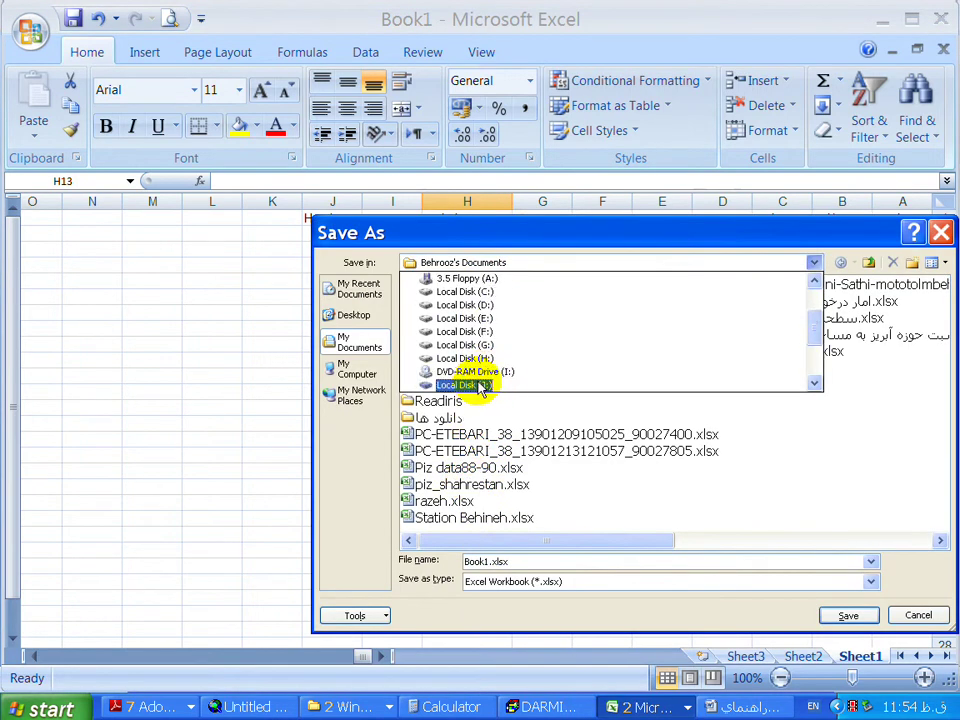
pyautogui.click(478, 386)
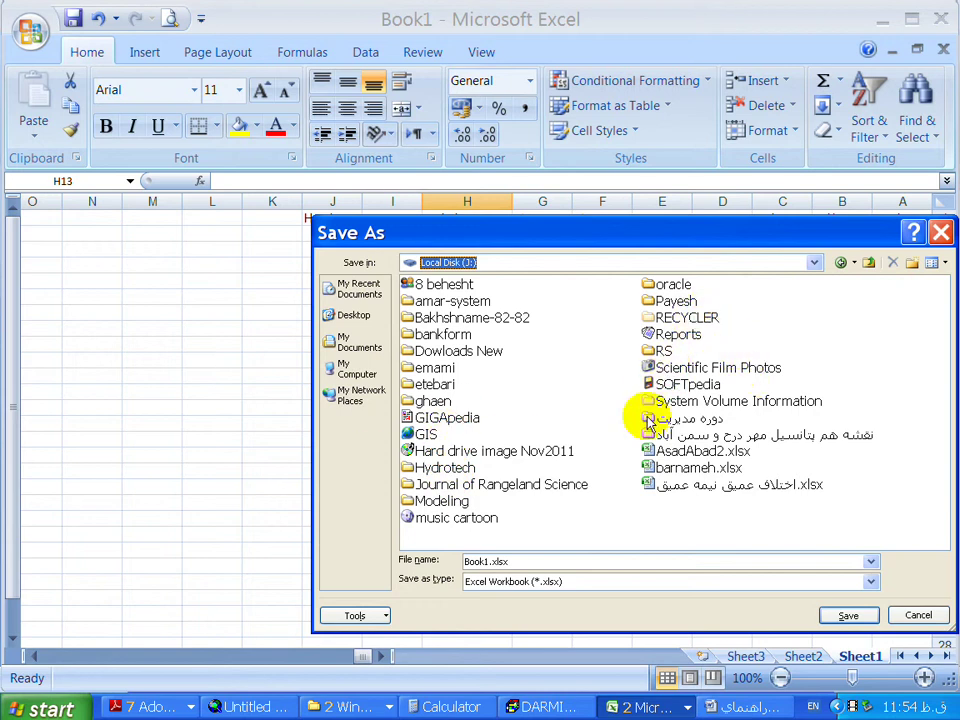
pyautogui.doubleClick(460, 502)
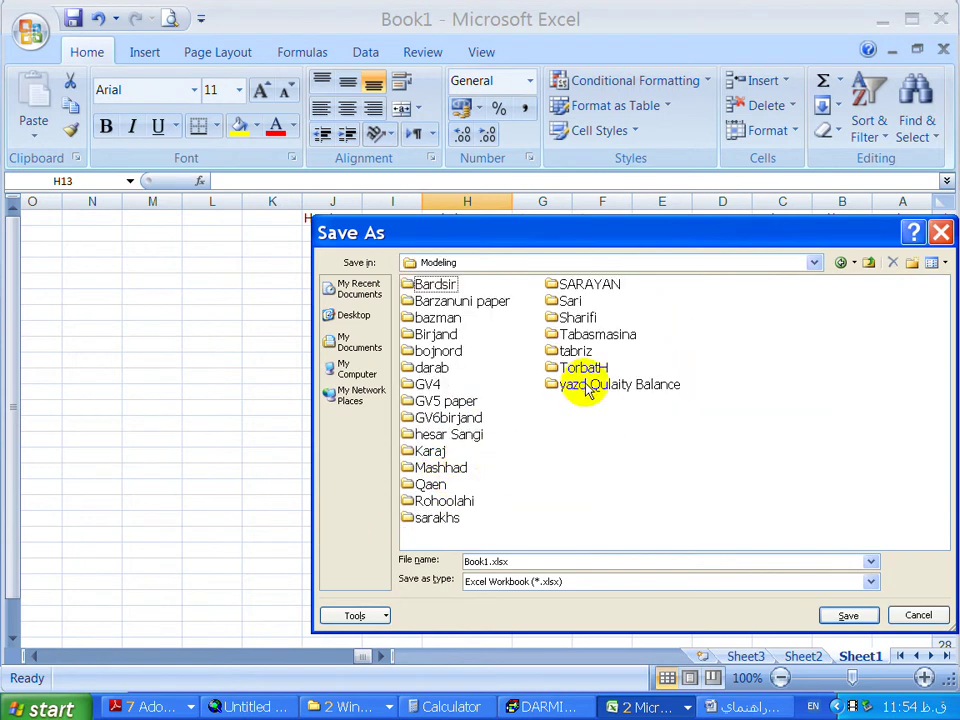
pyautogui.doubleClick(585, 336)
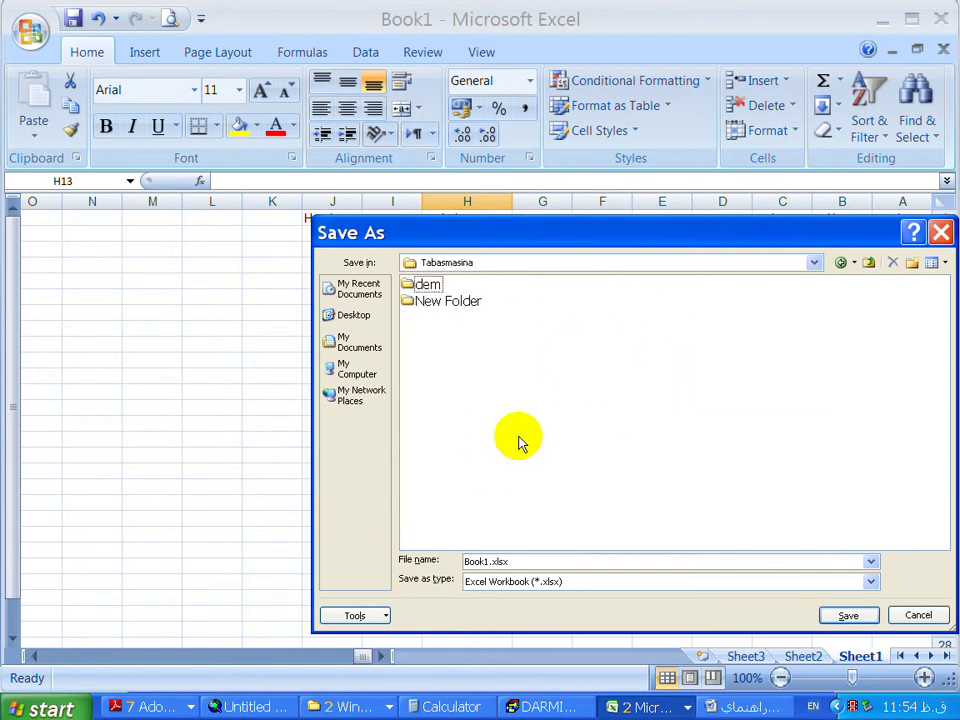
pyautogui.click(530, 580)
pyautogui.click(523, 633)
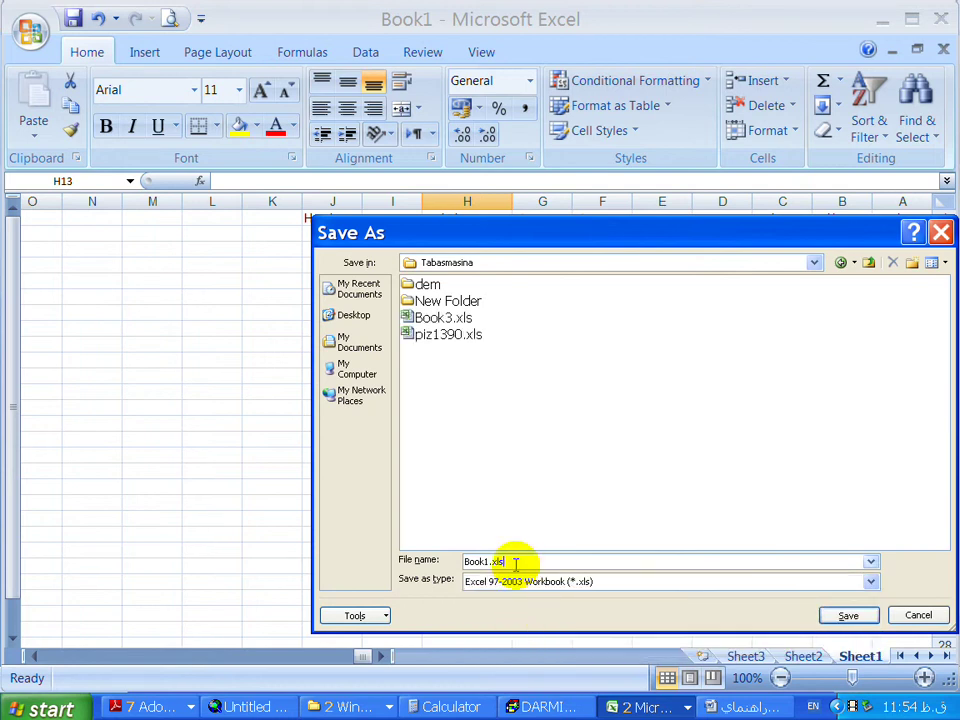
pyautogui.doubleClick(515, 563)
pyautogui.write('piz')
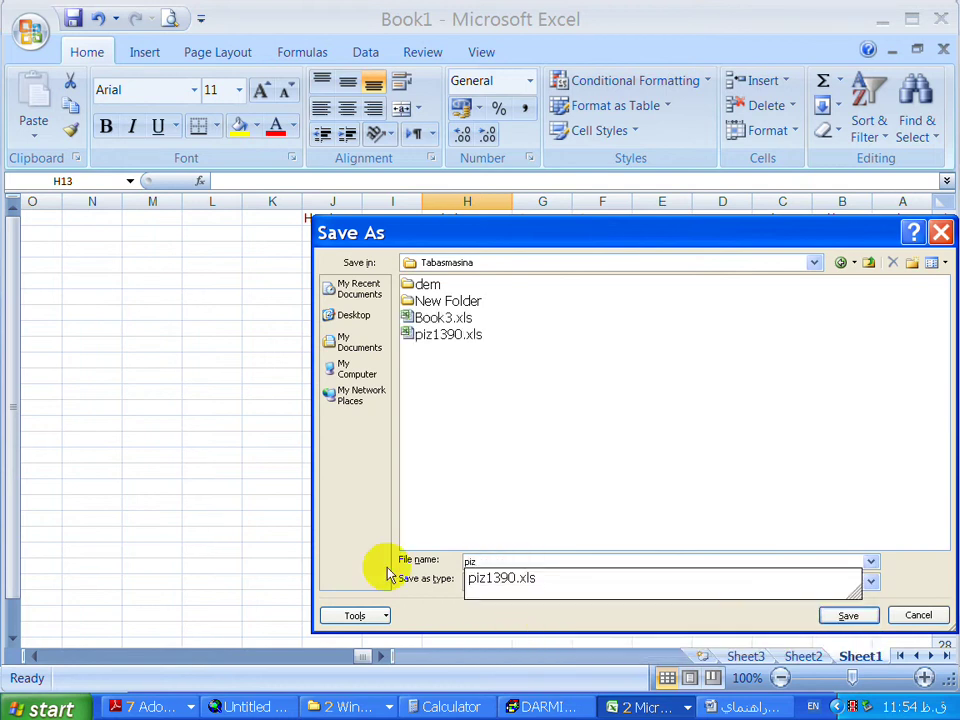
pyautogui.write('1389.xls')
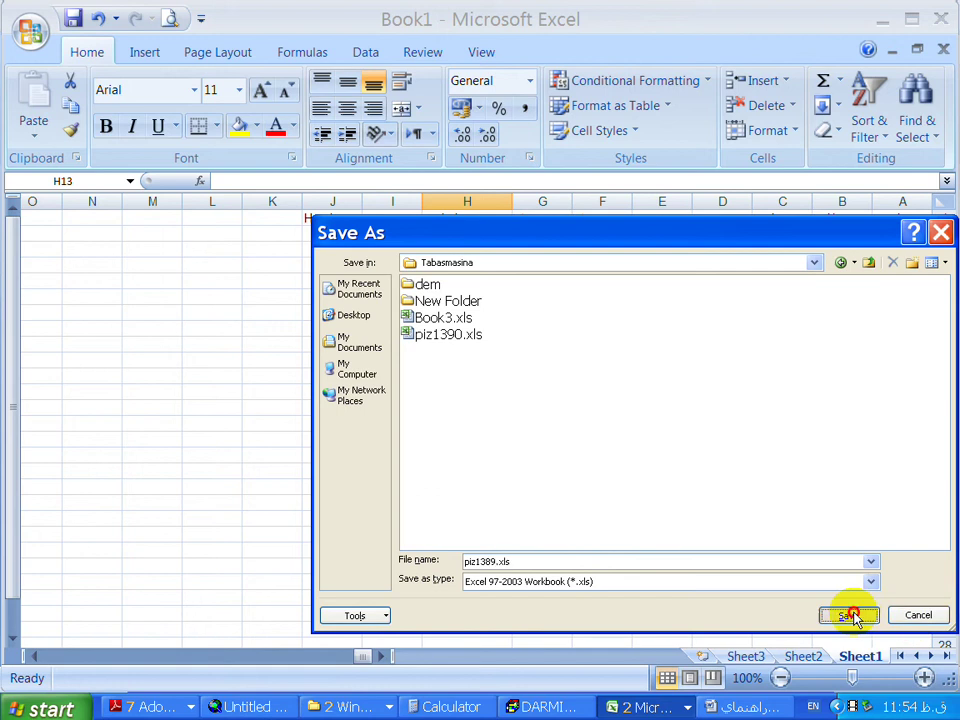
pyautogui.click(848, 615)
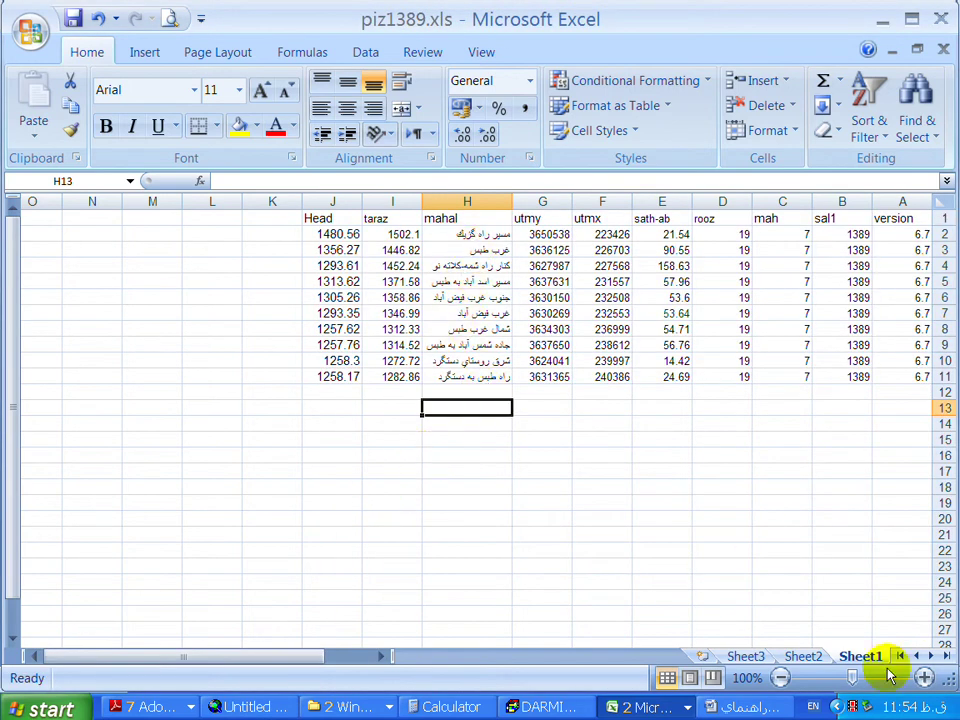
# - Create a copy of Sheet1 before the original within the workbook and compare the two sheets
pyautogui.rightClick(855, 658)
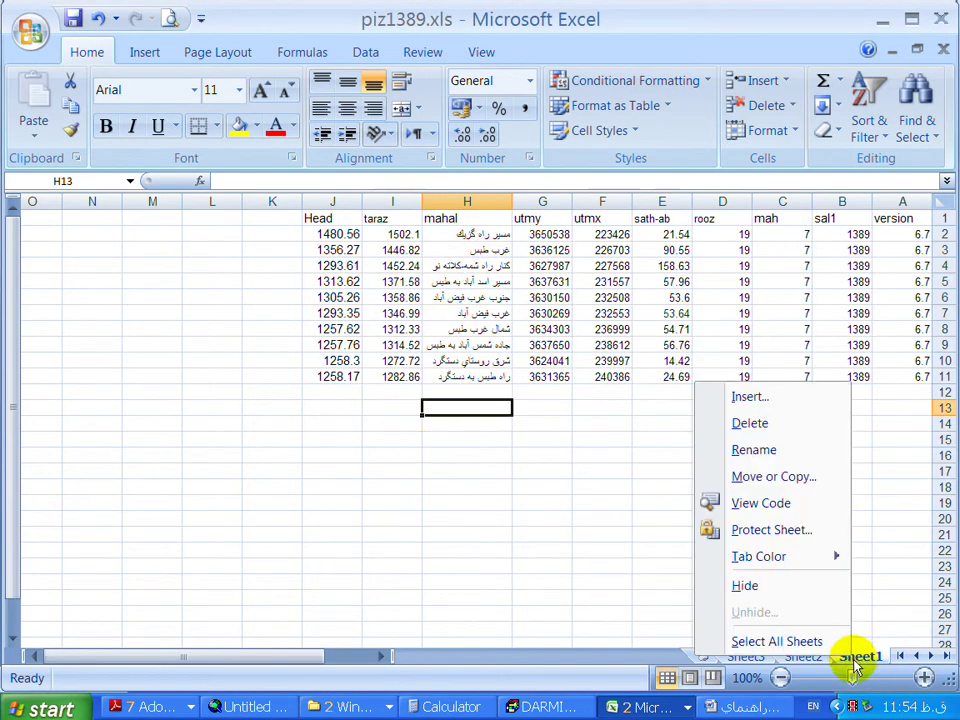
pyautogui.click(752, 478)
pyautogui.click(660, 541)
pyautogui.click(756, 562)
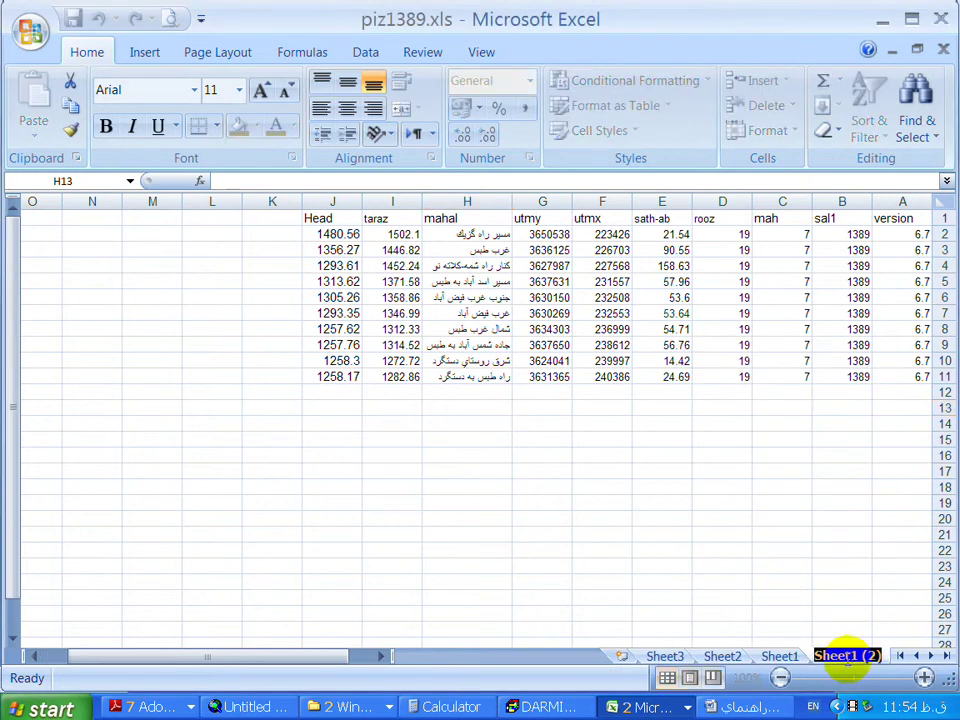
pyautogui.click(850, 582)
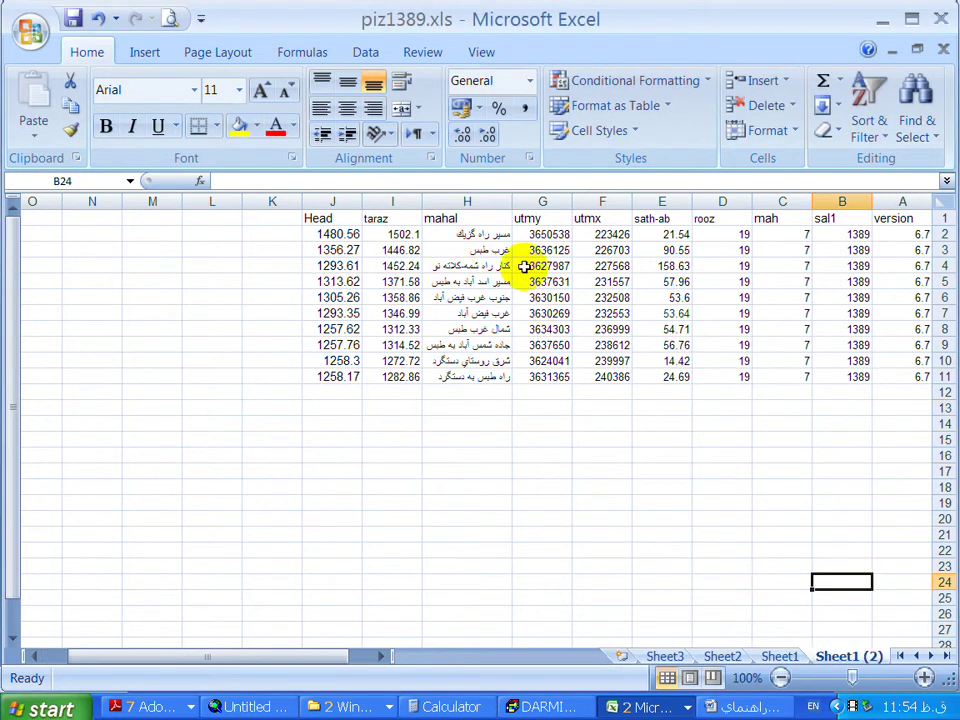
pyautogui.click(779, 657)
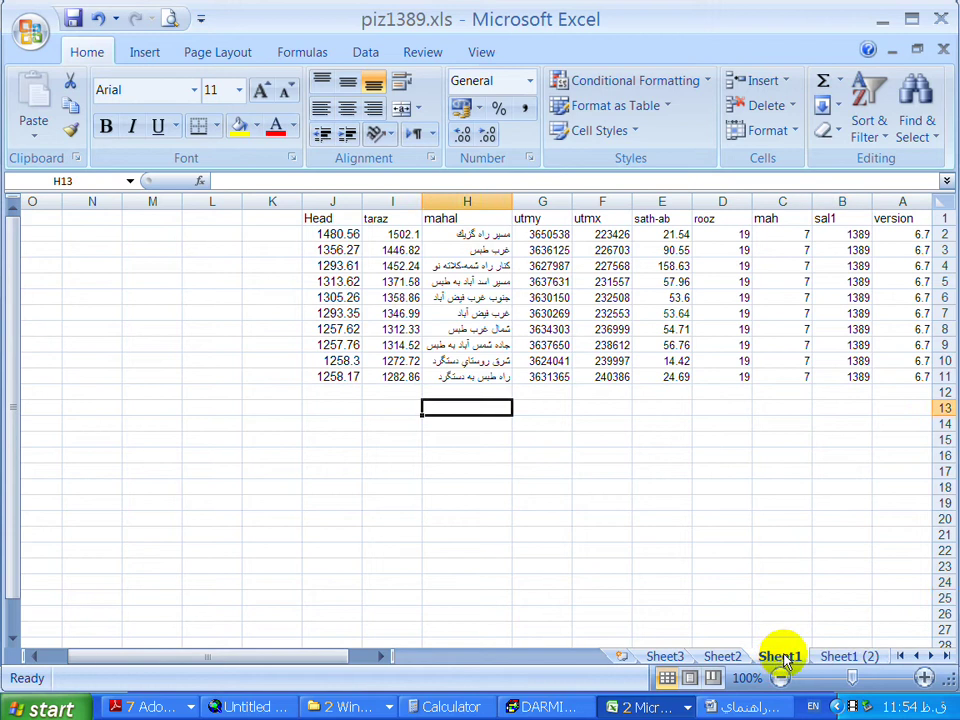
pyautogui.click(840, 657)
# - Delete the mahal, rooz, mah, sal1 and version columns from the copied sheet
pyautogui.rightClick(474, 203)
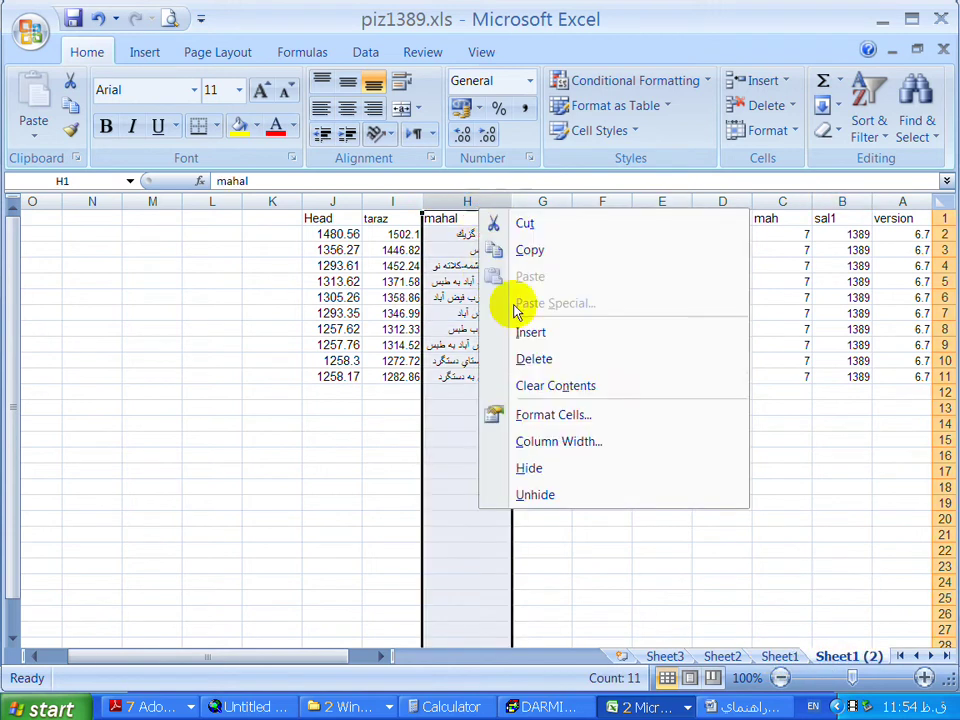
pyautogui.click(537, 360)
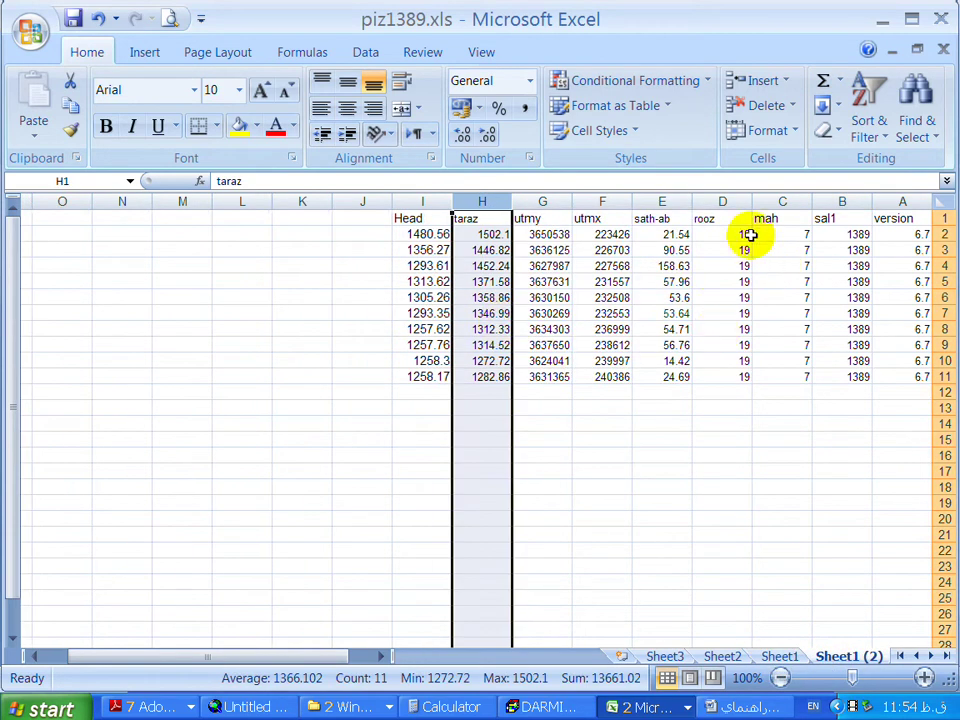
pyautogui.moveTo(722, 203); pyautogui.dragTo(902, 203)
pyautogui.rightClick(902, 204)
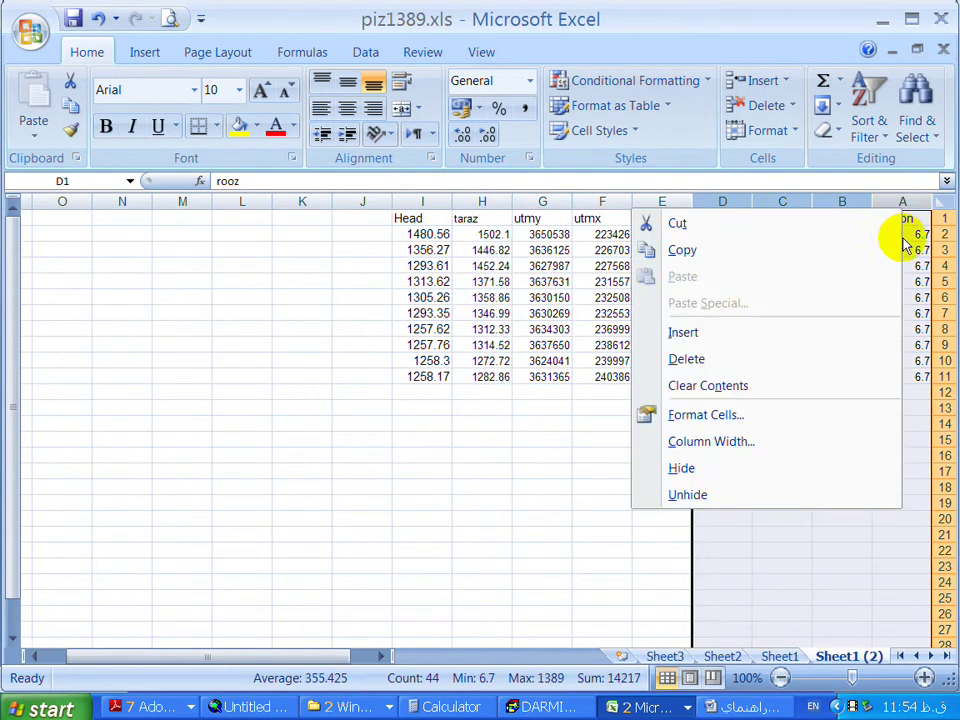
pyautogui.click(761, 358)
pyautogui.click(891, 265)
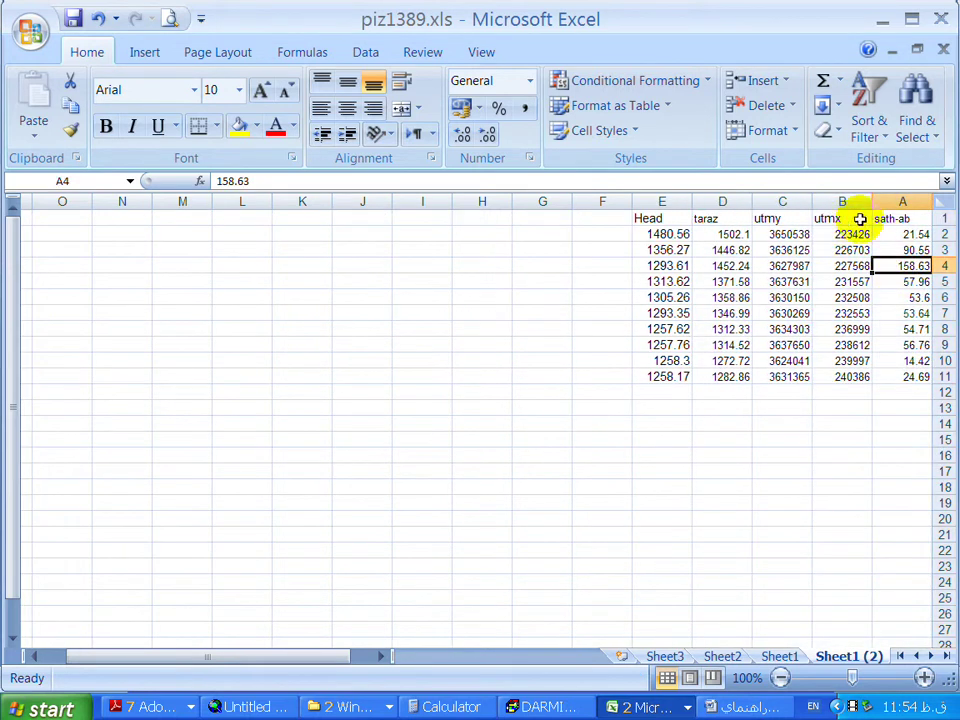
# - Insert a column before sath-ab and fill it with sequential numbers 1 to 10 for the data rows
pyautogui.rightClick(893, 203)
pyautogui.click(780, 332)
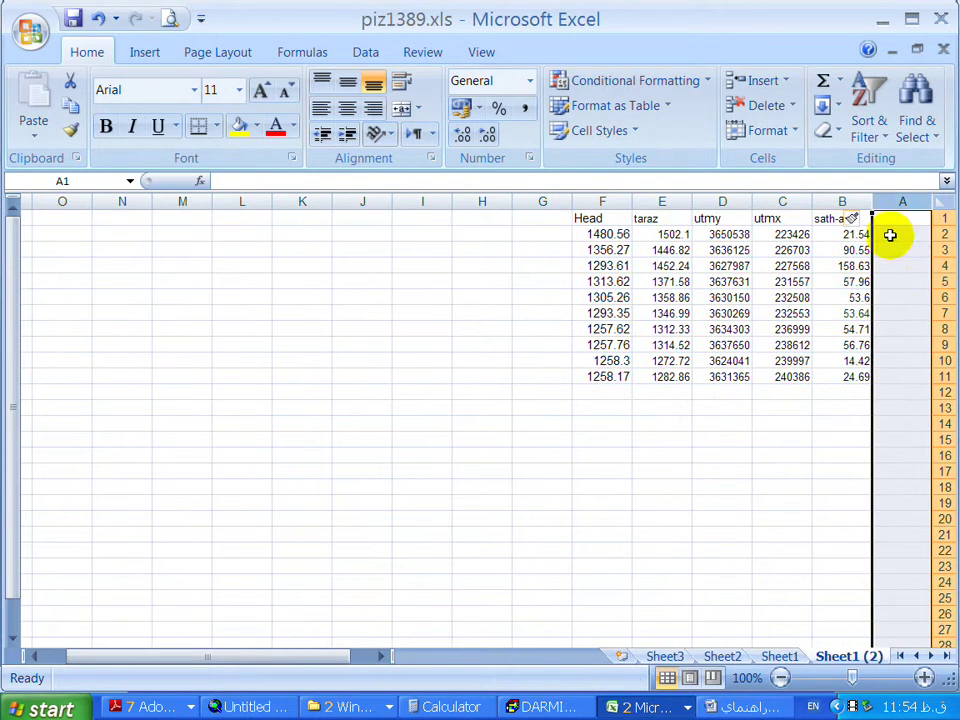
pyautogui.click(889, 236)
pyautogui.write('1')
pyautogui.press('Return')
pyautogui.write('2')
pyautogui.press('Return')
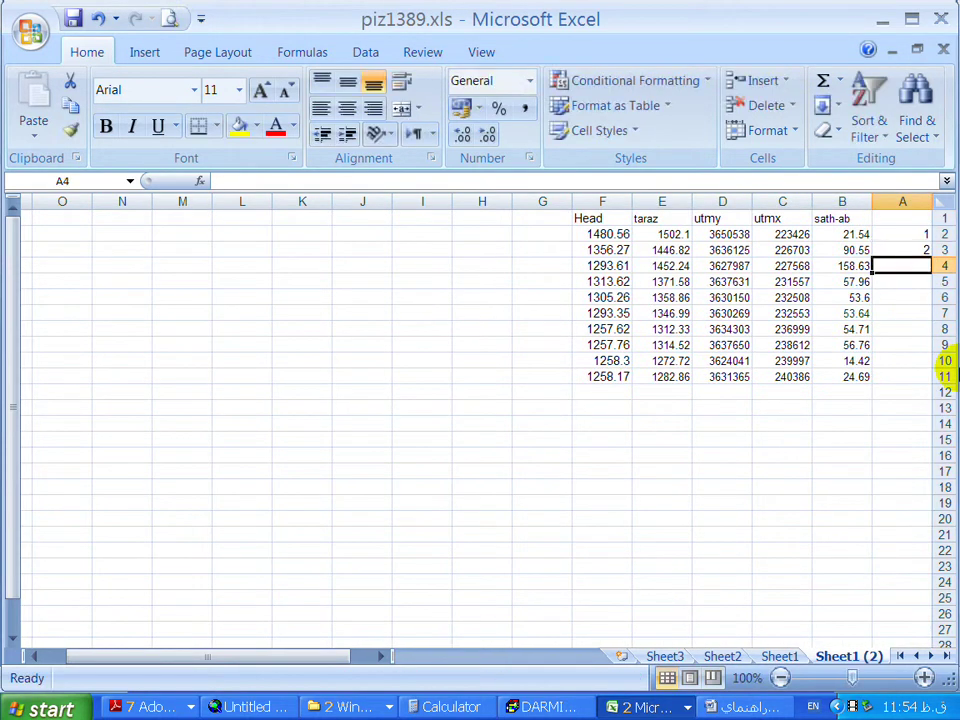
pyautogui.write('3')
pyautogui.press('Return')
pyautogui.moveTo(911, 238); pyautogui.dragTo(908, 279)
pyautogui.doubleClick(930, 273)
pyautogui.click(889, 307)
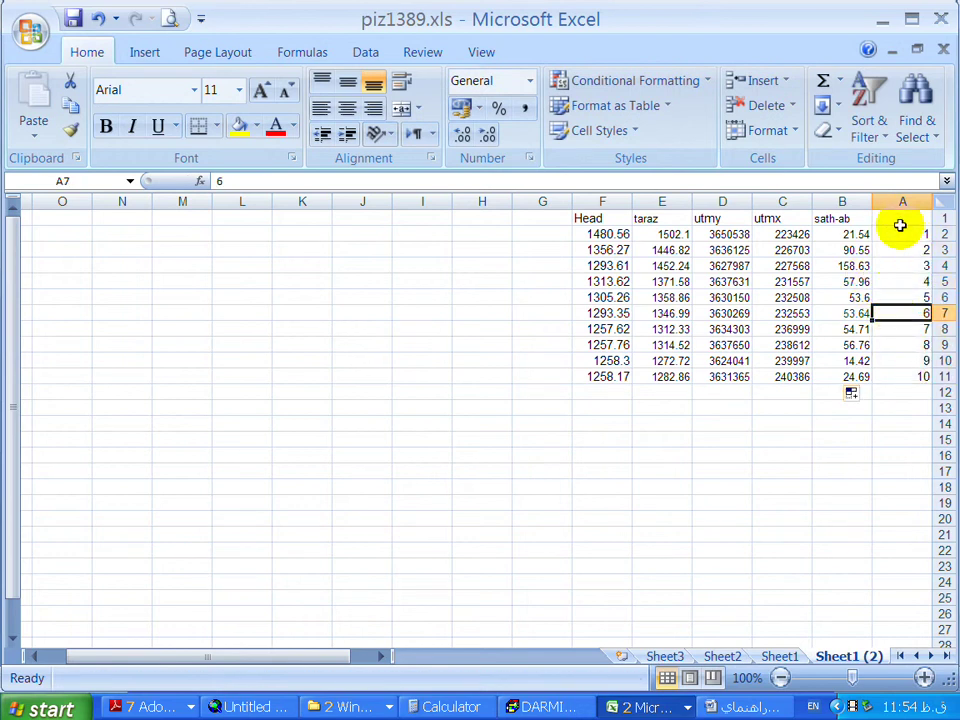
# - Label the numbering column id and rename the utmx and utmy headers to X and Y
pyautogui.write('id')
pyautogui.click(853, 238)
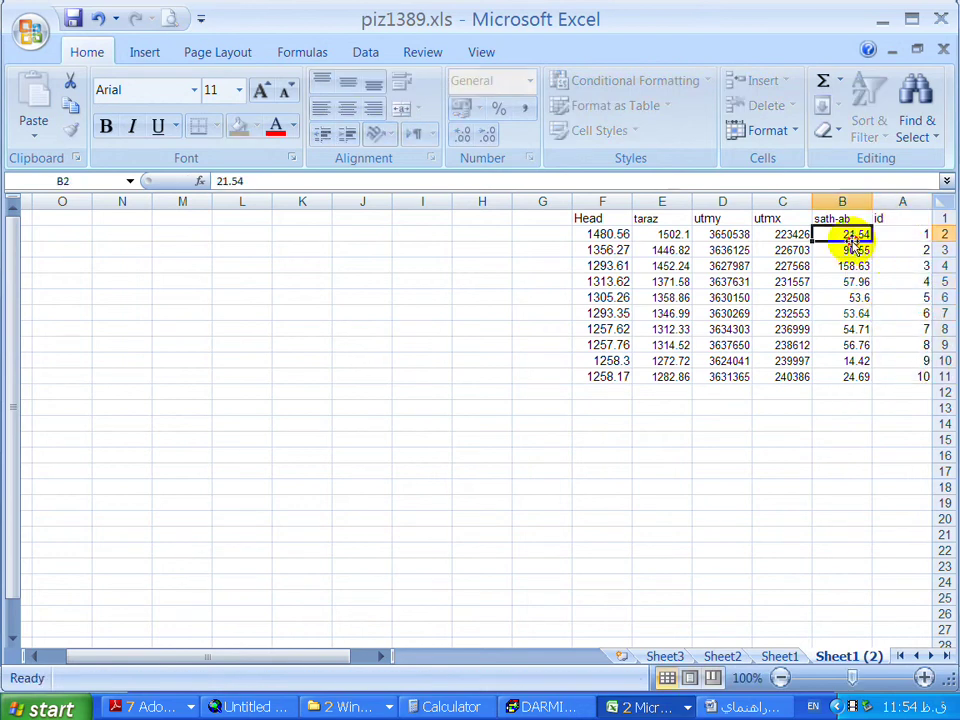
pyautogui.click(763, 217)
pyautogui.write('x')
pyautogui.click(721, 218)
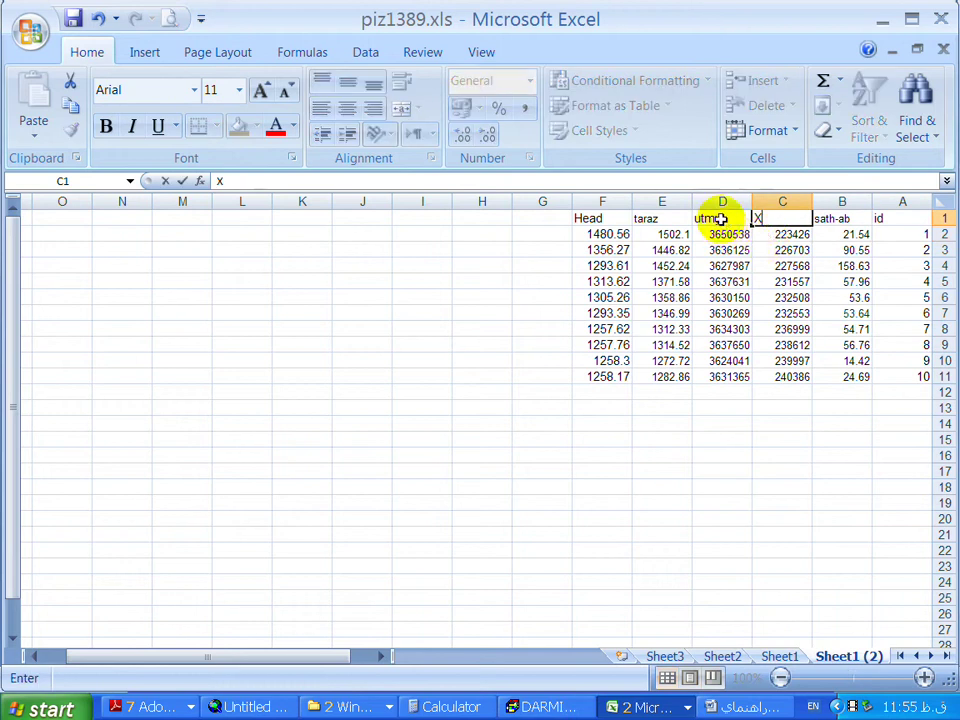
pyautogui.write('y')
pyautogui.click(722, 249)
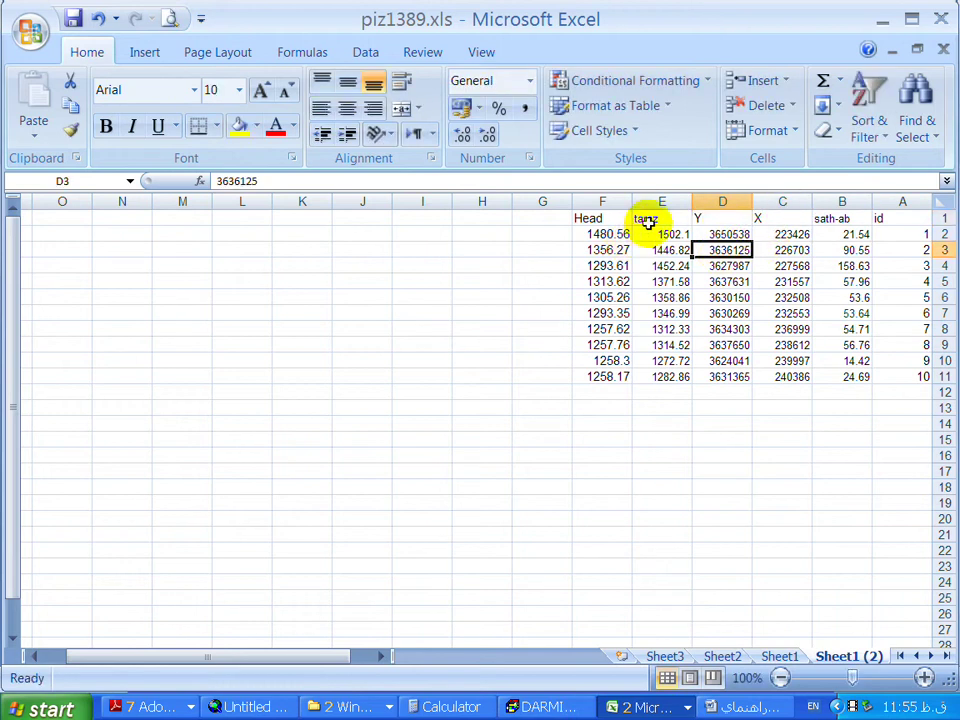
pyautogui.click(643, 217)
pyautogui.click(597, 218)
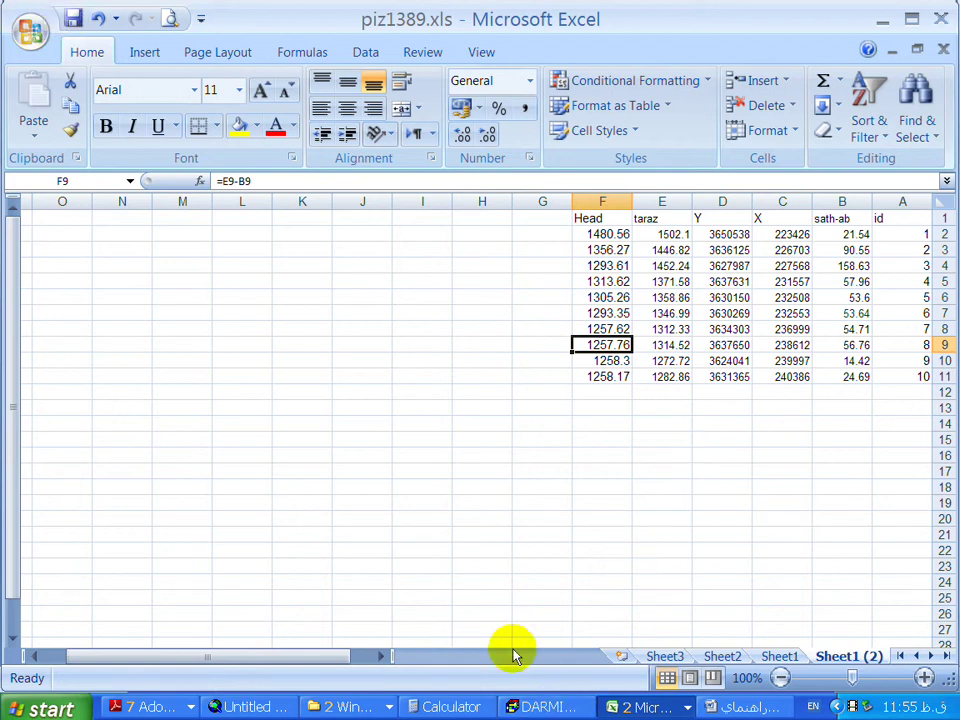
# - Switch to Processing Modflow and leave the Initial & Prescribed Hydraulic Heads editor, saving the changes
pyautogui.click(545, 707)
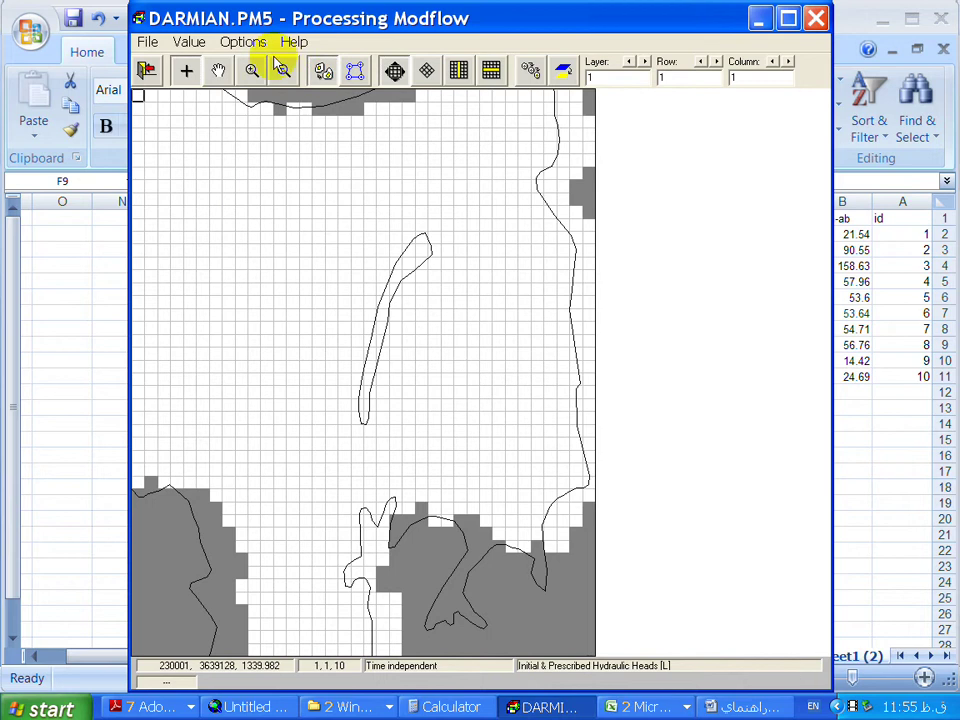
pyautogui.click(184, 44)
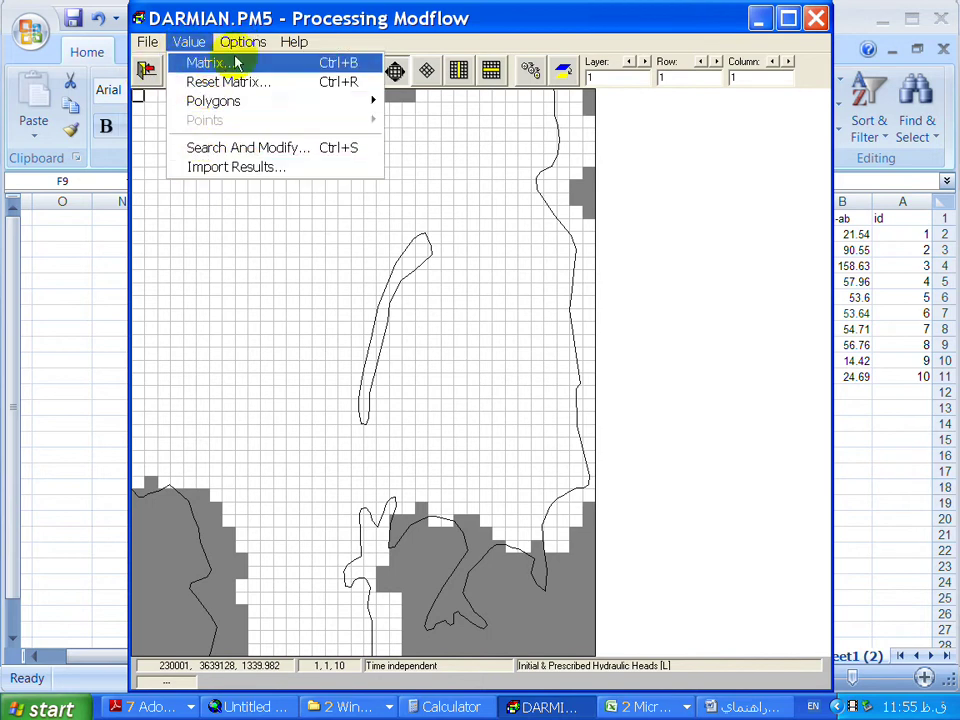
pyautogui.moveTo(243, 42)
pyautogui.moveTo(145, 42)
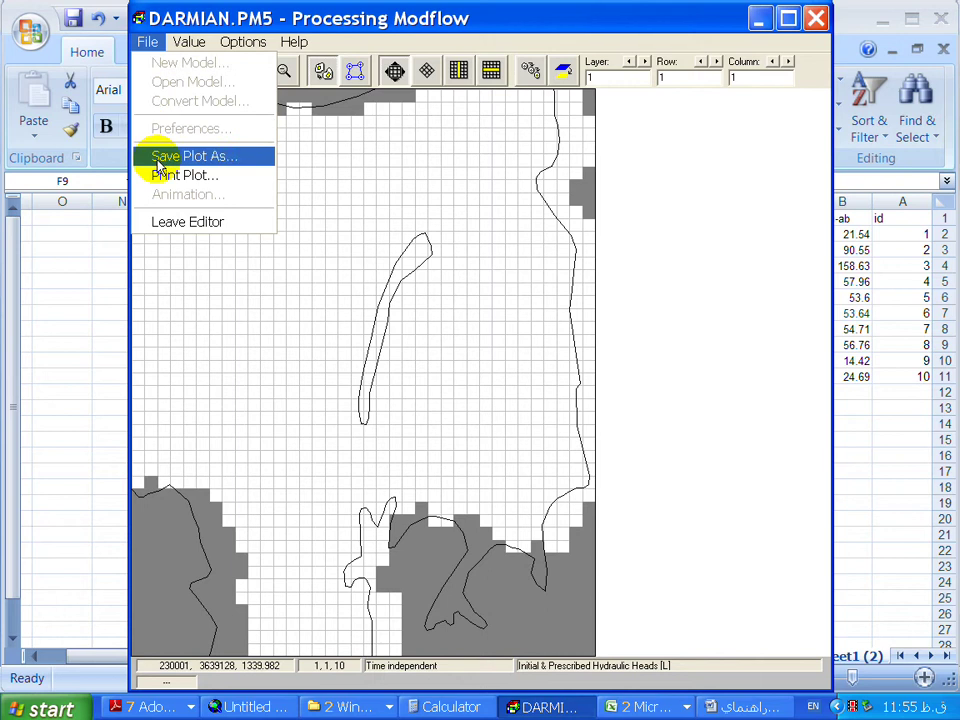
pyautogui.click(175, 222)
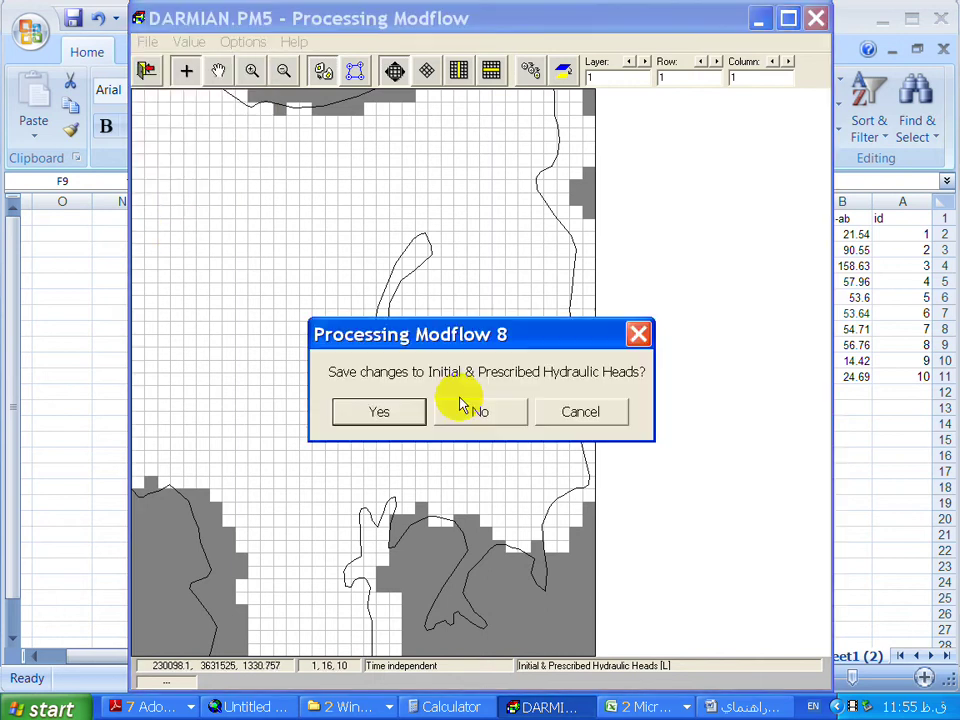
pyautogui.click(405, 418)
# - Open the Field Interpolator (PMDIS) and choose Kriging as the gridding method
pyautogui.click(368, 43)
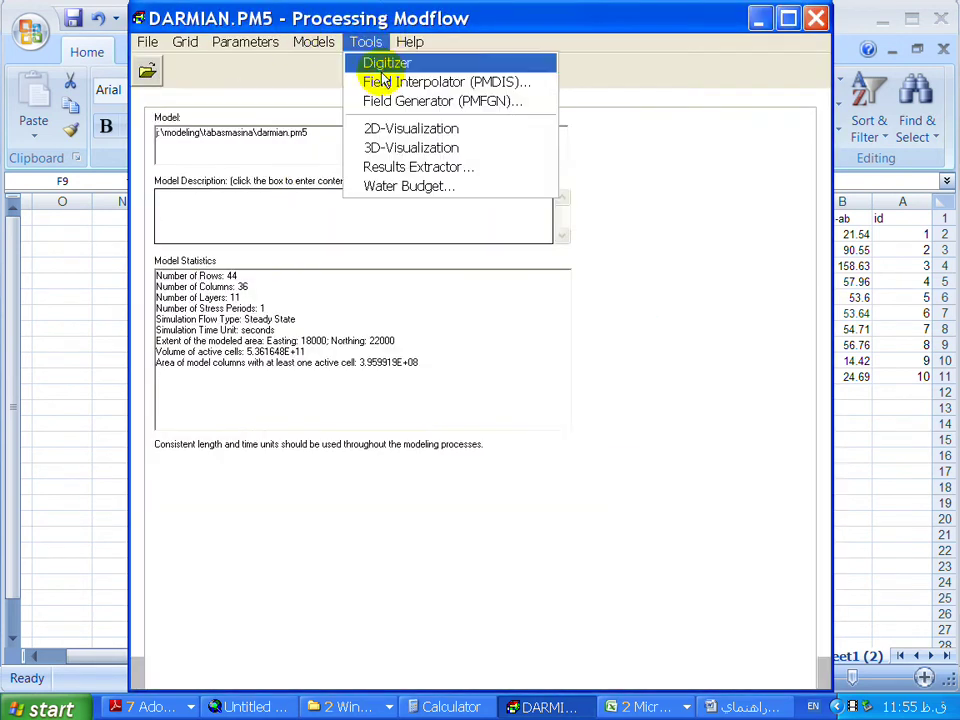
pyautogui.click(436, 84)
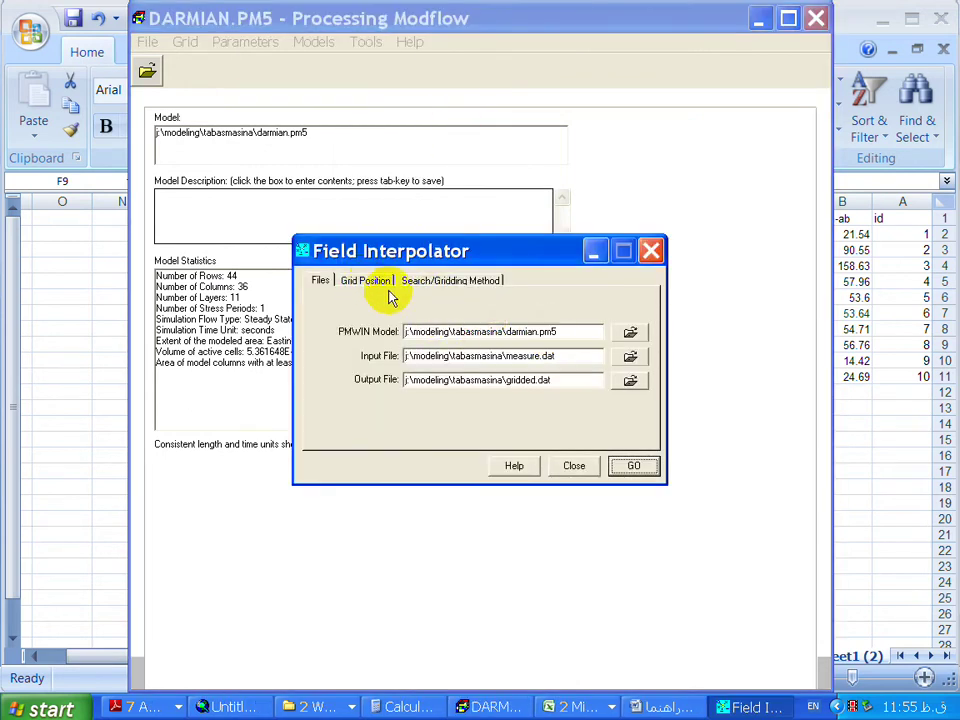
pyautogui.click(420, 285)
pyautogui.click(551, 399)
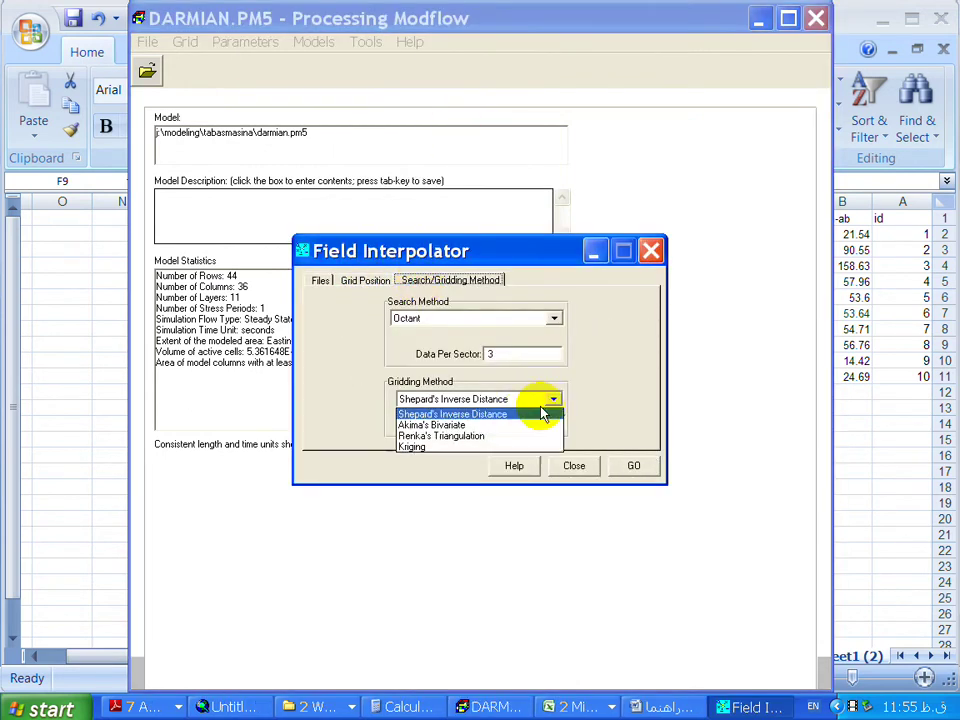
pyautogui.click(446, 452)
# - Check the Field Interpolator's grid position and its PMWIN model, input and output file paths
pyautogui.click(364, 281)
pyautogui.click(324, 281)
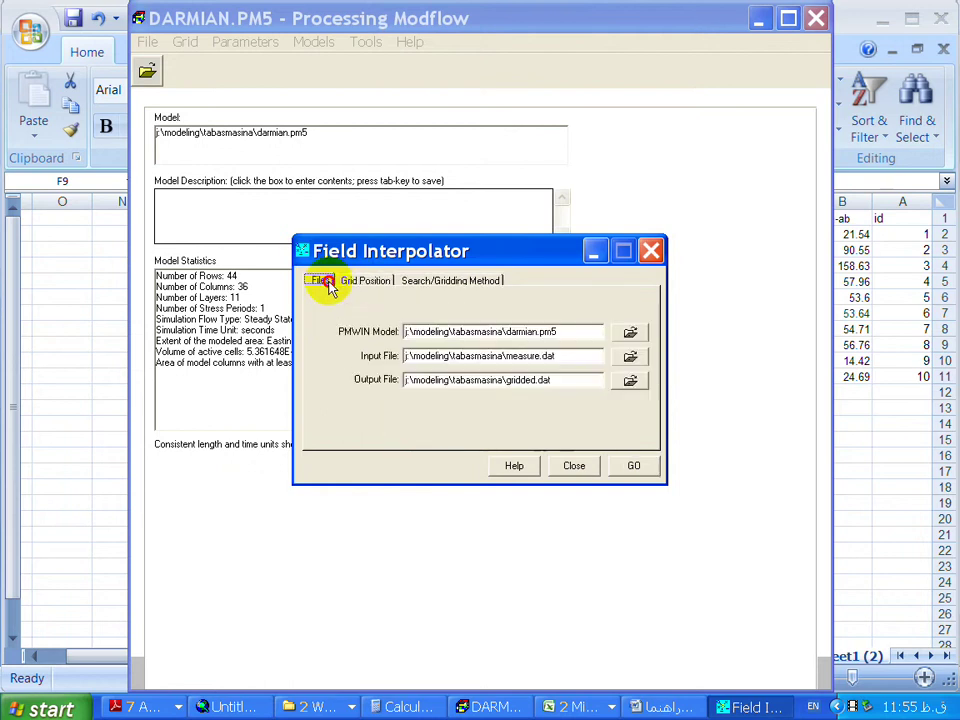
pyautogui.click(437, 331)
pyautogui.moveTo(586, 329); pyautogui.dragTo(457, 333)
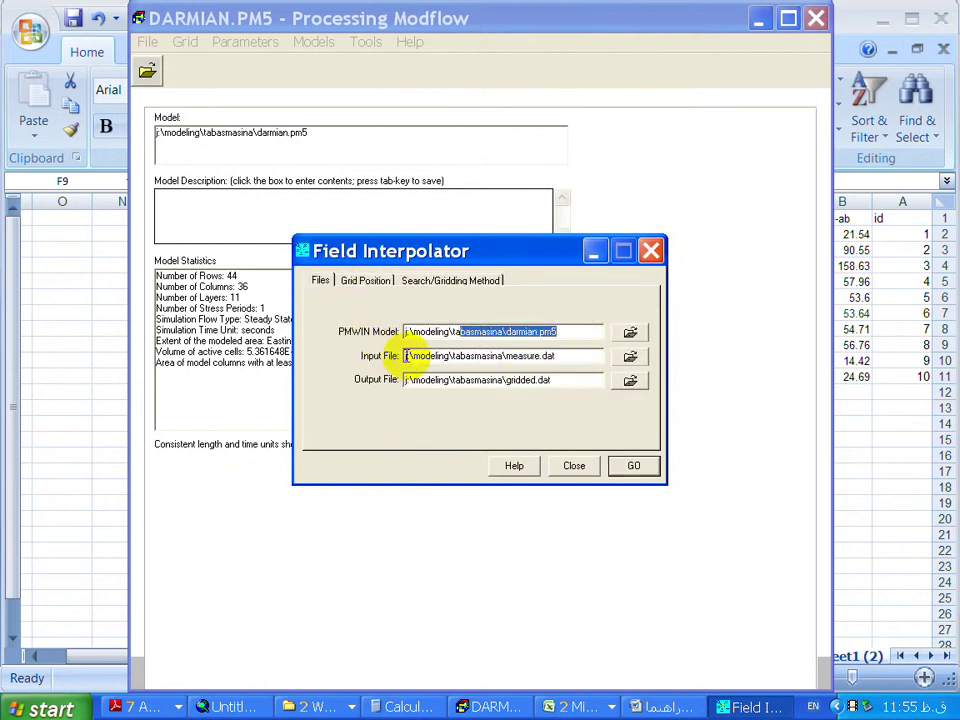
pyautogui.moveTo(408, 357); pyautogui.dragTo(574, 356)
pyautogui.moveTo(413, 378); pyautogui.dragTo(588, 381)
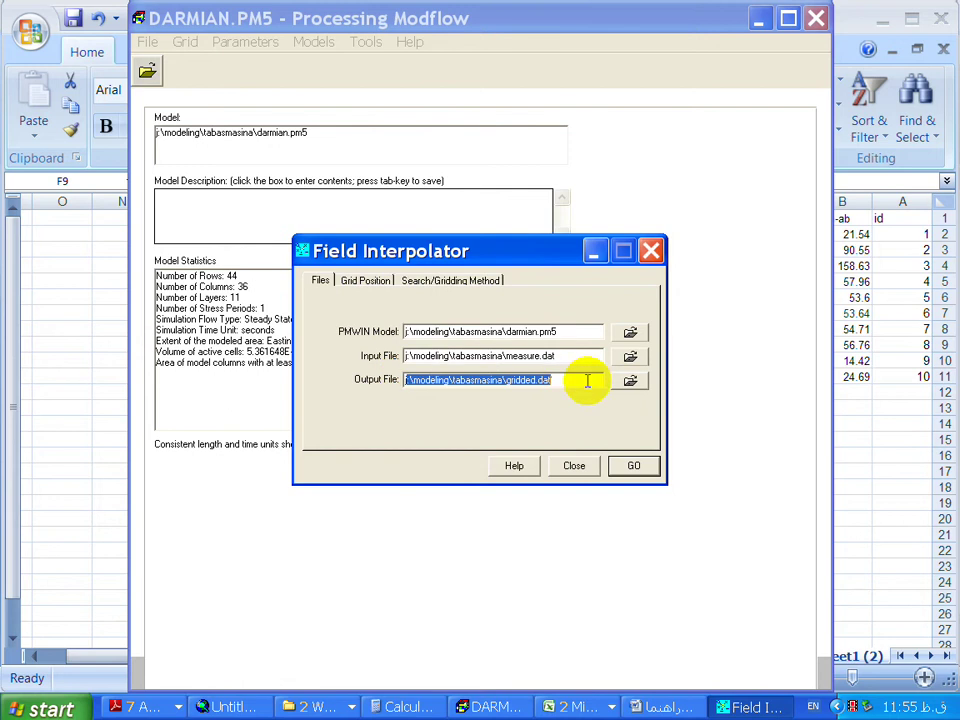
# - Switch to the piz1389.xls workbook in Excel and turn off the right-to-left direction of Sheet1 (2)
pyautogui.click(597, 706)
pyautogui.click(605, 660)
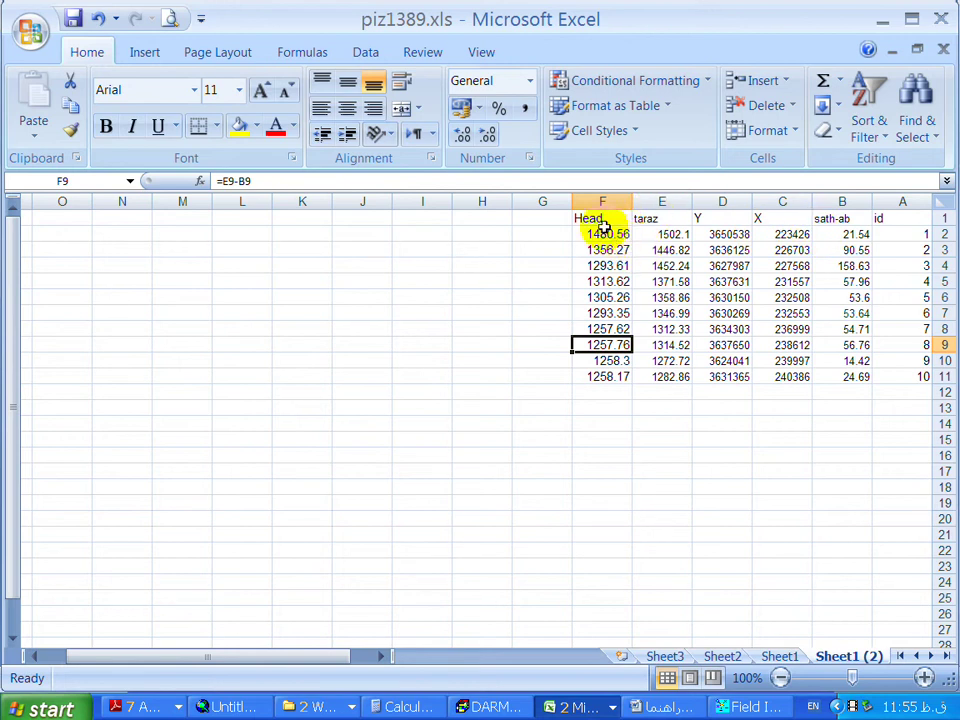
pyautogui.moveTo(605, 226); pyautogui.dragTo(890, 376)
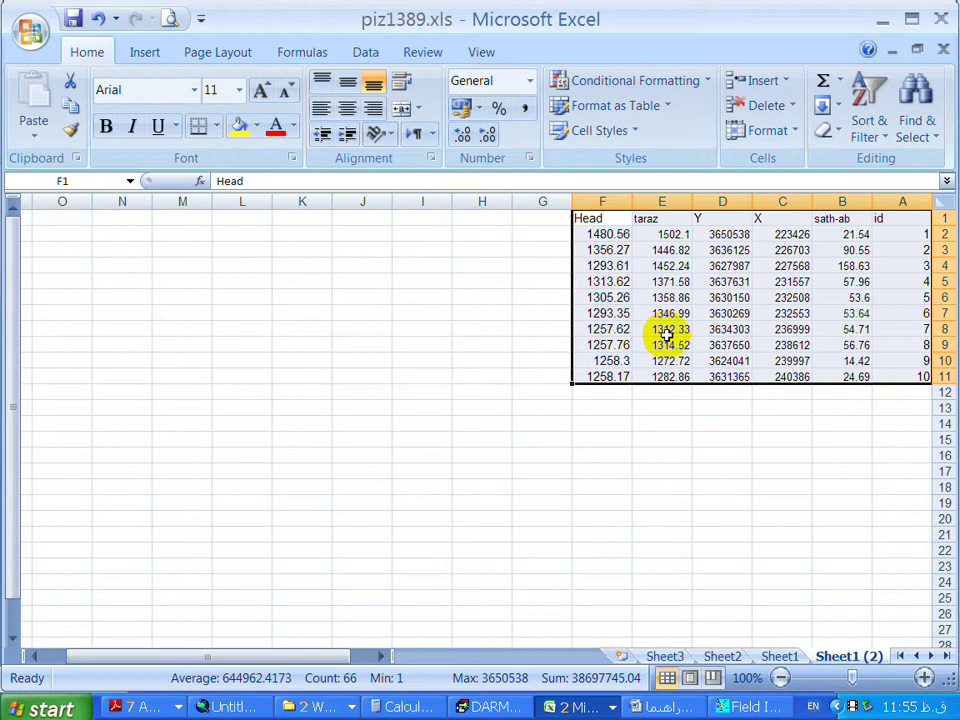
pyautogui.click(662, 297)
pyautogui.moveTo(608, 237); pyautogui.dragTo(915, 378)
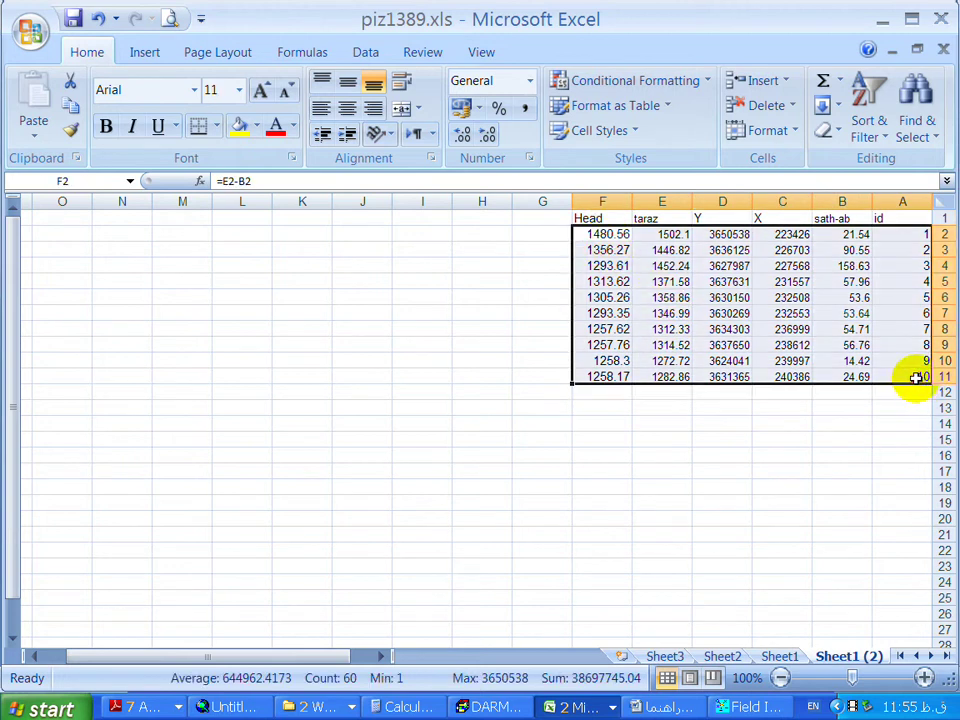
pyautogui.moveTo(606, 243); pyautogui.dragTo(775, 380)
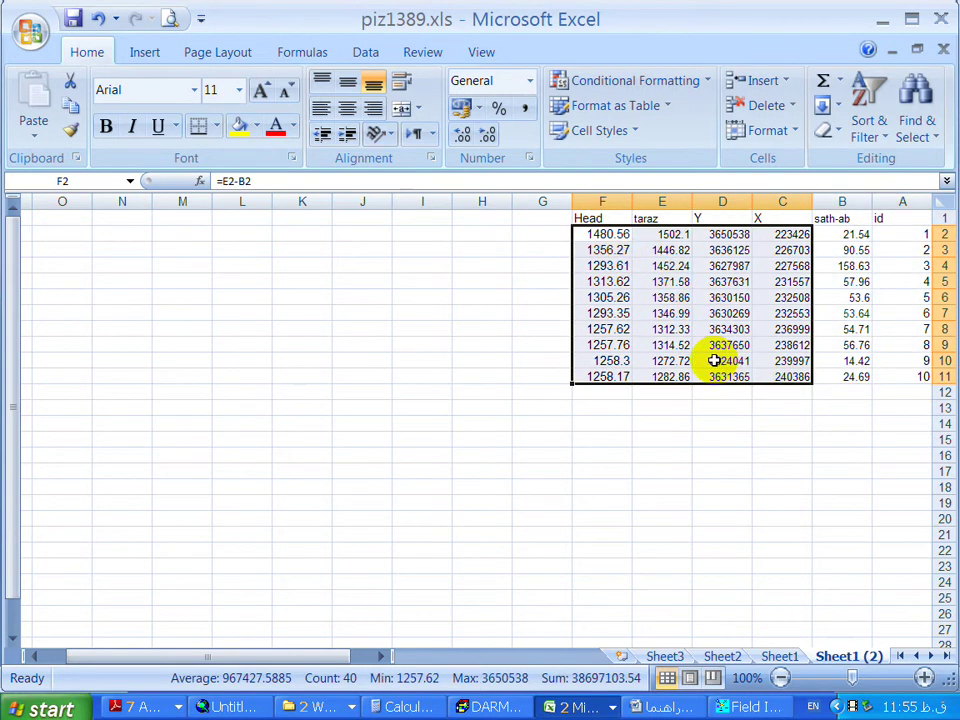
pyautogui.click(862, 115)
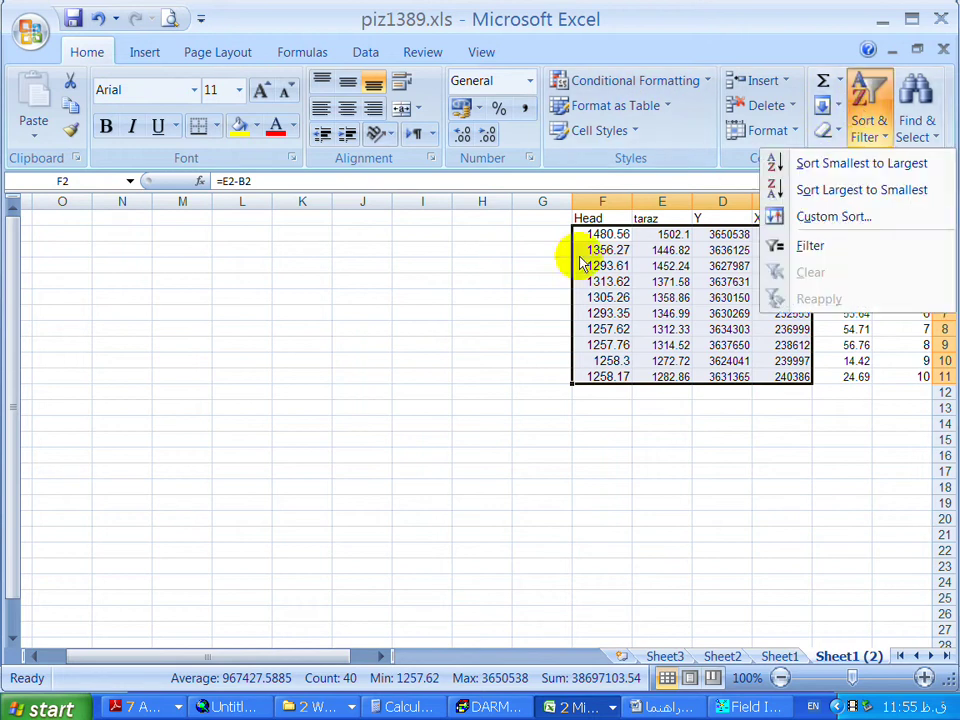
pyautogui.click(228, 56)
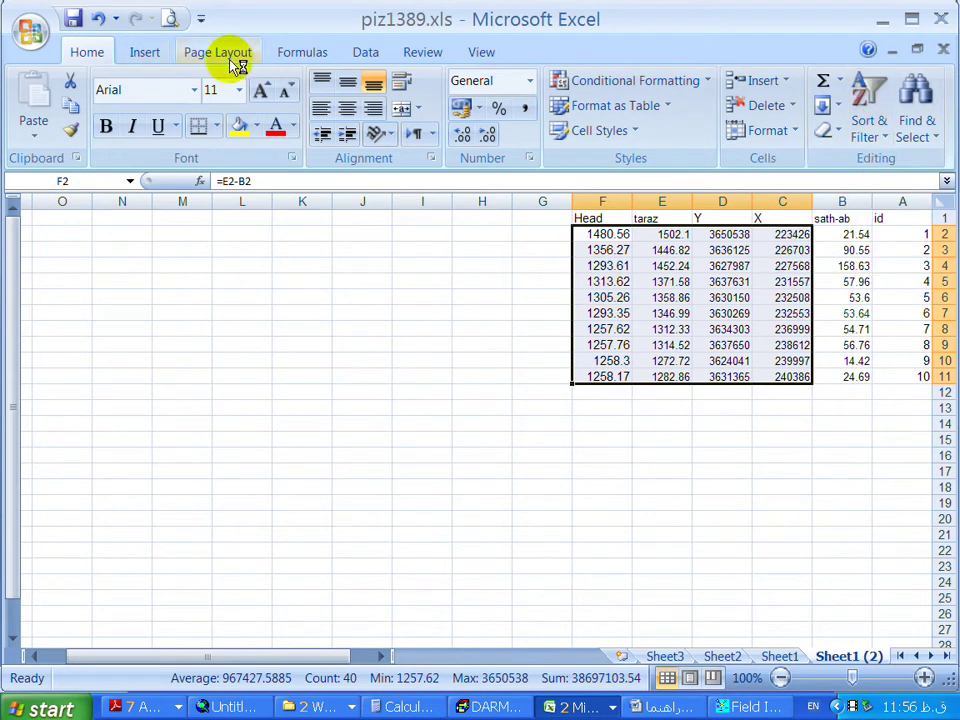
pyautogui.click(228, 56)
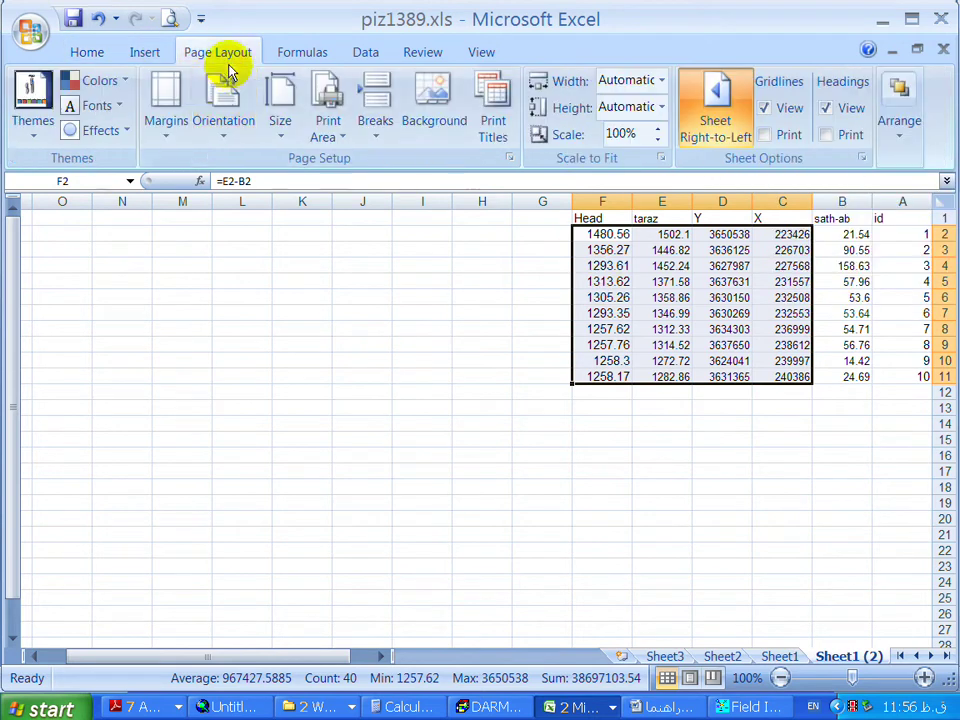
pyautogui.click(730, 110)
pyautogui.click(185, 297)
# - Insert a narrow column between X and Y and fill rows 2 to 11 with commas
pyautogui.moveTo(177, 234); pyautogui.dragTo(360, 372)
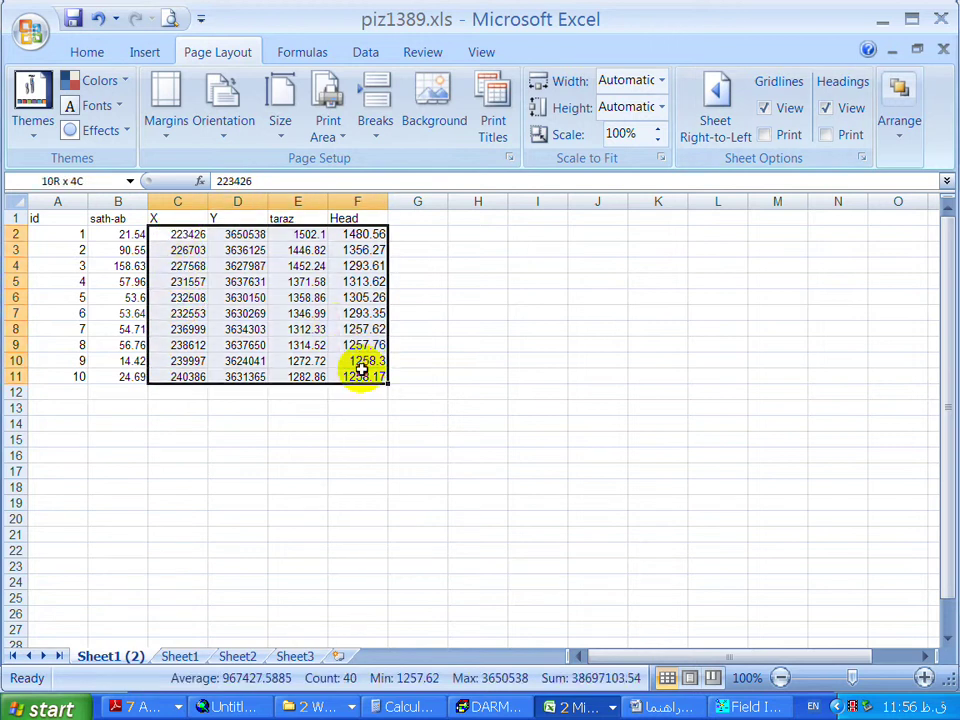
pyautogui.click(245, 282)
pyautogui.rightClick(220, 201)
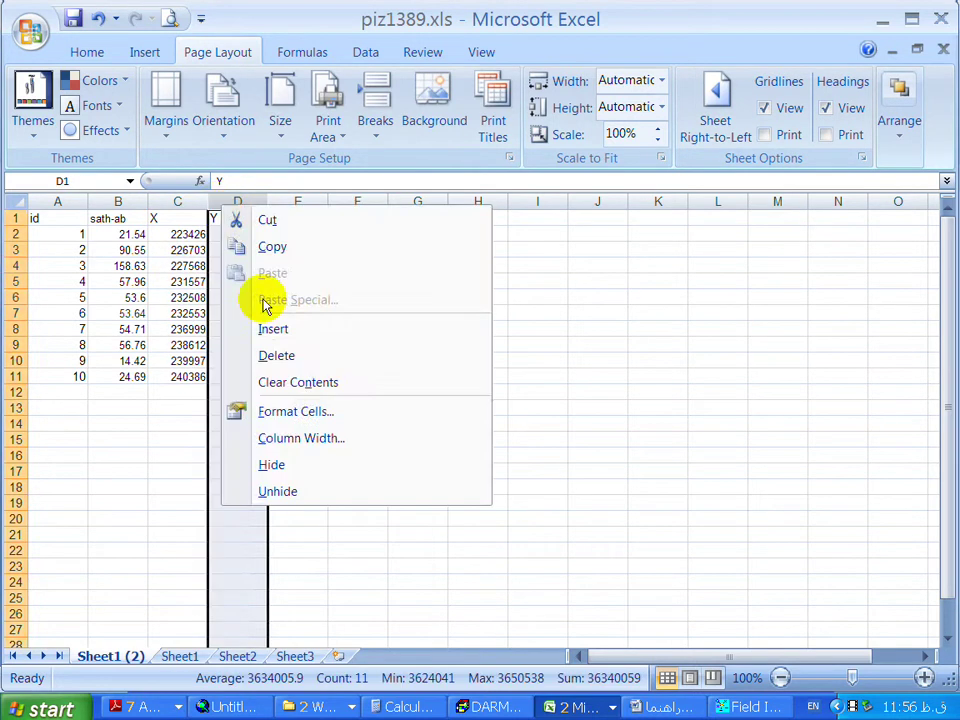
pyautogui.click(262, 328)
pyautogui.click(226, 236)
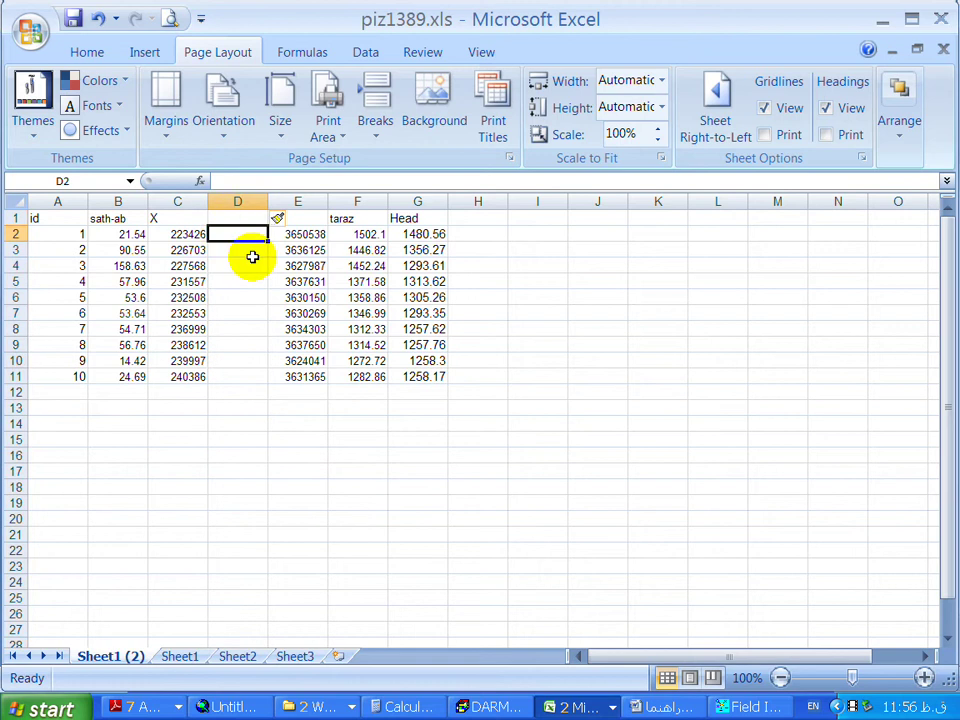
pyautogui.click(253, 253)
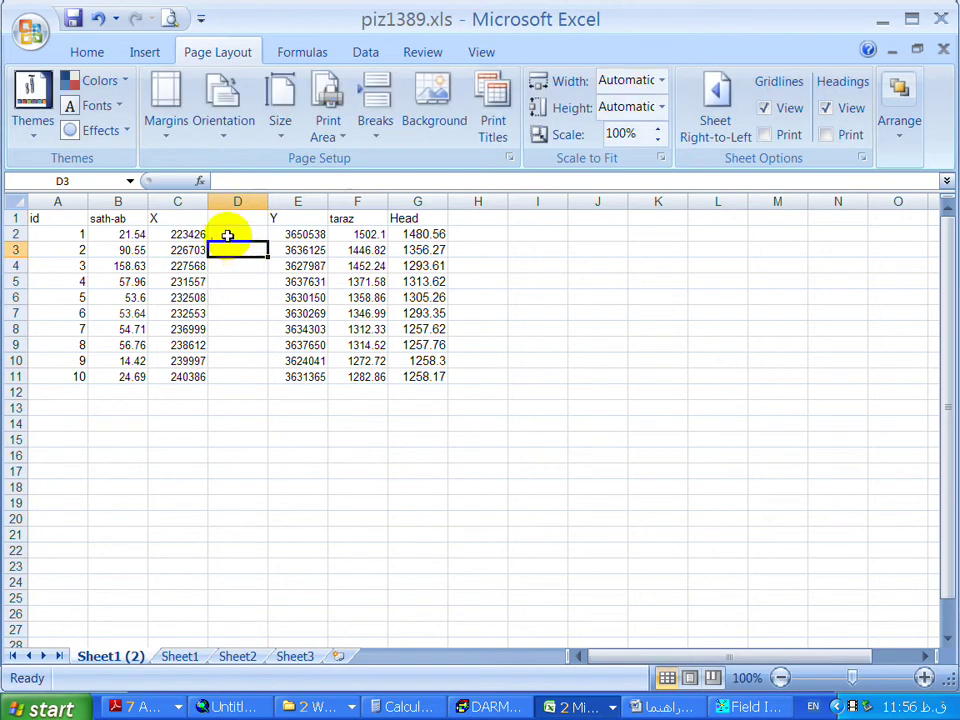
pyautogui.click(227, 235)
pyautogui.moveTo(270, 241); pyautogui.dragTo(271, 382)
pyautogui.moveTo(266, 201); pyautogui.dragTo(222, 201)
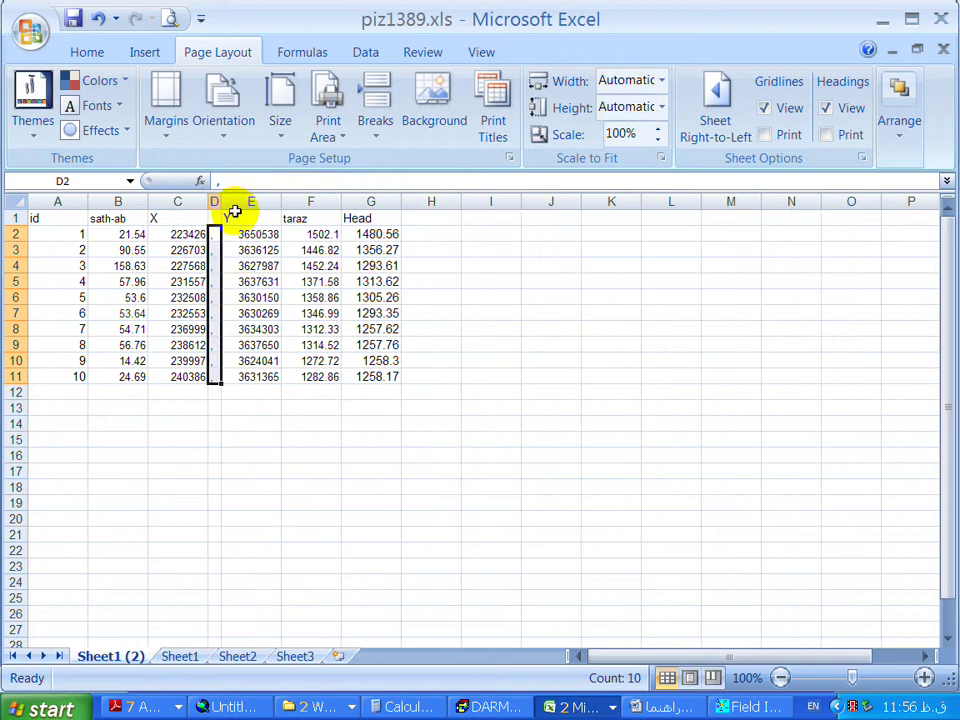
# - Insert a column after Y and copy the commas from D2:D11 into its rows 2 to 11
pyautogui.click(259, 235)
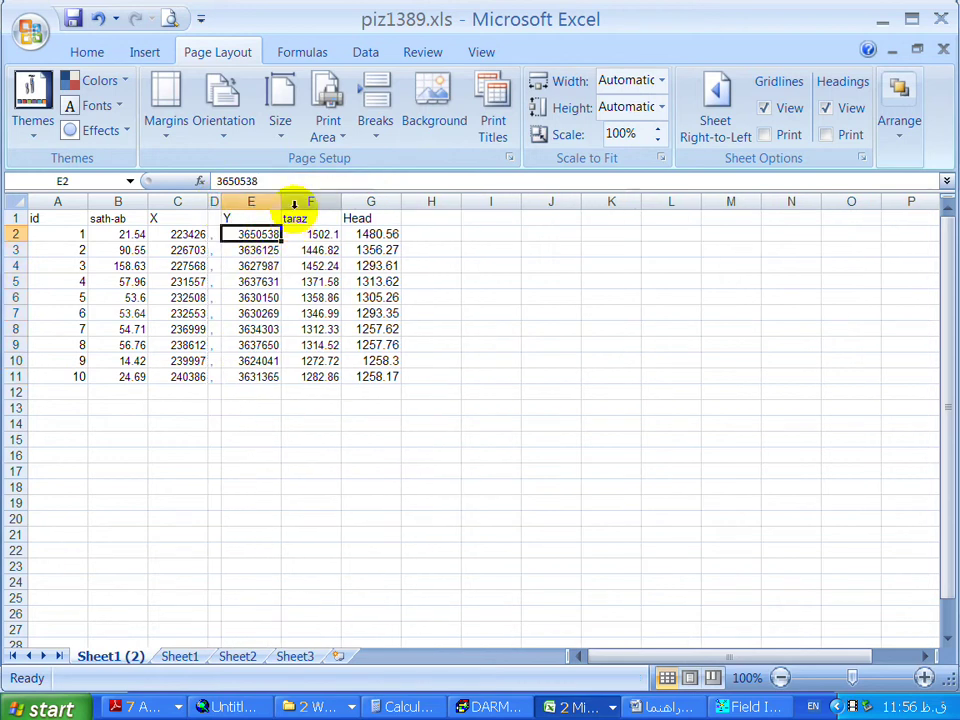
pyautogui.rightClick(294, 203)
pyautogui.click(356, 331)
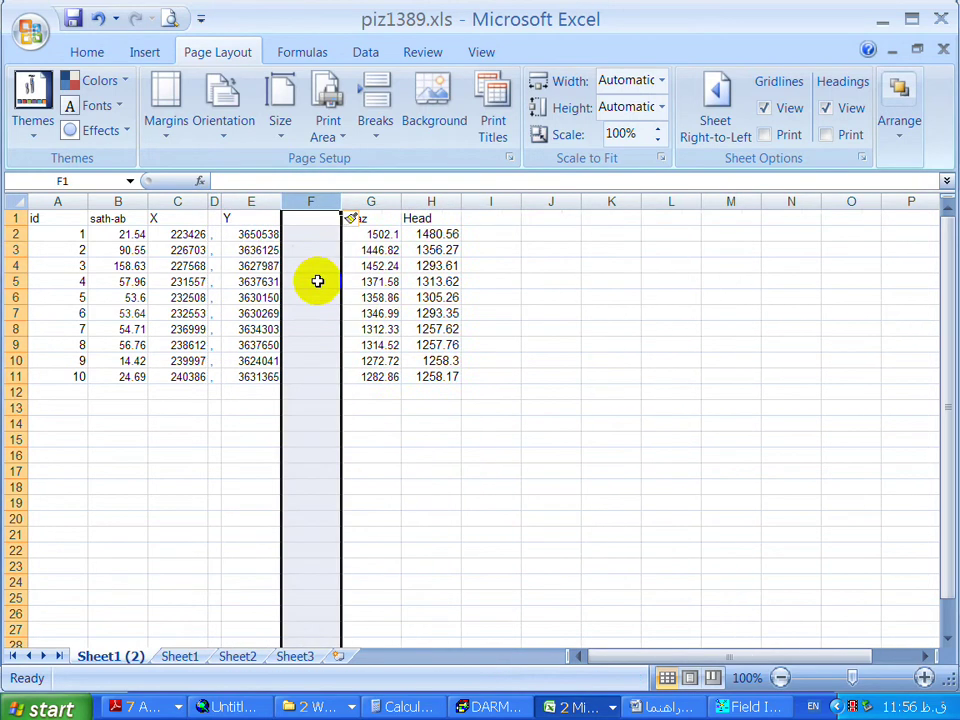
pyautogui.click(300, 235)
pyautogui.moveTo(214, 235); pyautogui.dragTo(214, 381)
pyautogui.hotkey('ctrl', 'c')
pyautogui.click(297, 235)
pyautogui.moveTo(297, 235); pyautogui.dragTo(300, 371)
pyautogui.hotkey('ctrl', 'v')
# - Insert a blank column between taraz and Head
pyautogui.rightClick(416, 202)
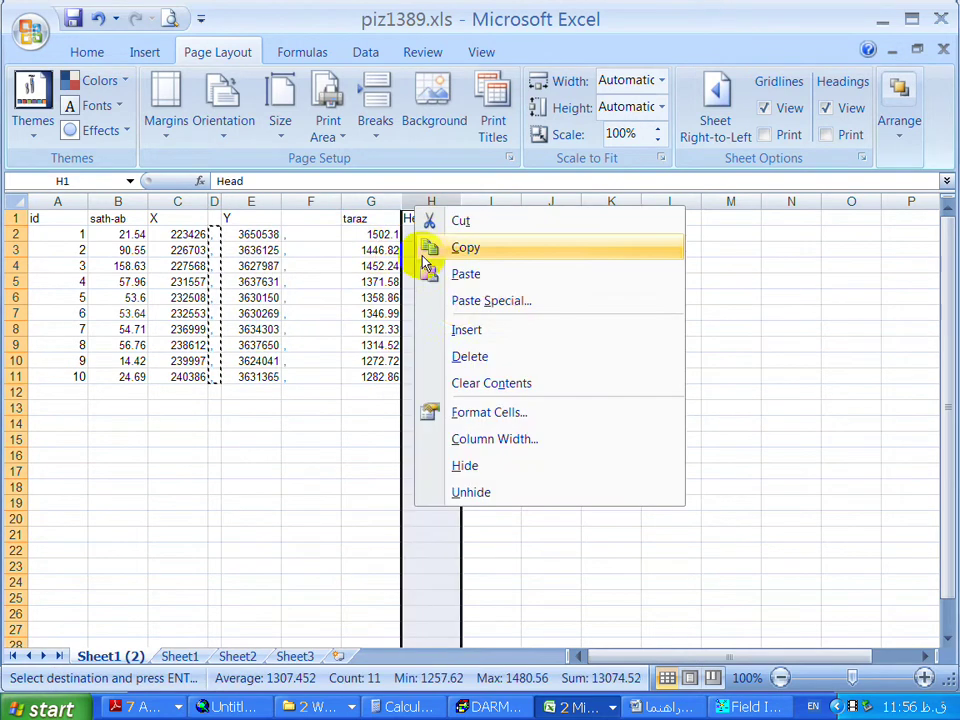
pyautogui.click(467, 328)
pyautogui.click(416, 236)
pyautogui.click(419, 253)
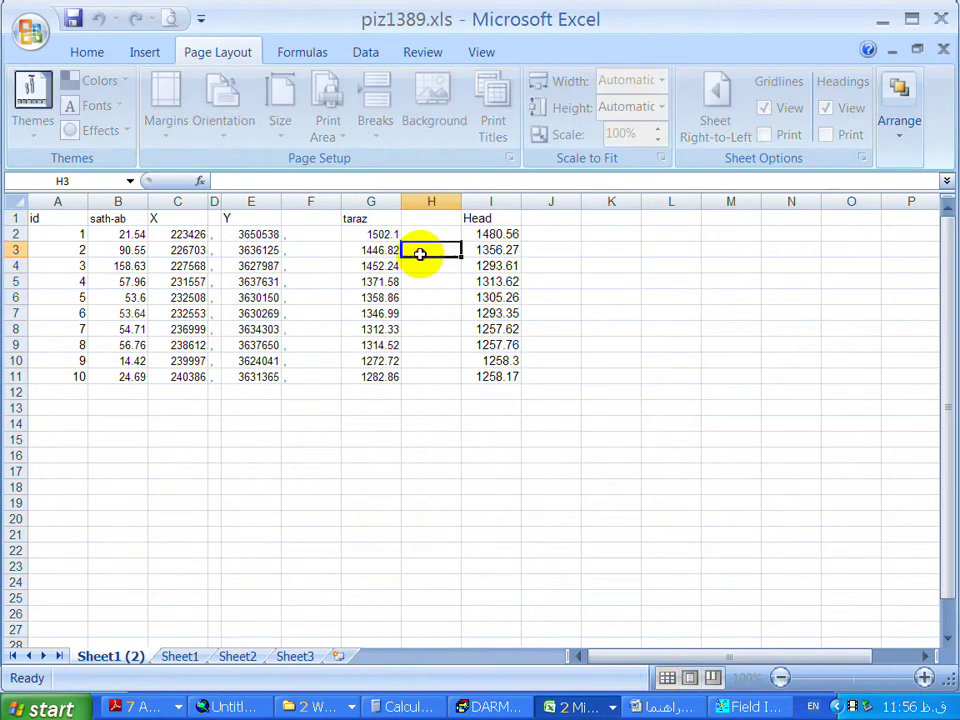
# - Move the taraz column to the column right after Head and delete the two blank columns G and H
pyautogui.click(368, 202)
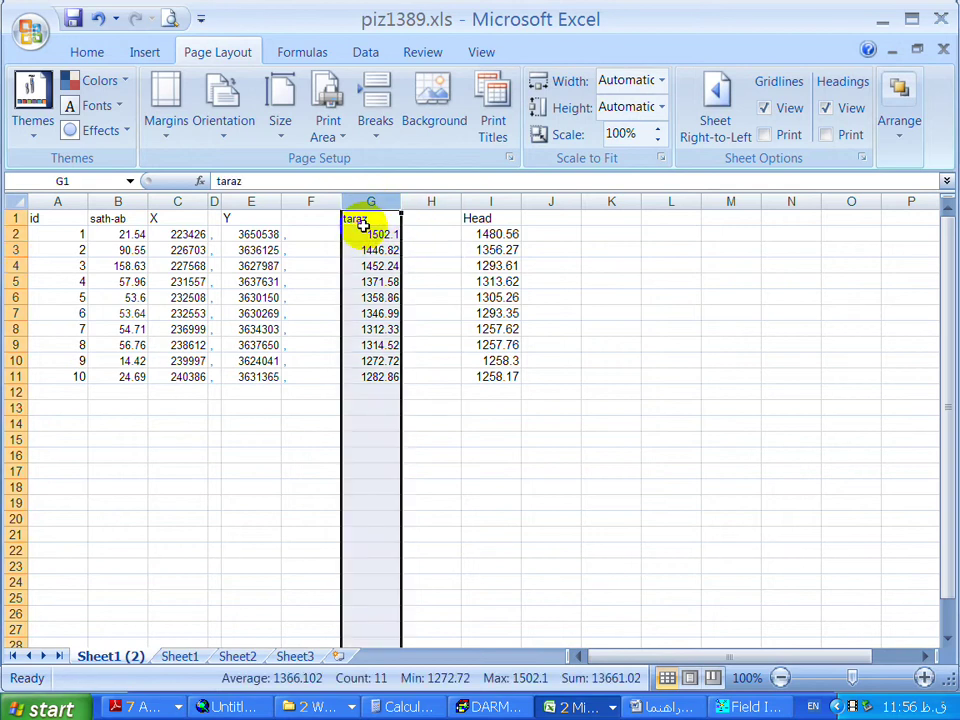
pyautogui.hotkey('ctrl', 'c')
pyautogui.click(541, 202)
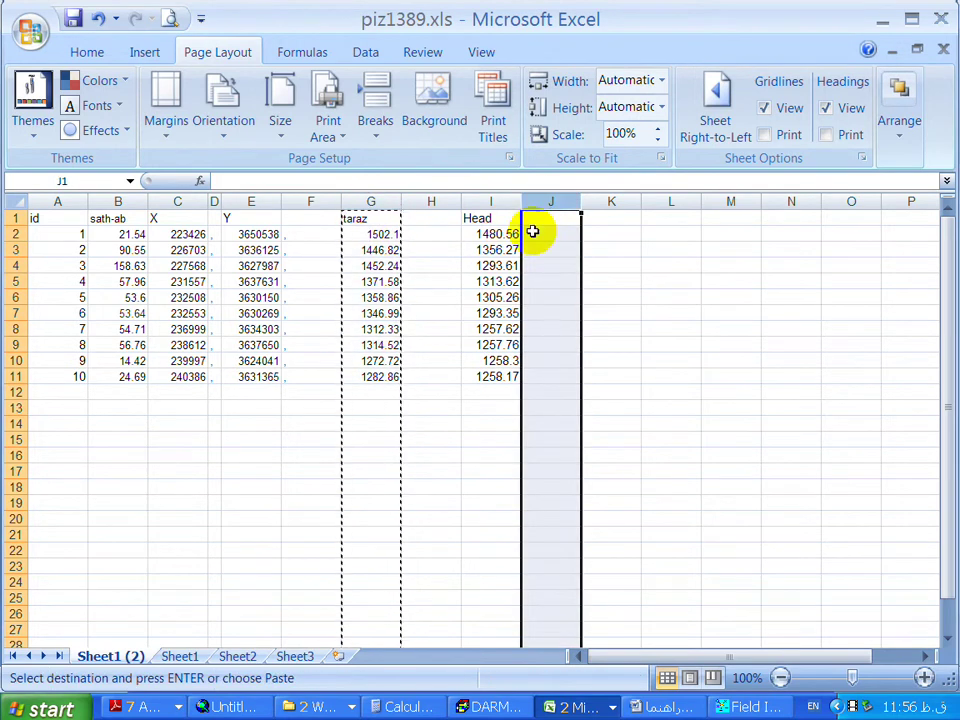
pyautogui.press('Return')
pyautogui.click(488, 263)
pyautogui.moveTo(370, 202); pyautogui.dragTo(410, 200)
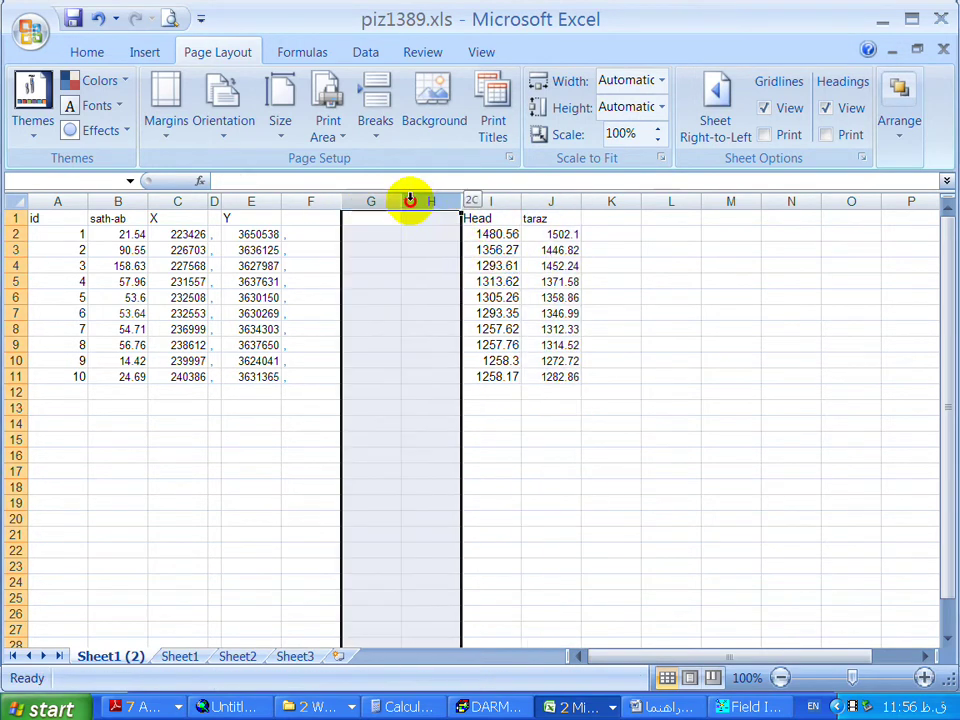
pyautogui.rightClick(416, 200)
pyautogui.click(462, 351)
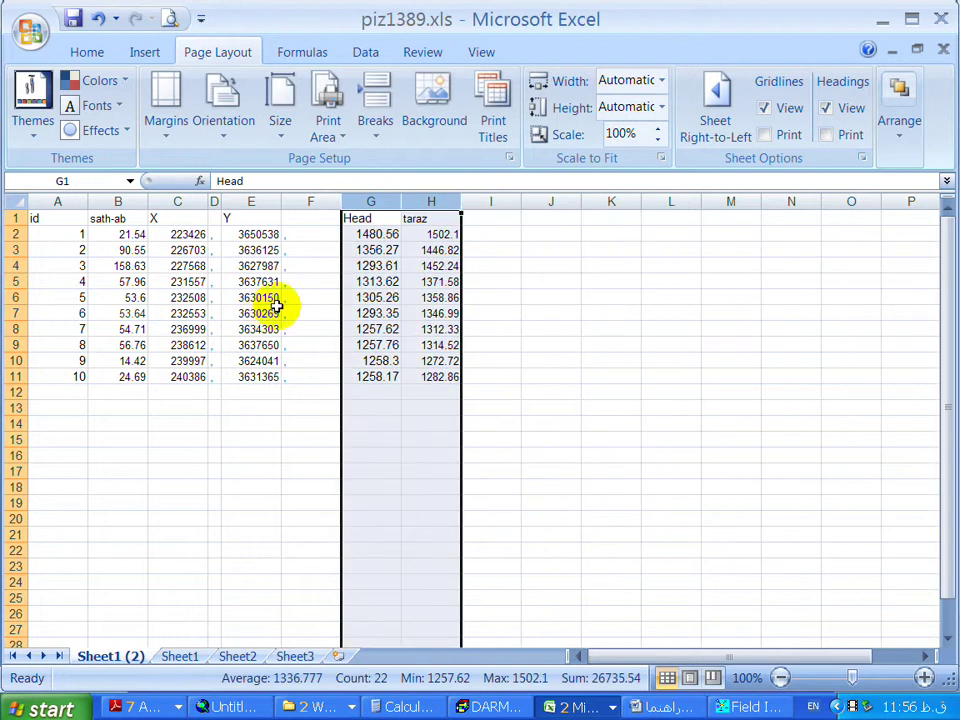
# - Narrow the second comma column, copy C2:G11 into a new Notepad document and add 10 as the first line
pyautogui.moveTo(342, 202); pyautogui.dragTo(305, 203)
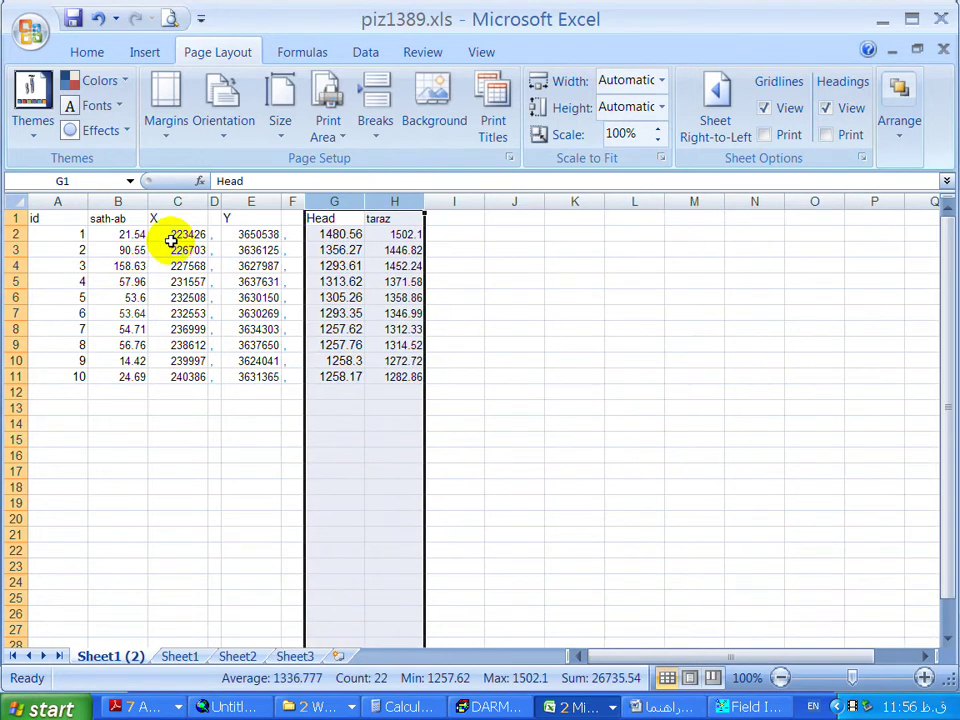
pyautogui.moveTo(171, 236); pyautogui.dragTo(324, 376)
pyautogui.hotkey('ctrl', 'c')
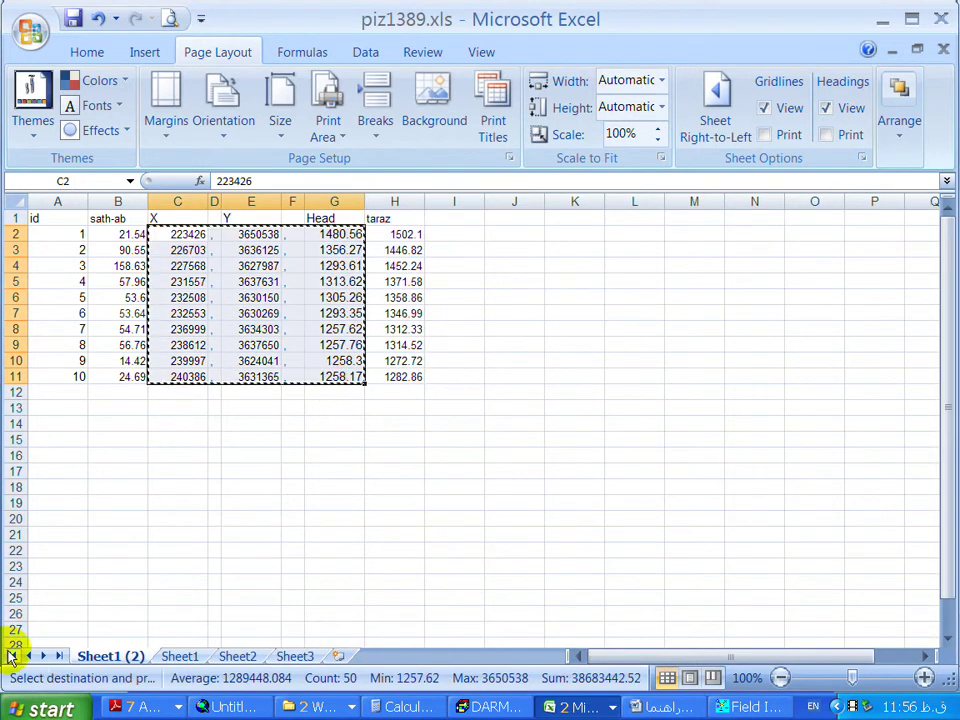
pyautogui.click(37, 708)
pyautogui.click(66, 447)
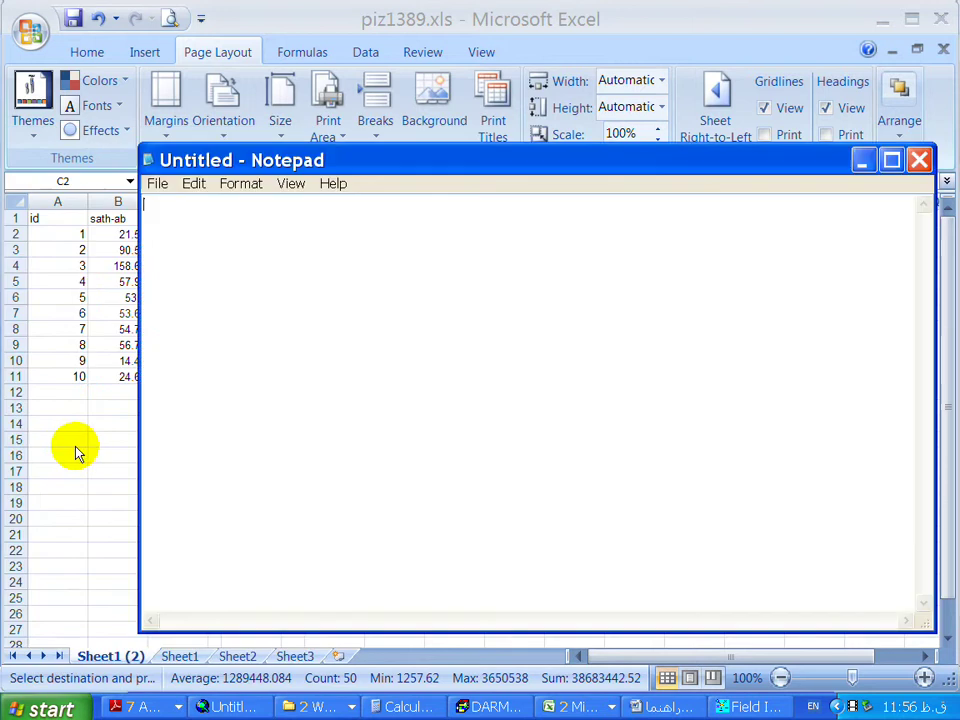
pyautogui.hotkey('ctrl', 'v')
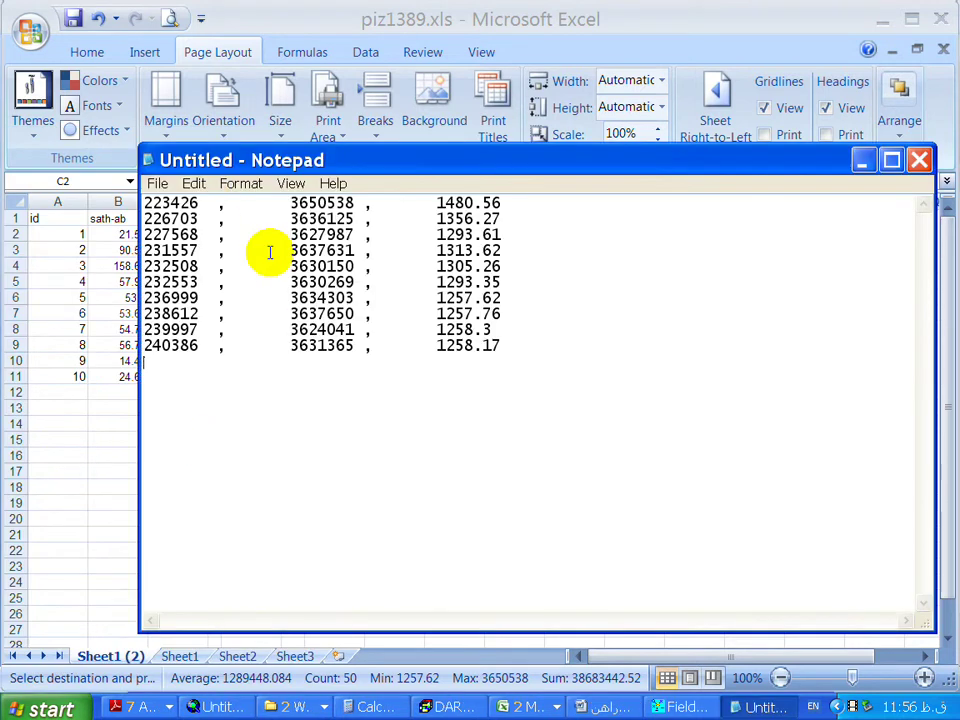
pyautogui.hotkey('ctrl', 'Home')
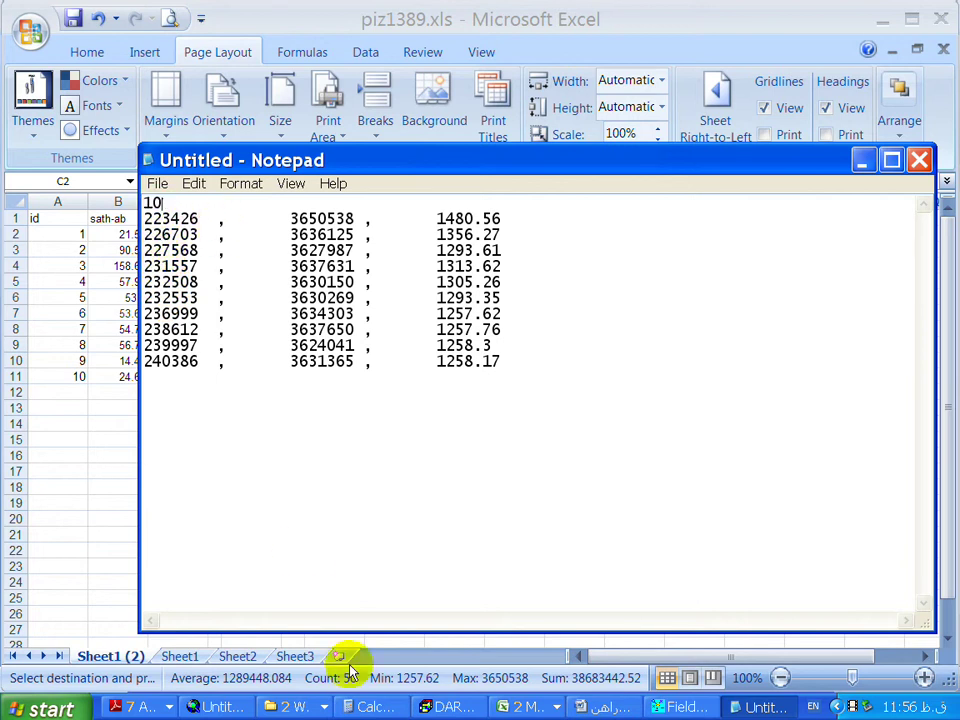
# - Open bed.dat from J:\Modeling\Tabasmasina, examine its first-line count and comma-separated layout as a format reference, and close it
pyautogui.click(292, 706)
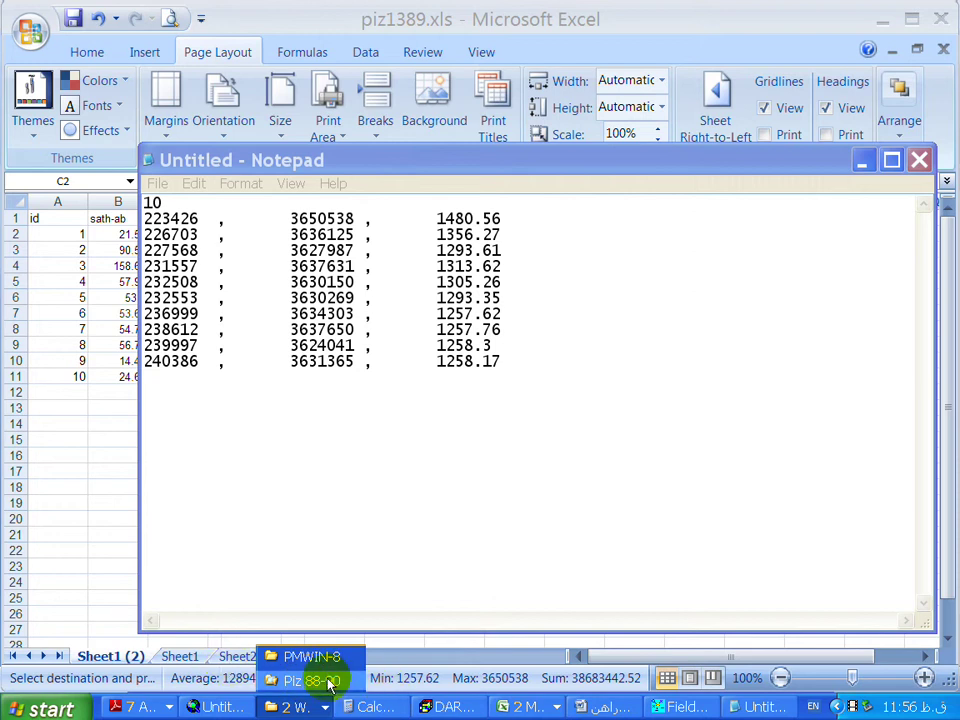
pyautogui.click(311, 657)
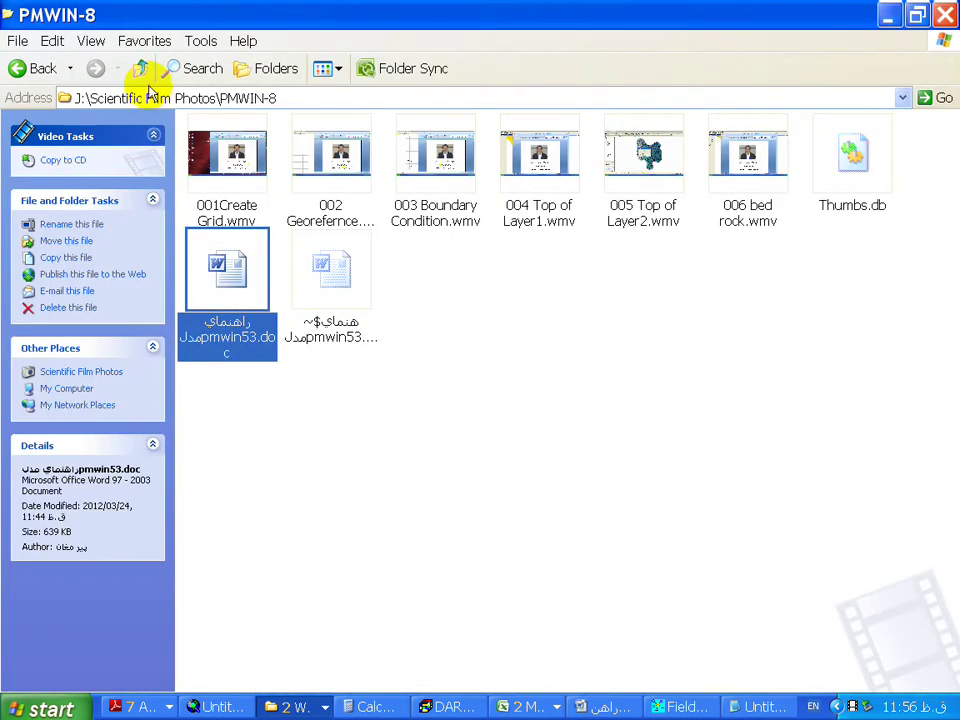
pyautogui.click(141, 66)
pyautogui.click(141, 66)
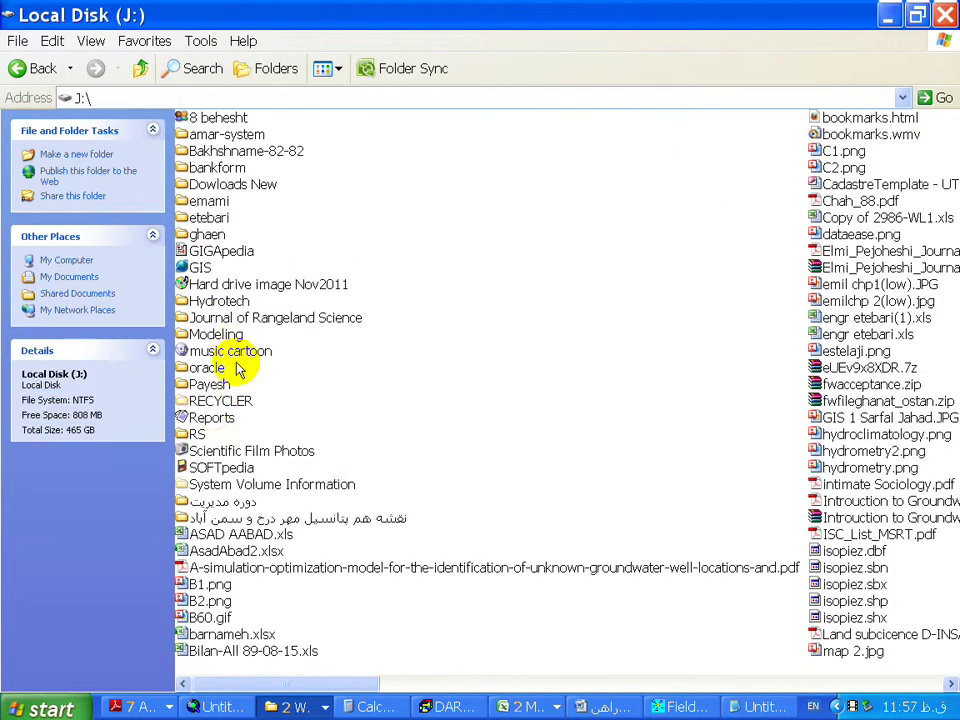
pyautogui.click(207, 420)
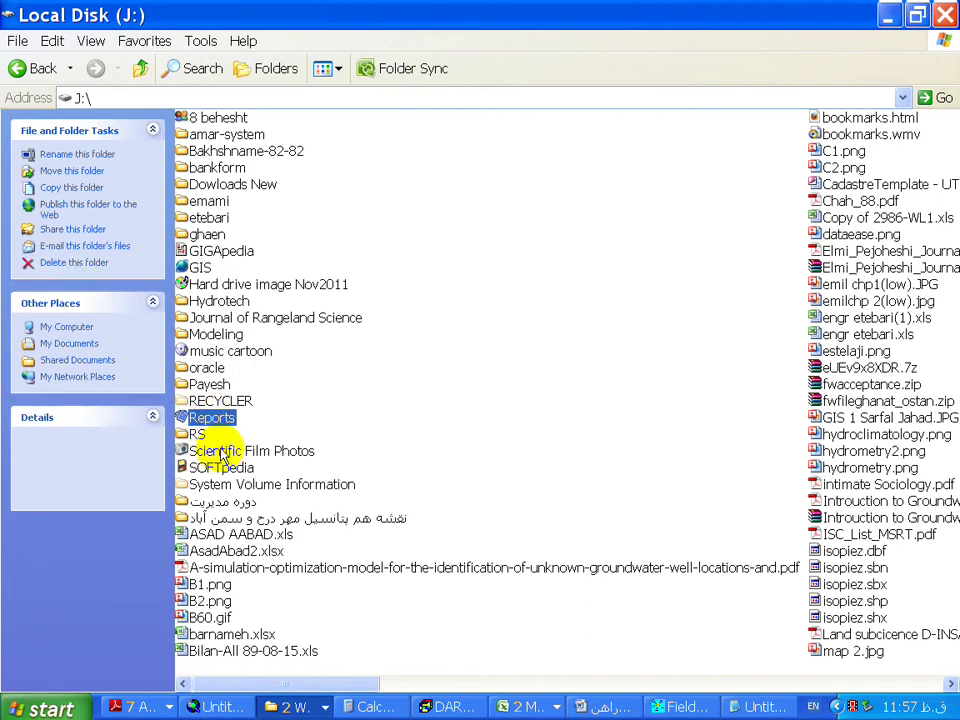
pyautogui.doubleClick(216, 338)
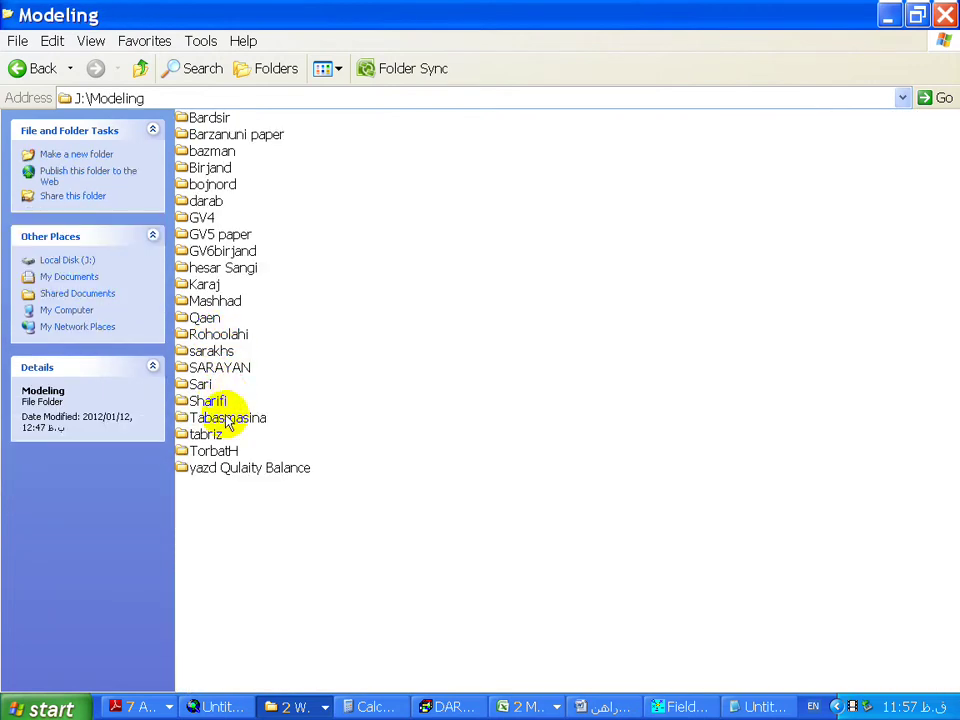
pyautogui.doubleClick(228, 420)
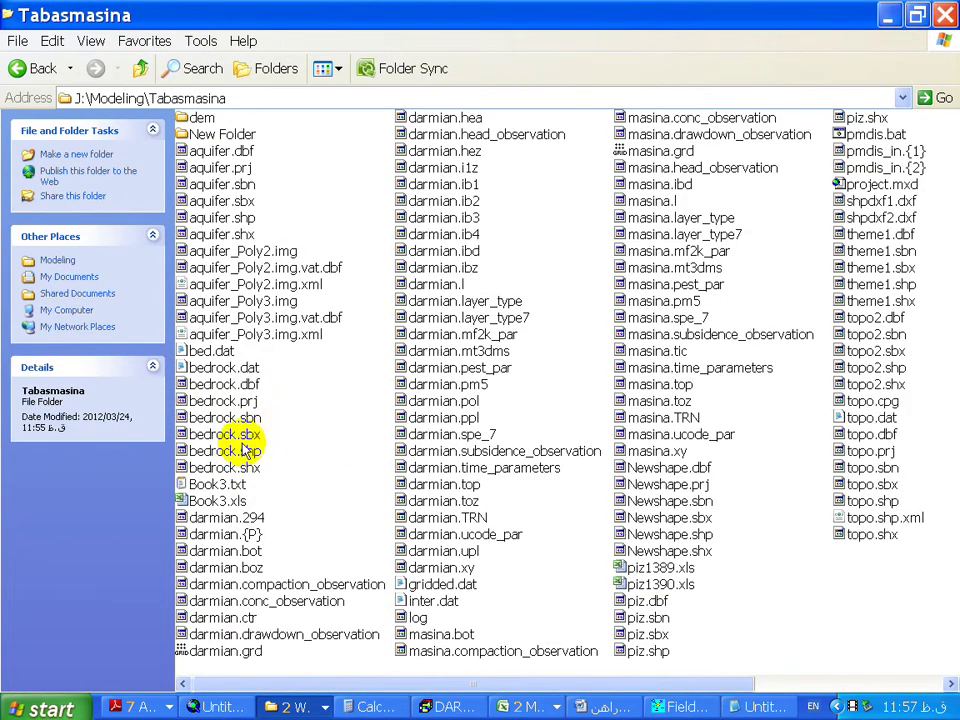
pyautogui.doubleClick(215, 351)
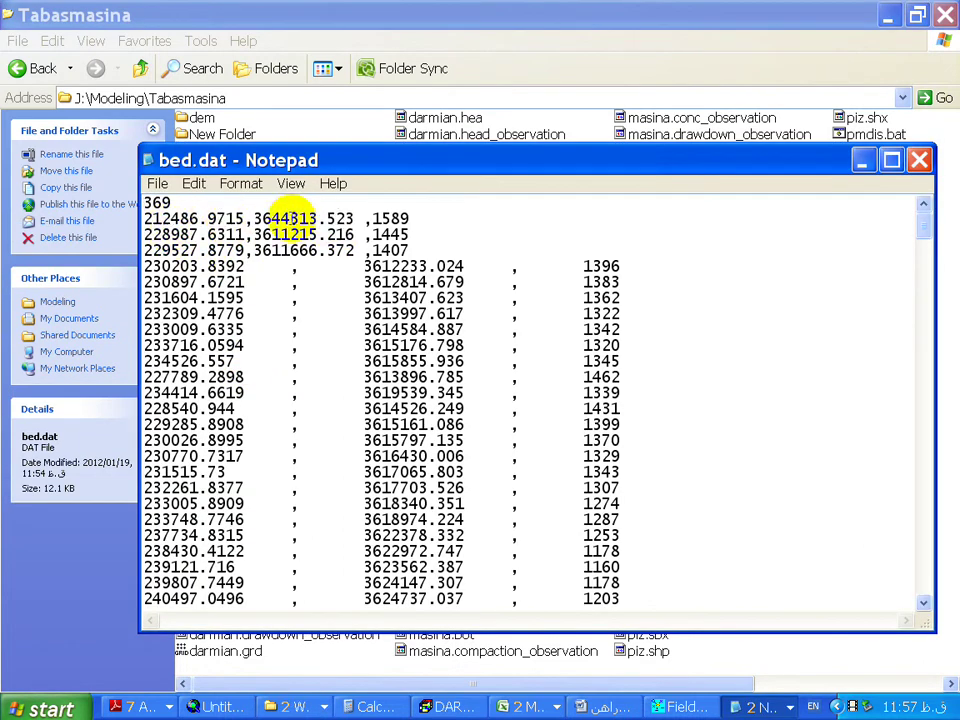
pyautogui.moveTo(253, 218); pyautogui.dragTo(424, 214)
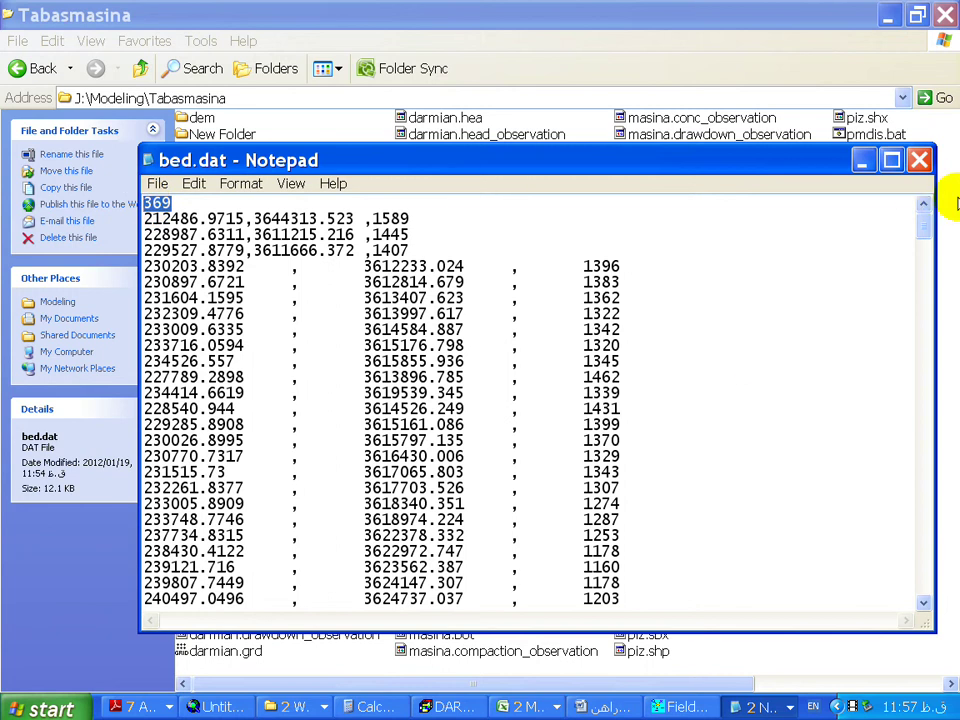
pyautogui.click(919, 160)
# - Save the untitled Notepad point list as head.txt in J:\Modeling\Tabasmasina
pyautogui.click(740, 709)
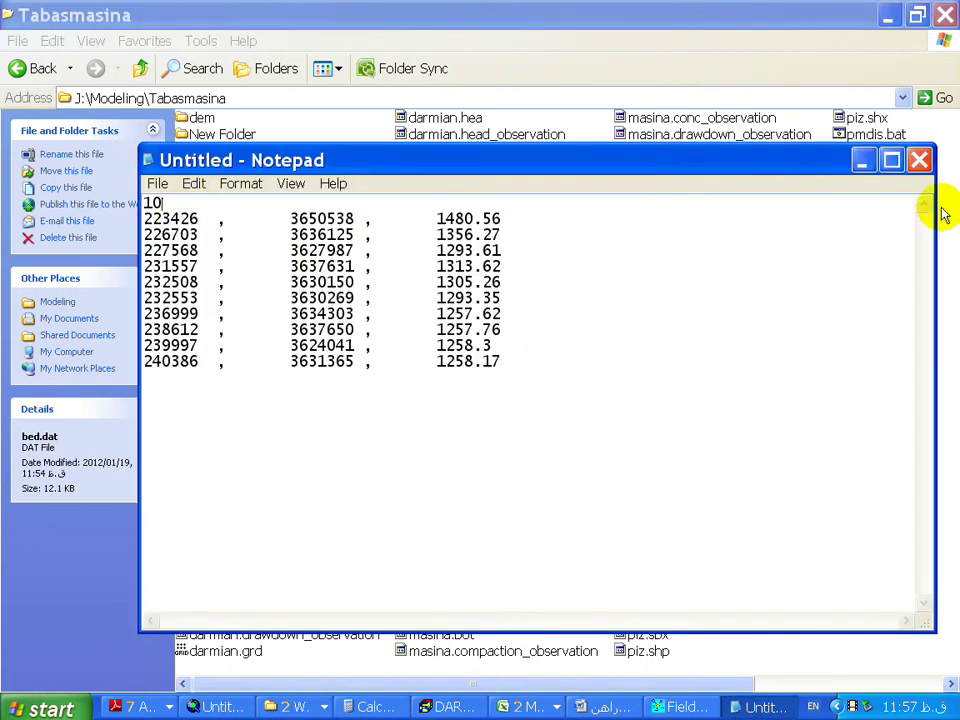
pyautogui.click(157, 187)
pyautogui.click(189, 242)
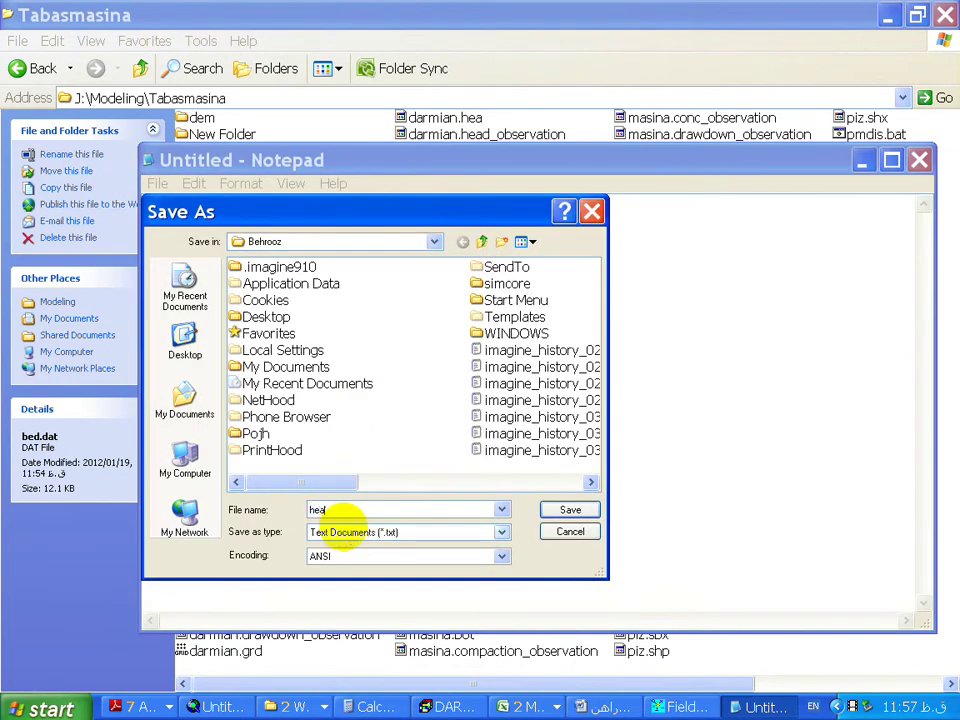
pyautogui.click(300, 241)
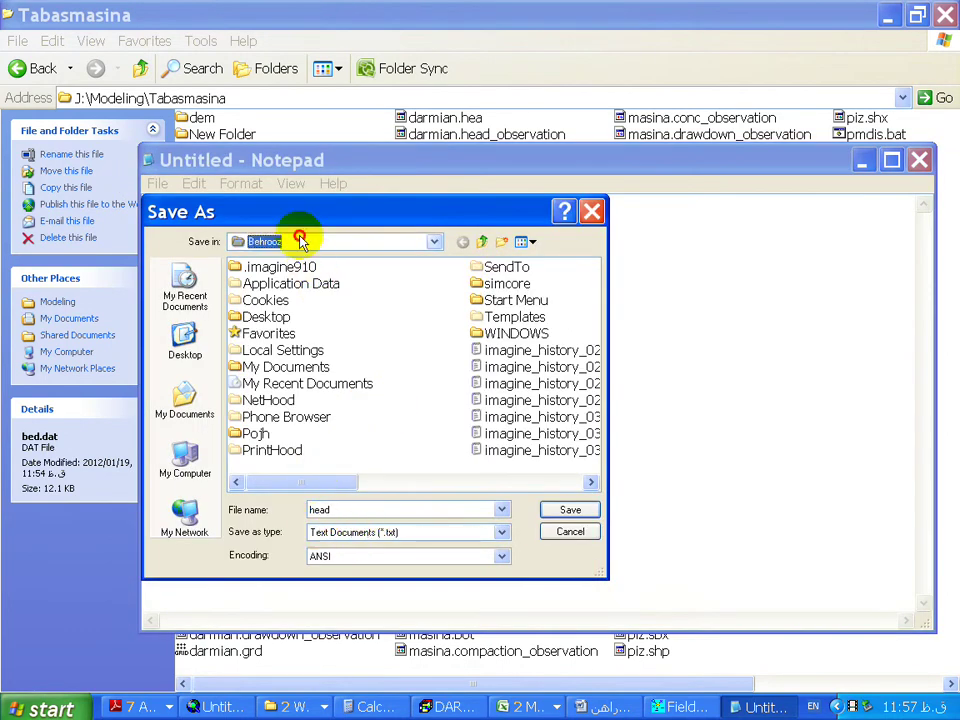
pyautogui.click(285, 445)
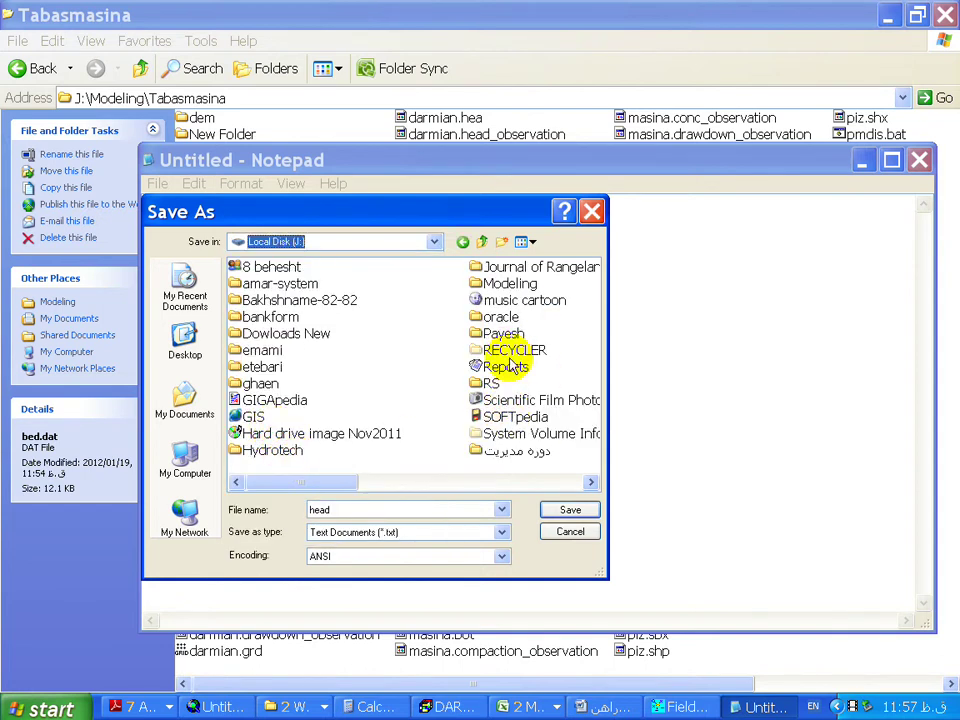
pyautogui.doubleClick(510, 284)
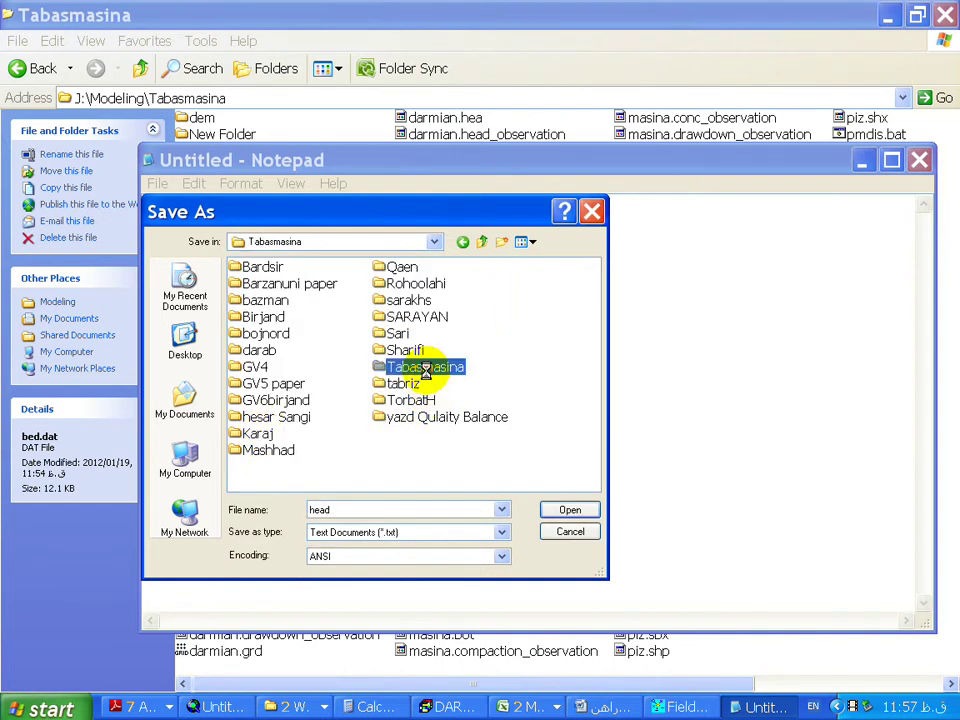
pyautogui.click(565, 510)
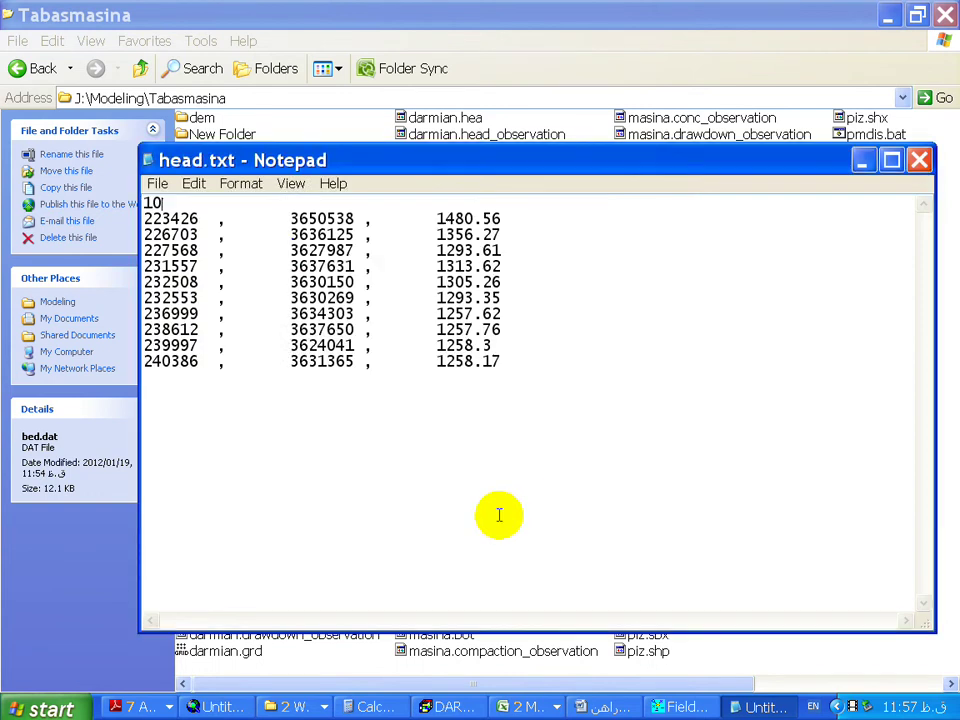
# - Open the Field Interpolator's input file browser and switch to the Tabasmasina folder window
pyautogui.click(680, 707)
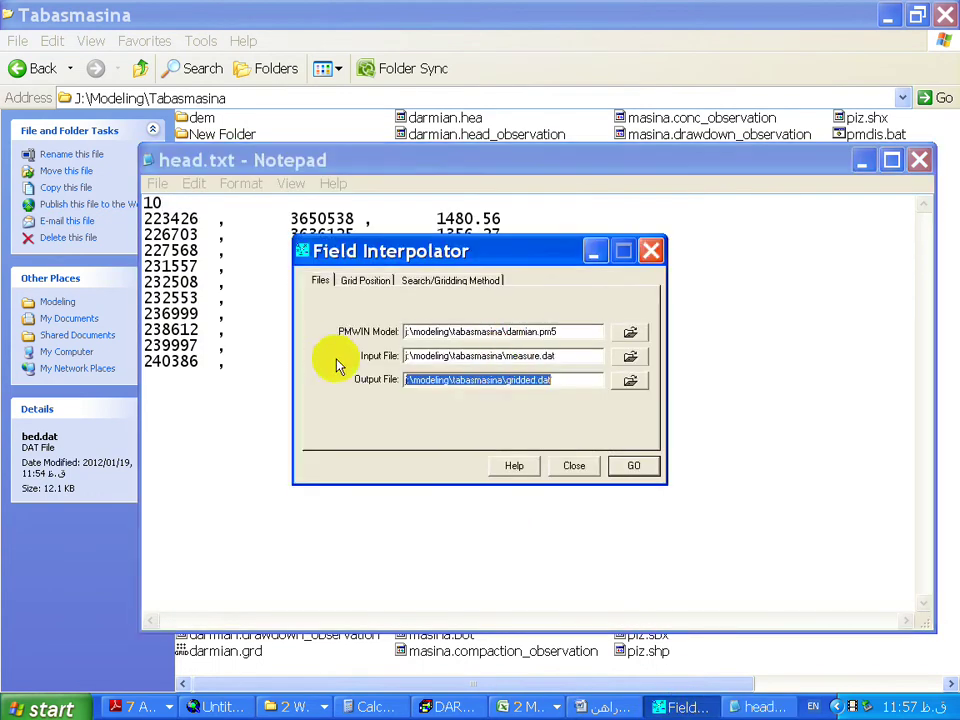
pyautogui.click(630, 357)
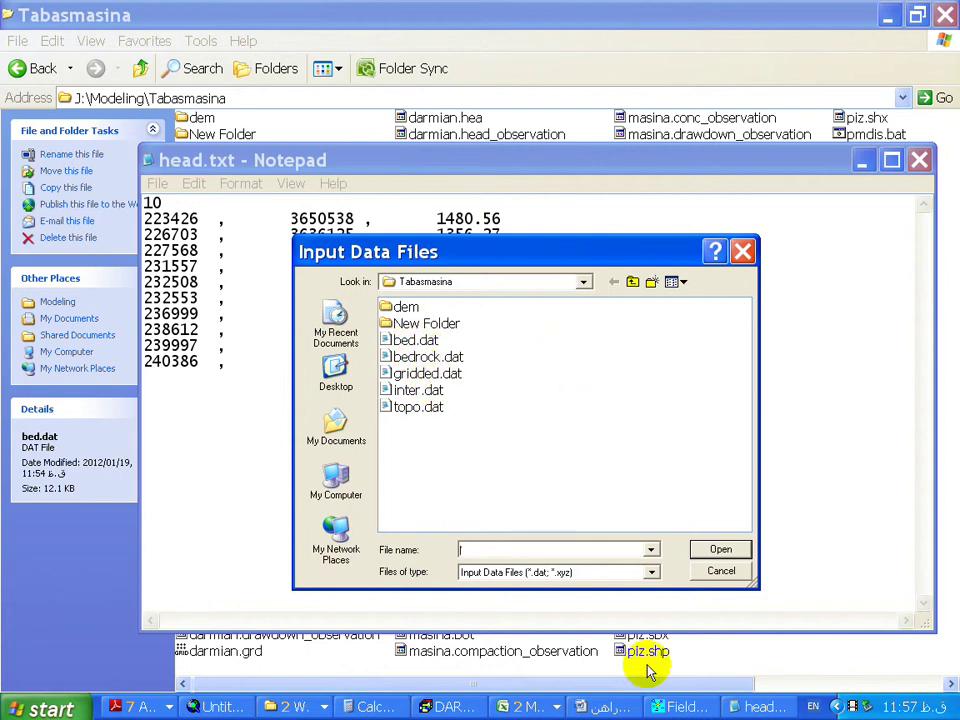
pyautogui.click(290, 707)
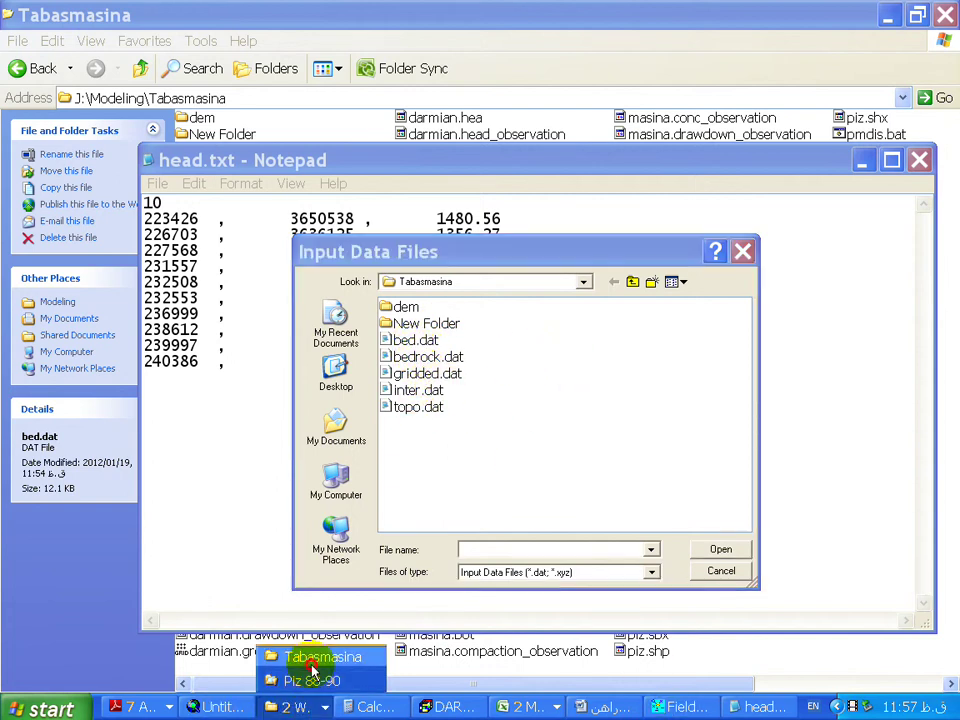
pyautogui.click(310, 655)
pyautogui.click(470, 468)
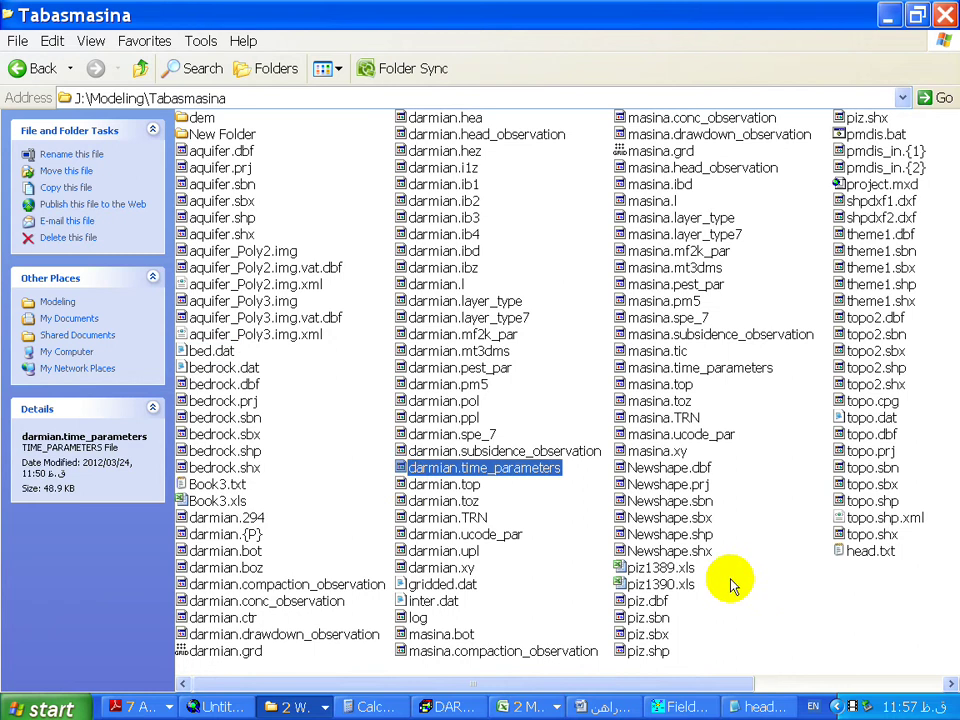
# - Close head.txt in Notepad and rename the file in the Tabasmasina folder to head.dat, accepting the extension change
pyautogui.scroll(-1, 729, 583)
pyautogui.click(668, 556)
pyautogui.doubleClick(668, 556)
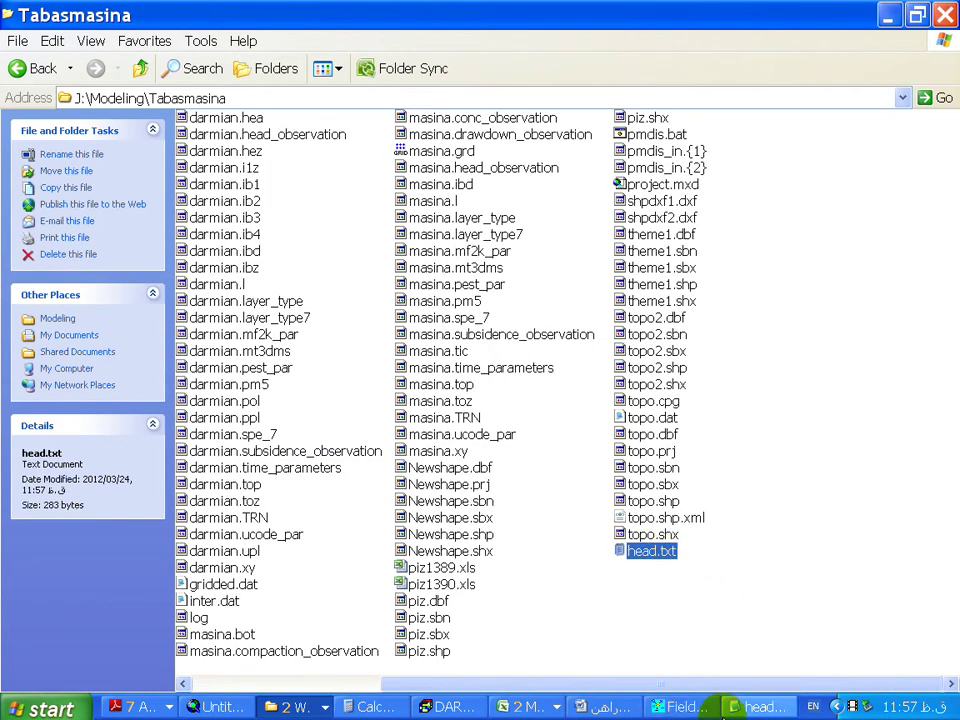
pyautogui.click(919, 160)
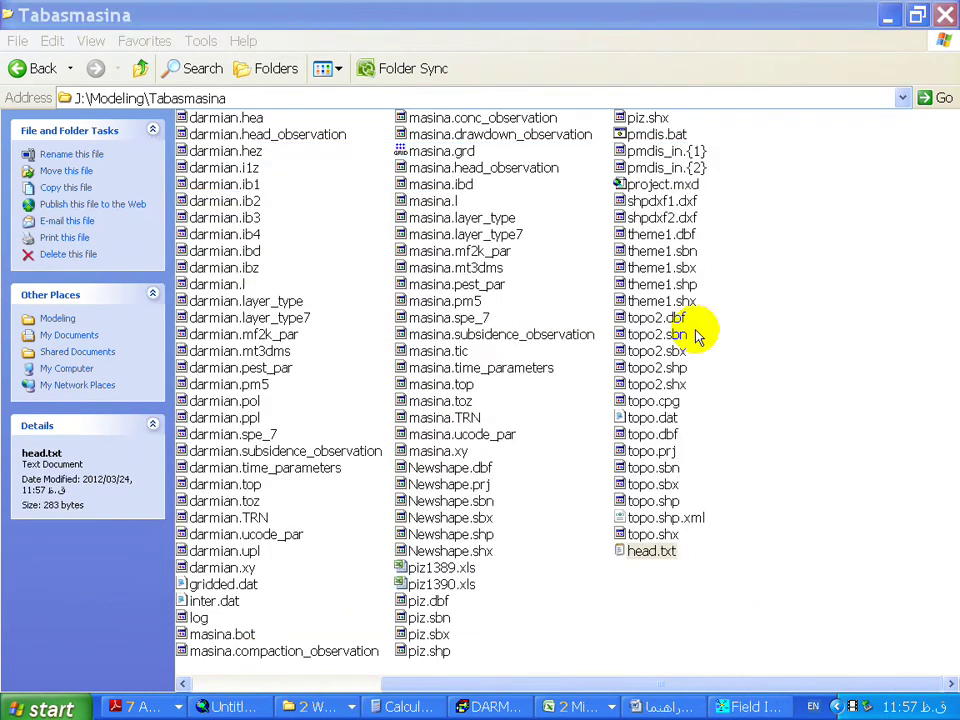
pyautogui.click(648, 553)
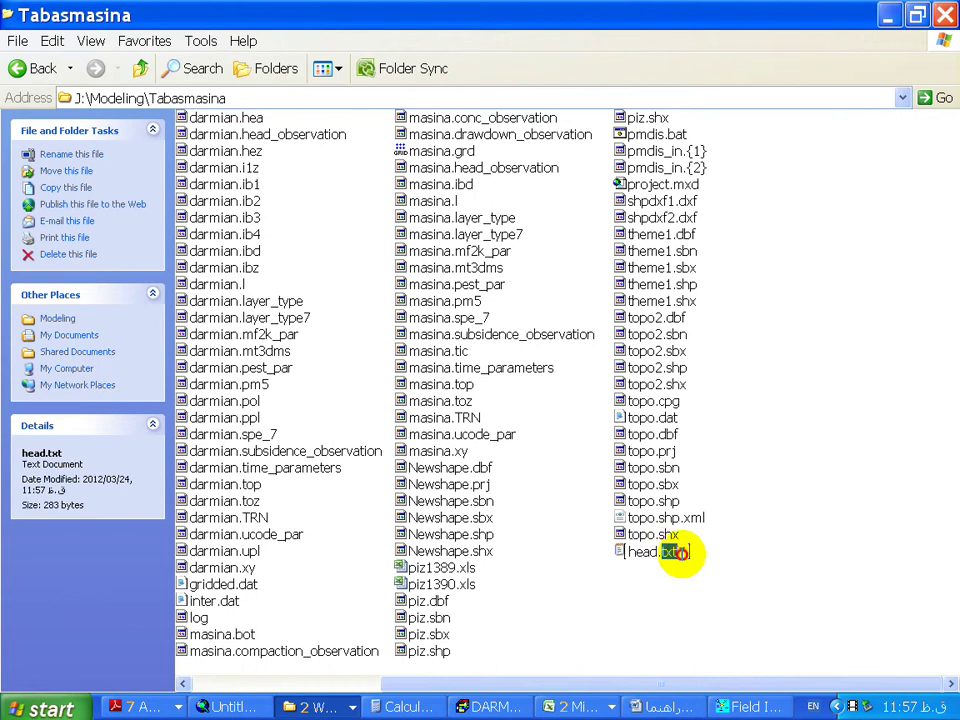
pyautogui.press('Return')
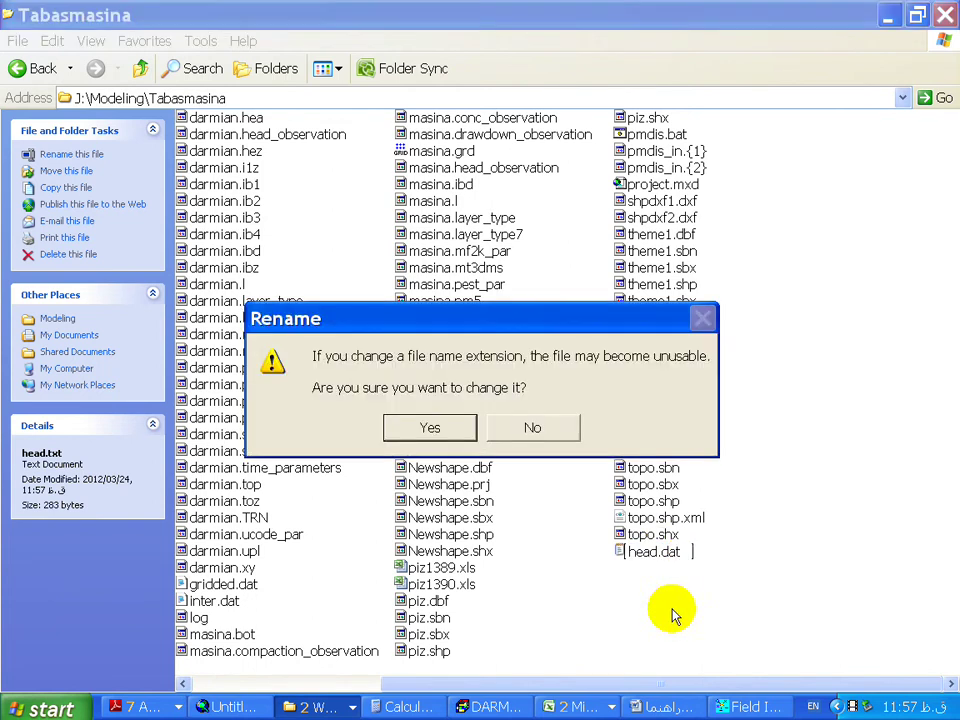
pyautogui.click(414, 428)
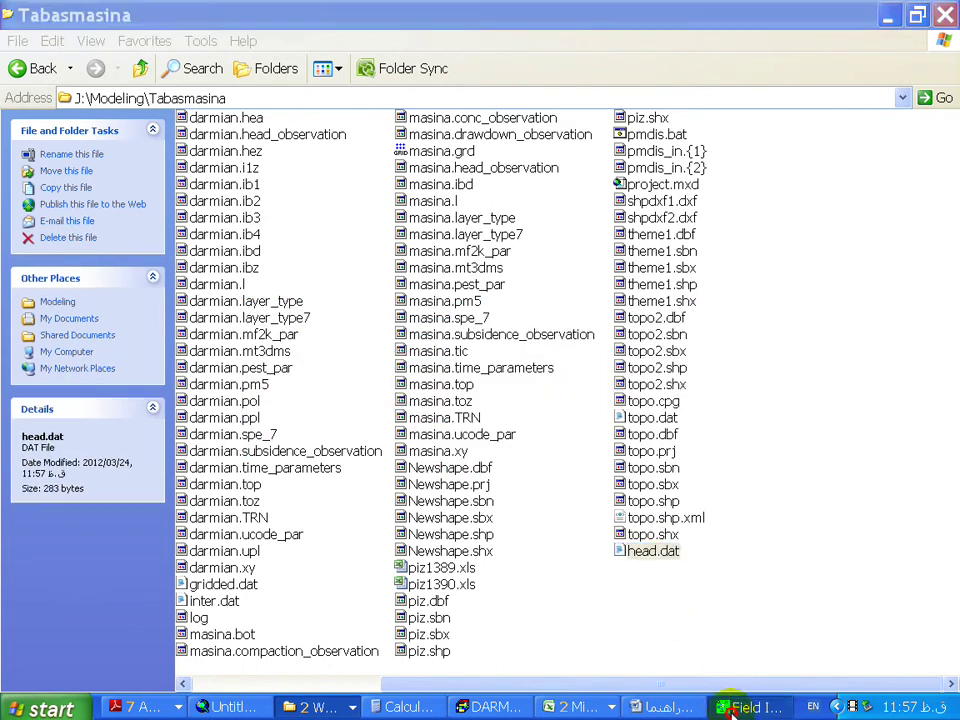
# - In the Field Interpolator, refresh the file list, load head.dat as the input file and set the output file to head2.dat
pyautogui.hotkey('alt', 'Tab')
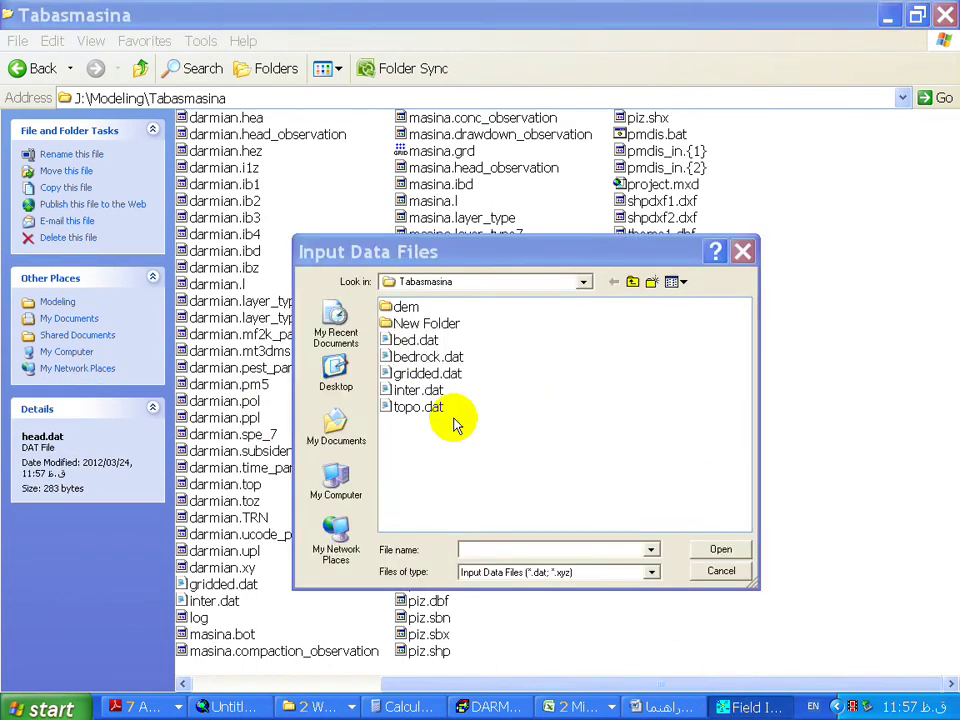
pyautogui.rightClick(600, 327)
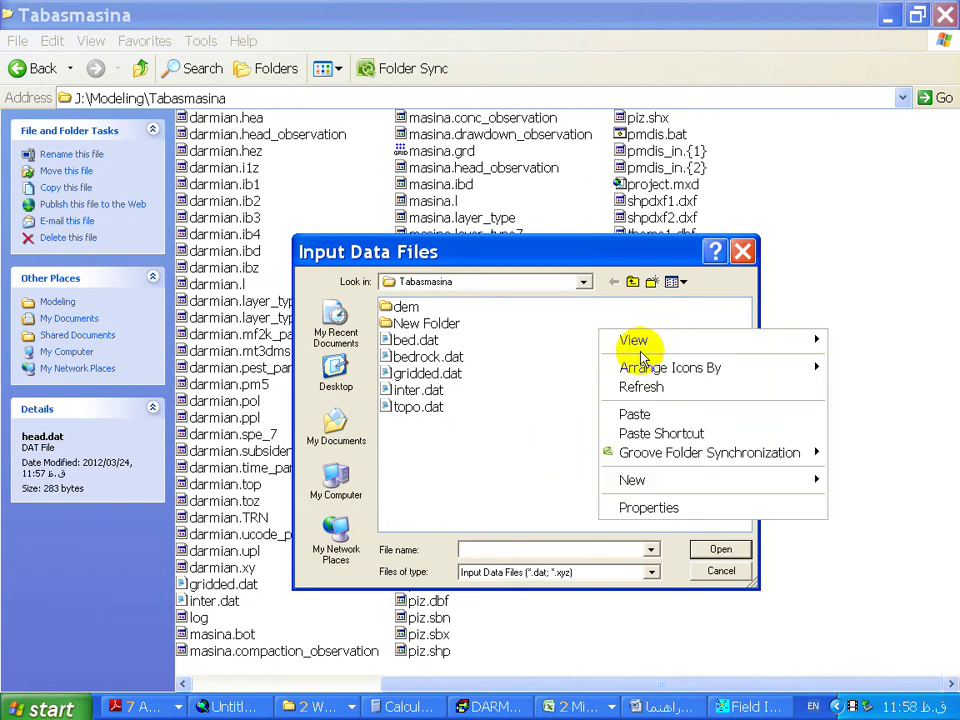
pyautogui.click(641, 388)
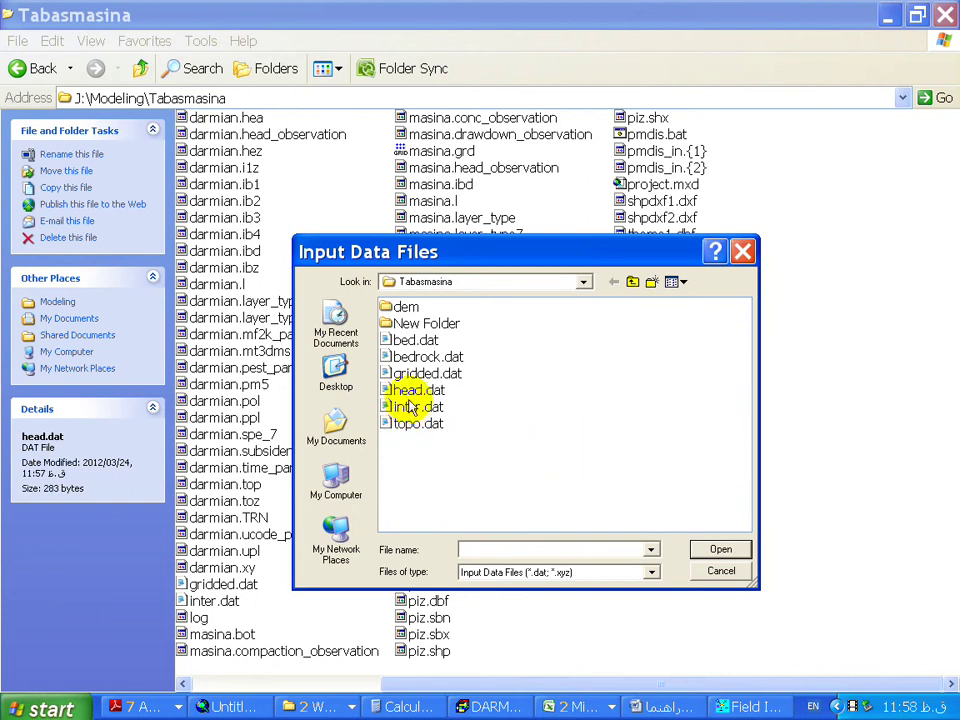
pyautogui.click(412, 391)
pyautogui.click(720, 549)
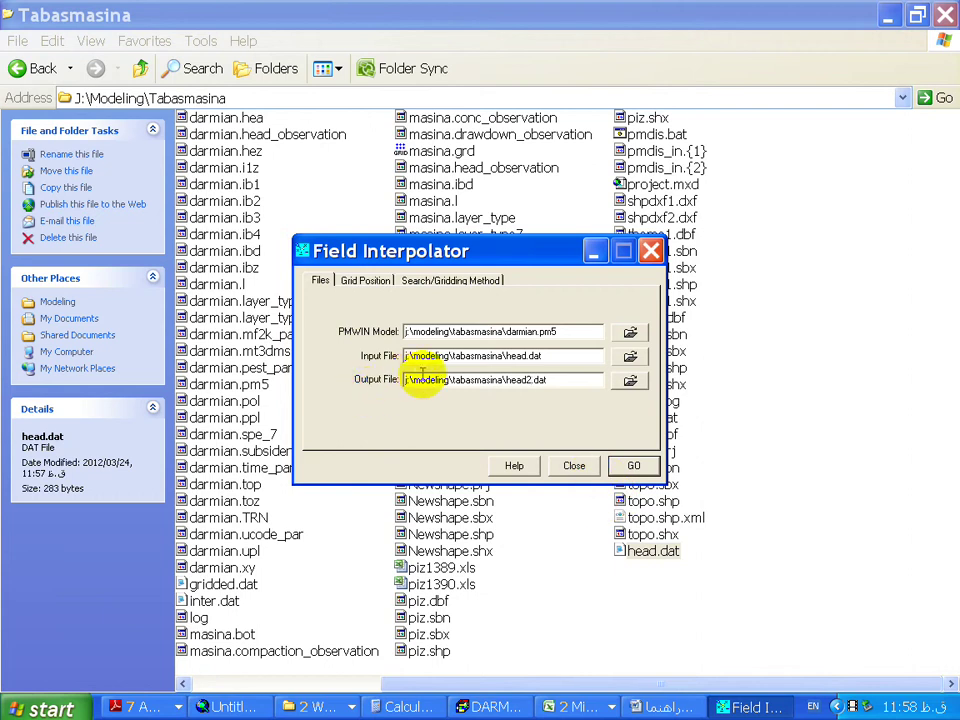
pyautogui.click(550, 382)
# - Review the grid position and the search and gridding method, and accept the Kriging variogram settings
pyautogui.click(378, 289)
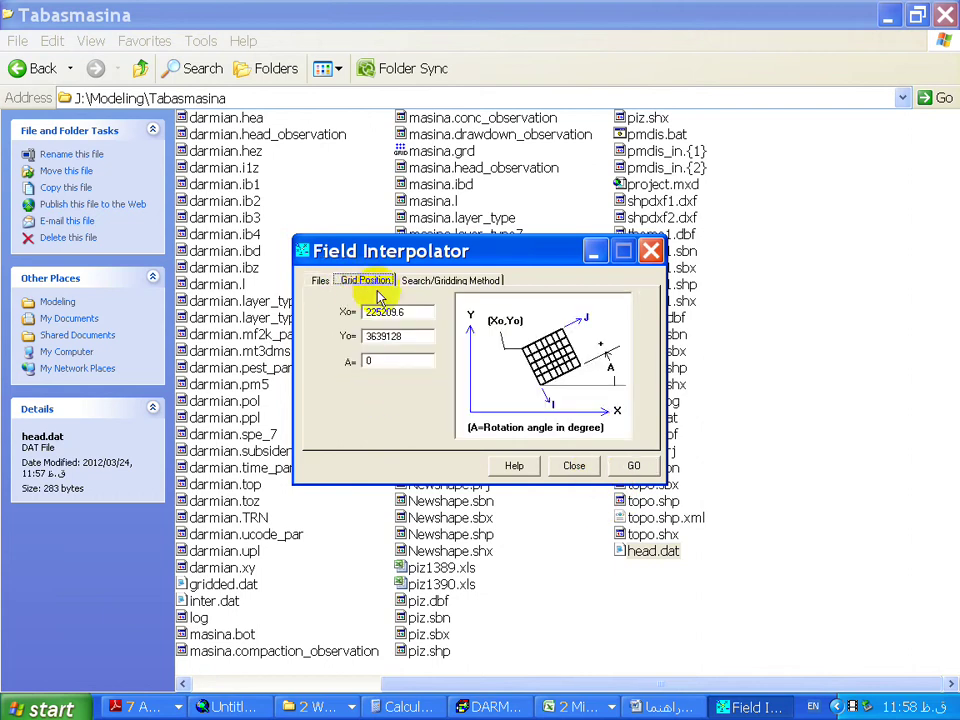
pyautogui.click(436, 281)
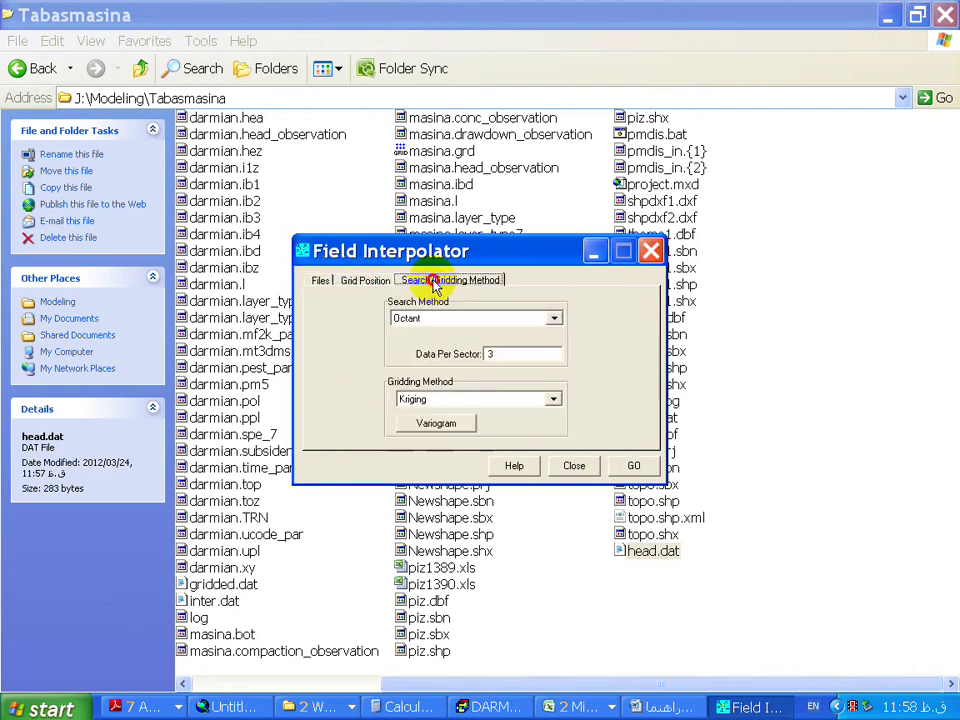
pyautogui.click(440, 425)
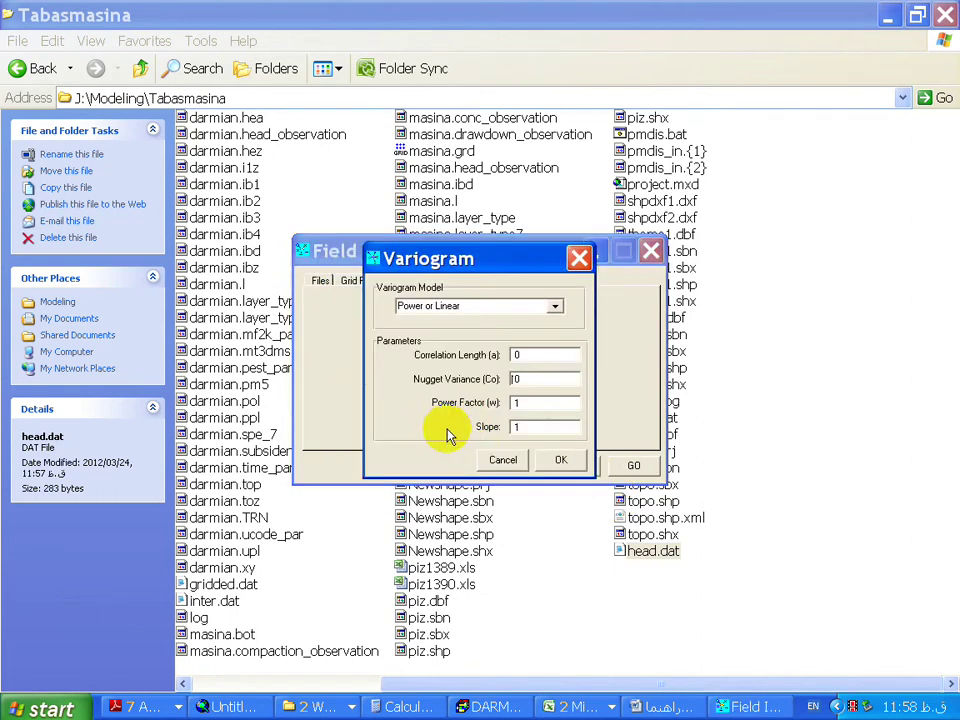
pyautogui.click(548, 462)
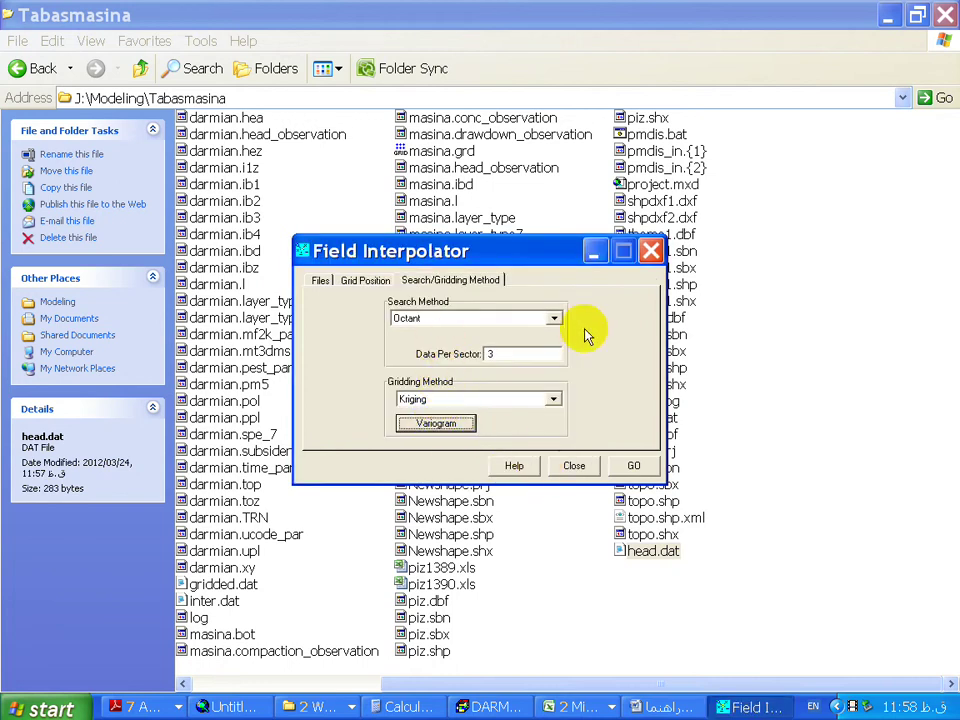